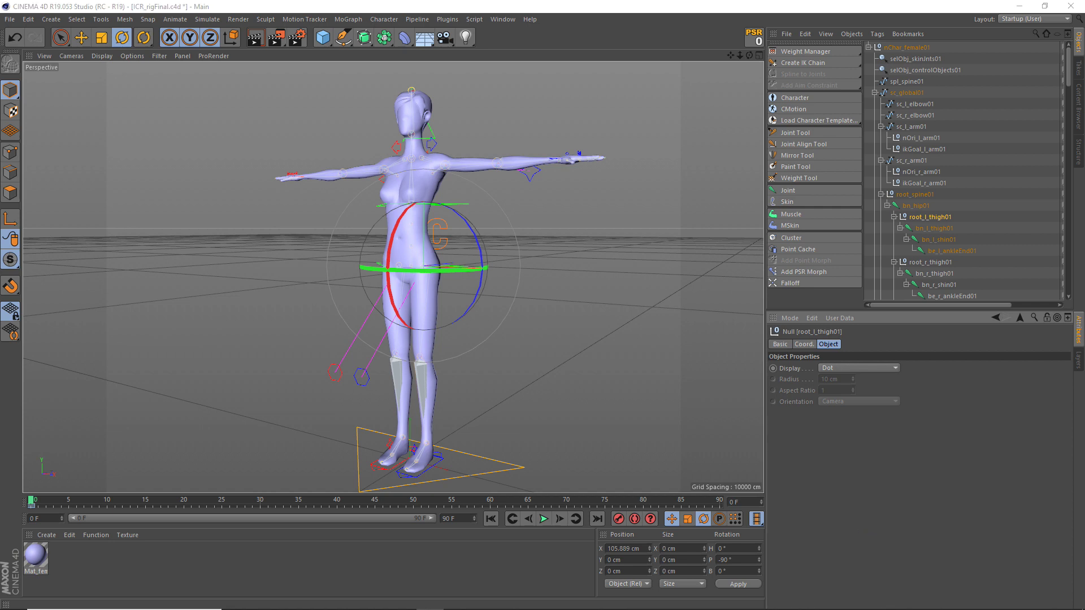
# Bring the Chrome window with the phankimtu.com Cinema 4D page over the viewport
pyautogui.moveTo(1084, 124); pyautogui.dragTo(683, 102)
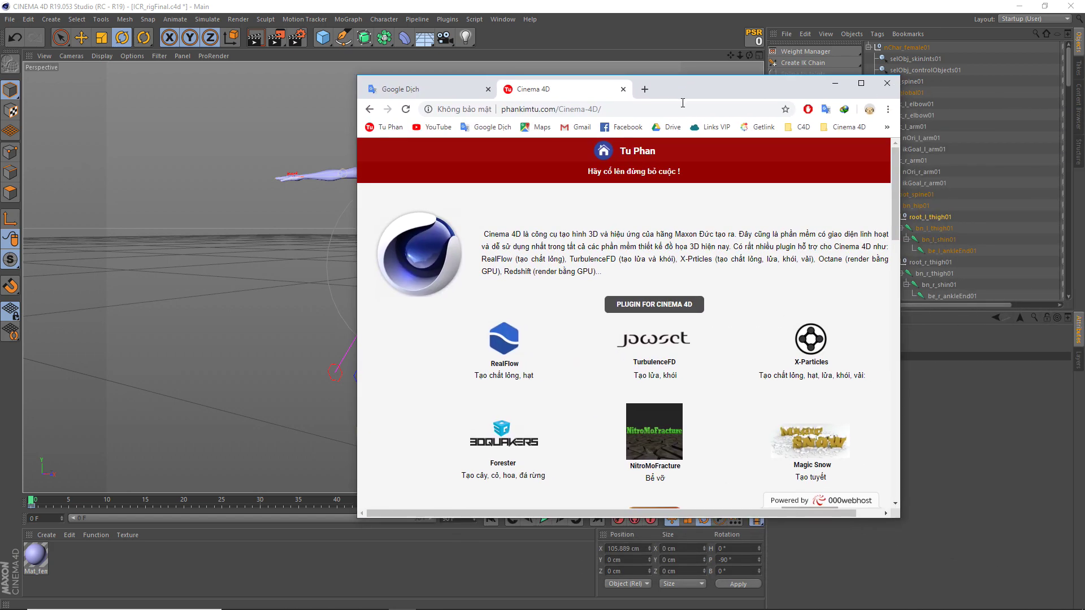
# Maximize Chrome, scroll to the VIDEO HƯỚNG DẪN lesson list, then minimize it
pyautogui.click(861, 83)
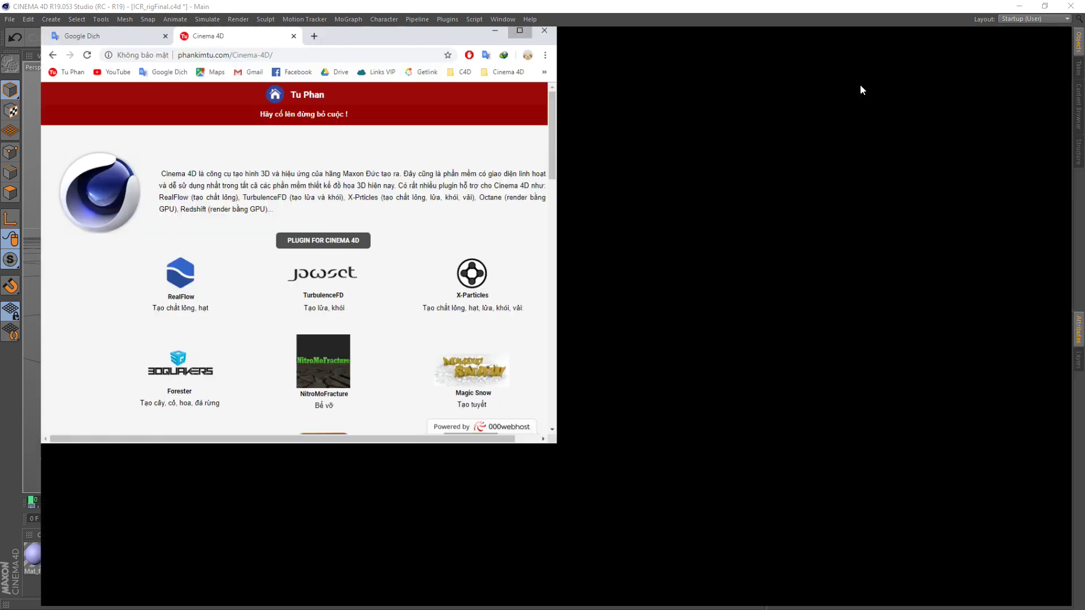
pyautogui.scroll(-3, 700, 340)
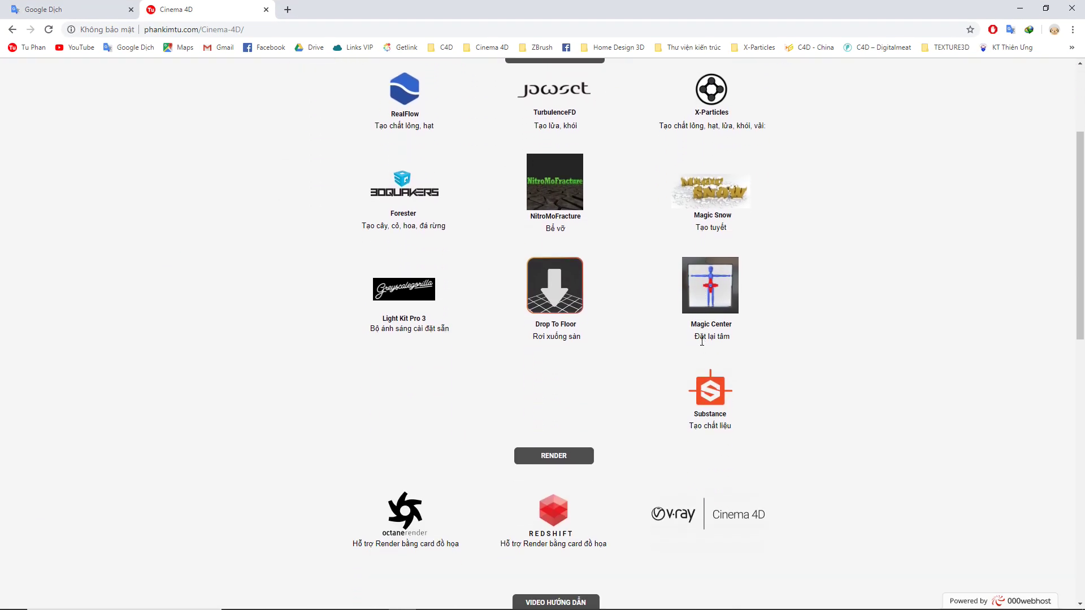
pyautogui.scroll(-2, 701, 340)
pyautogui.scroll(-3, 702, 342)
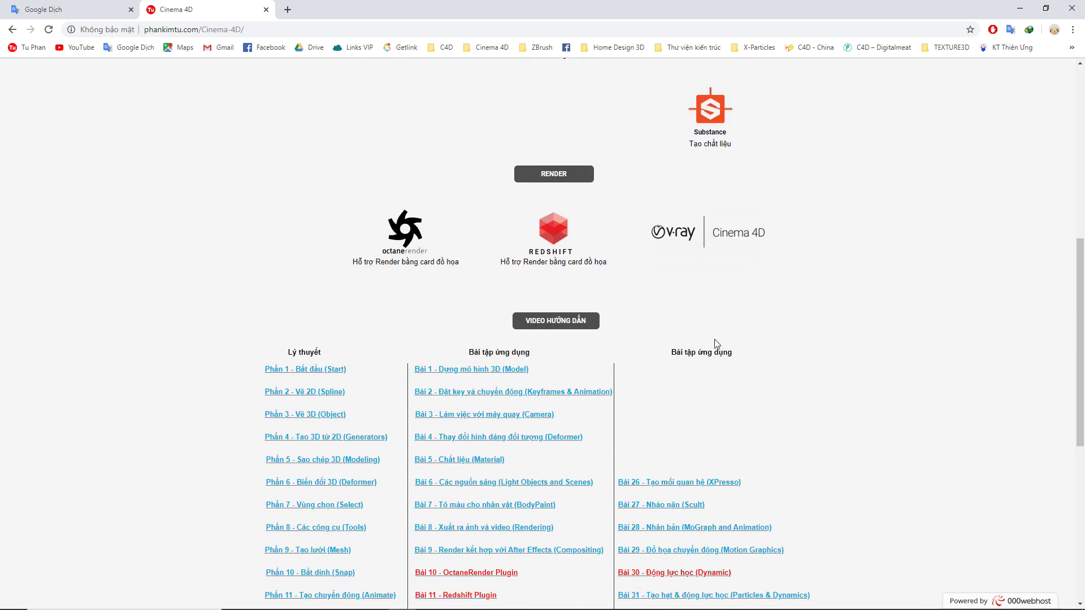
pyautogui.scroll(-2, 701, 362)
pyautogui.scroll(-2, 693, 382)
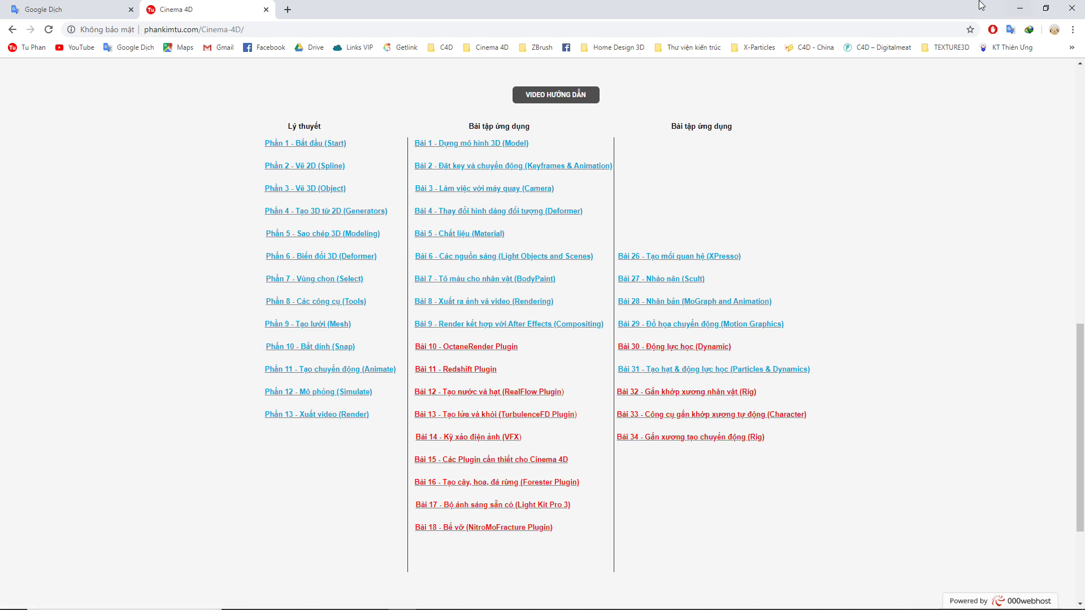
pyautogui.click(1019, 8)
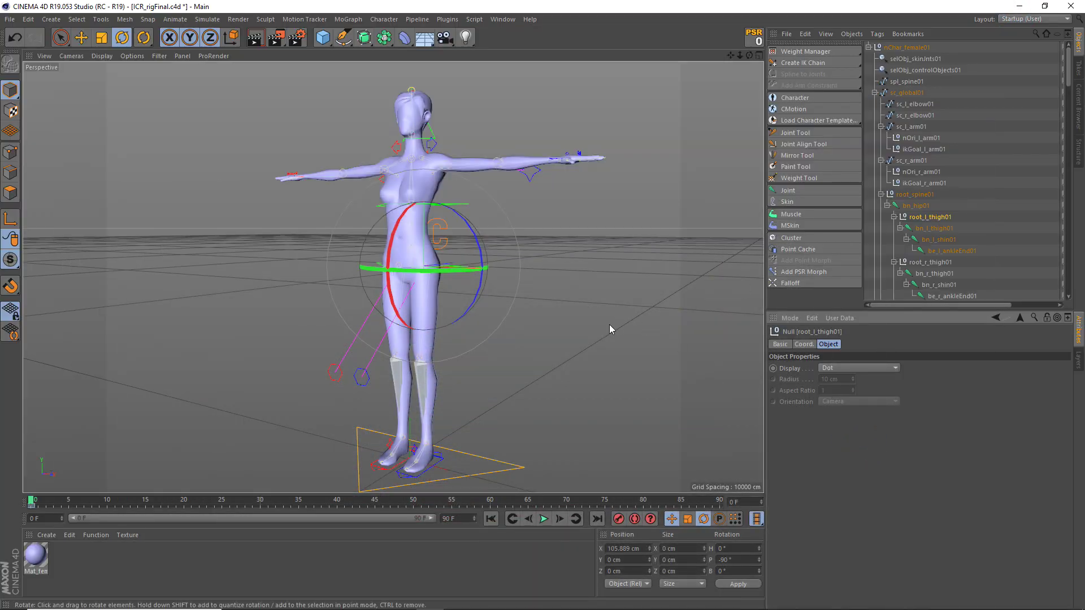
# Orbit the Perspective view to see the rigged character from a slightly different angle
pyautogui.moveTo(609, 325)
pyautogui.keyDown('alt'); pyautogui.mouseDown()
pyautogui.moveTo(564, 300)
pyautogui.moveTo(553, 329)
pyautogui.moveTo(567, 336)
pyautogui.mouseUp(); pyautogui.keyUp('alt')
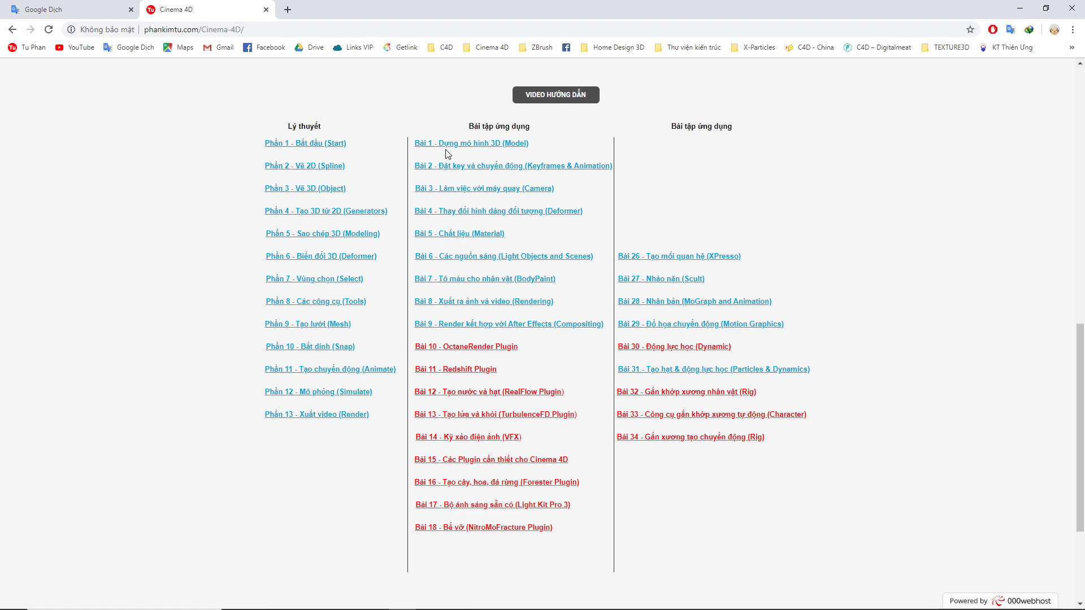
# Load the phankimtu.com home page, open its ZBrush page, then minimize Chrome
pyautogui.scroll(4, 445, 189)
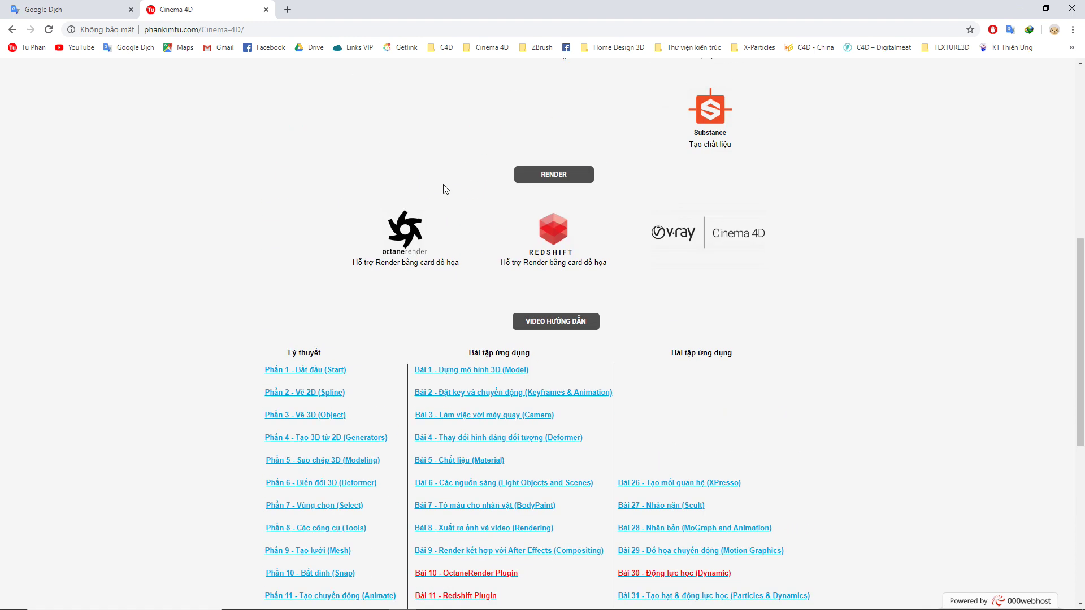
pyautogui.scroll(5, 448, 195)
pyautogui.scroll(3, 448, 196)
pyautogui.click(504, 72)
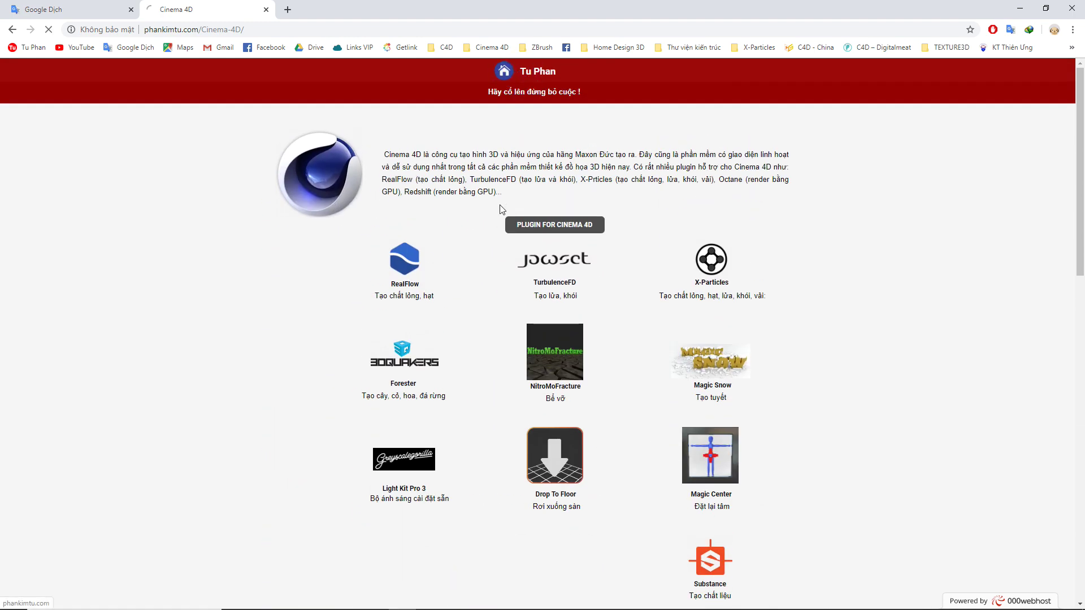
pyautogui.scroll(-3, 498, 243)
pyautogui.scroll(-2, 508, 271)
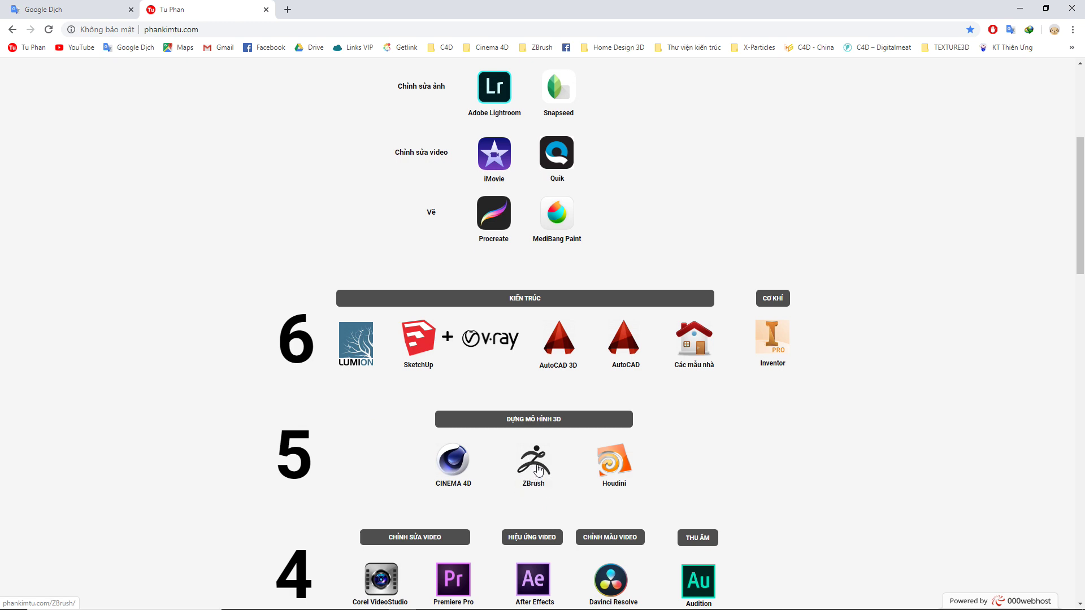
pyautogui.click(539, 470)
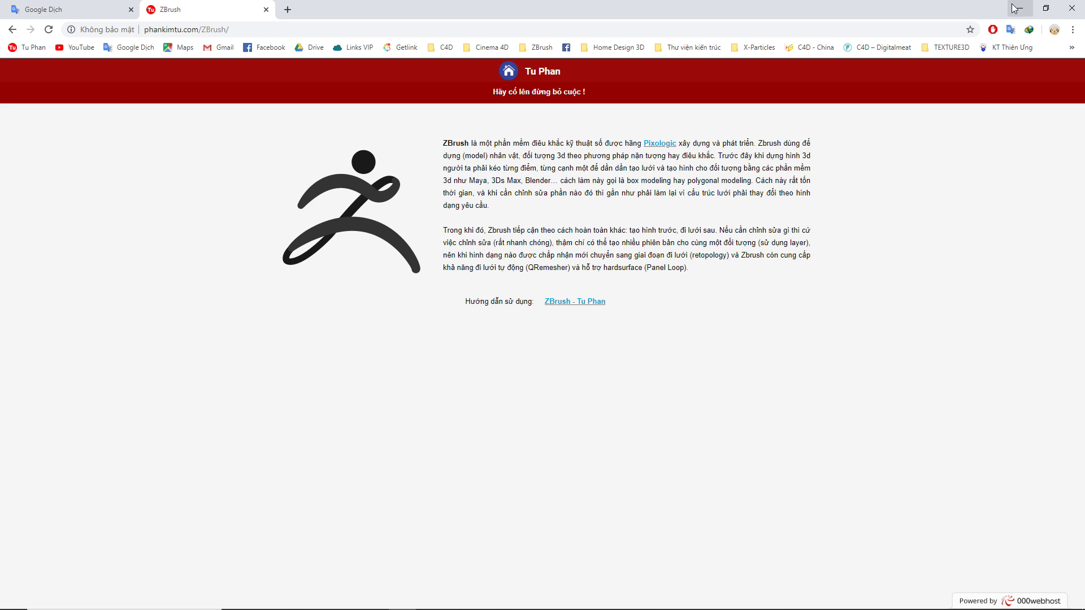
pyautogui.click(1015, 8)
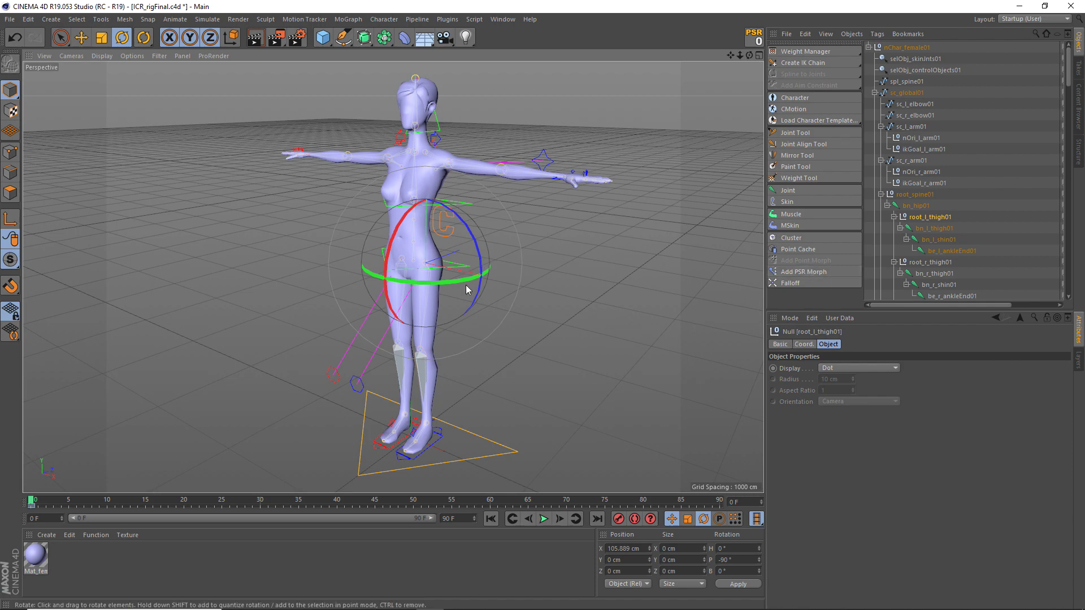
# Open cau-tao-xuong-nguoi-1.jpg from Downloads in Photos as a skeleton reference
pyautogui.moveTo(509, 367)
pyautogui.keyDown('alt'); pyautogui.mouseDown()
pyautogui.moveTo(561, 362)
pyautogui.moveTo(540, 373)
pyautogui.moveTo(474, 321)
pyautogui.moveTo(497, 332)
pyautogui.moveTo(505, 382)
pyautogui.moveTo(555, 358)
pyautogui.moveTo(520, 374)
pyautogui.mouseUp(); pyautogui.keyUp('alt')
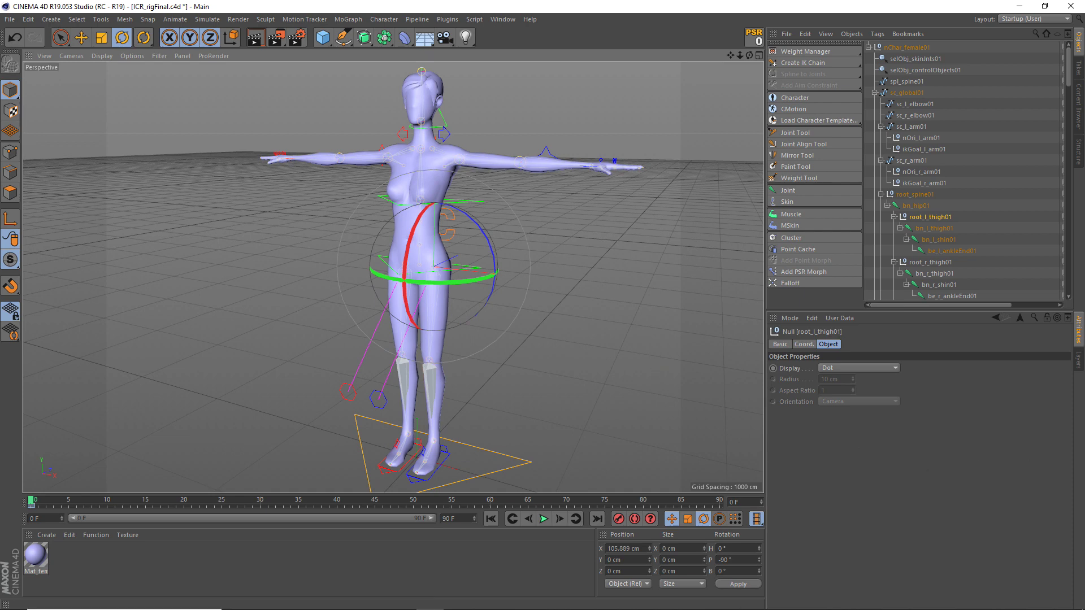
pyautogui.moveTo(585, 349)
pyautogui.keyDown('alt'); pyautogui.mouseDown()
pyautogui.moveTo(505, 365)
pyautogui.moveTo(505, 378)
pyautogui.moveTo(640, 371)
pyautogui.moveTo(637, 382)
pyautogui.moveTo(519, 365)
pyautogui.moveTo(527, 374)
pyautogui.mouseUp(); pyautogui.keyUp('alt')
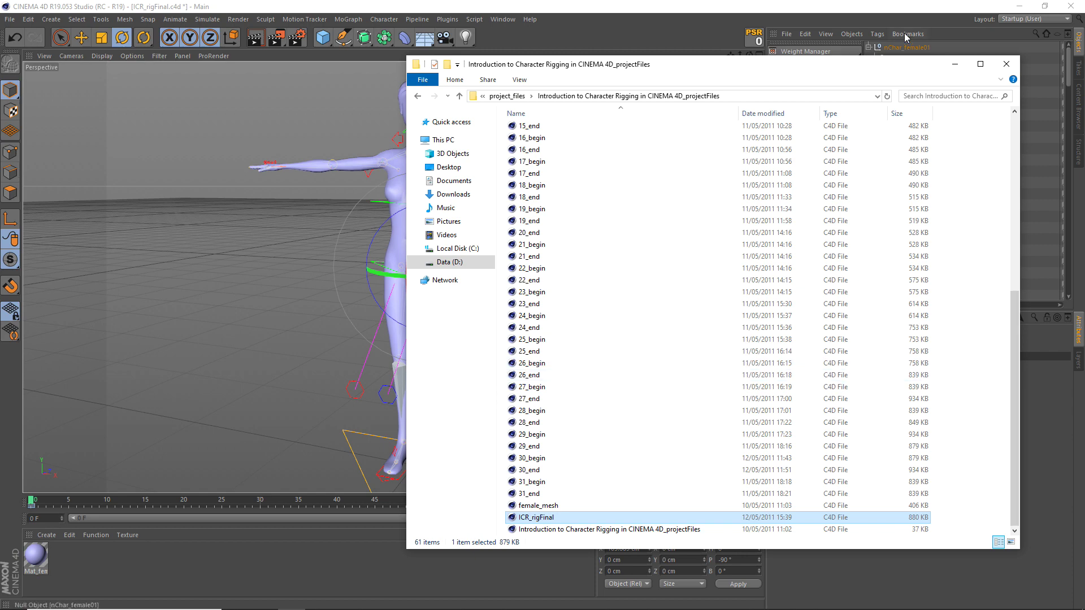
pyautogui.click(954, 64)
pyautogui.press('super+e')
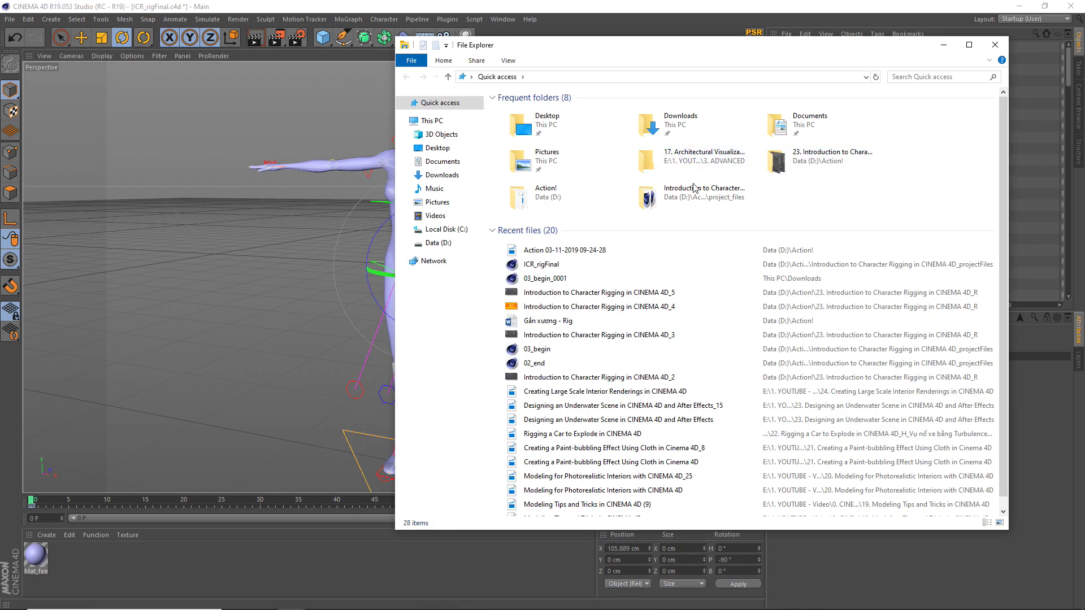
pyautogui.click(441, 175)
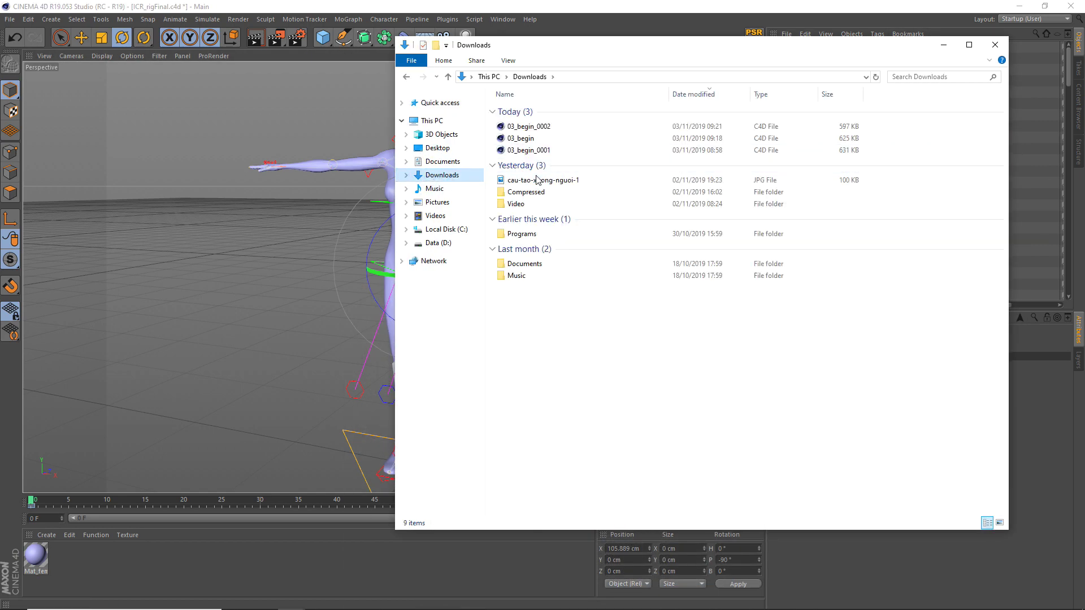
pyautogui.doubleClick(537, 180)
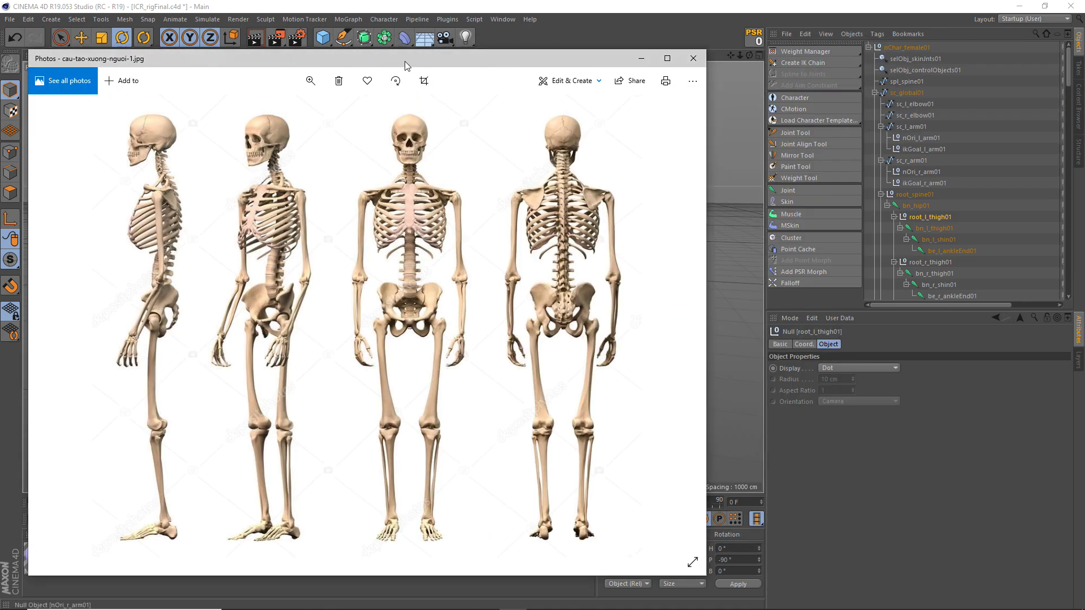
pyautogui.moveTo(406, 59); pyautogui.dragTo(427, 47)
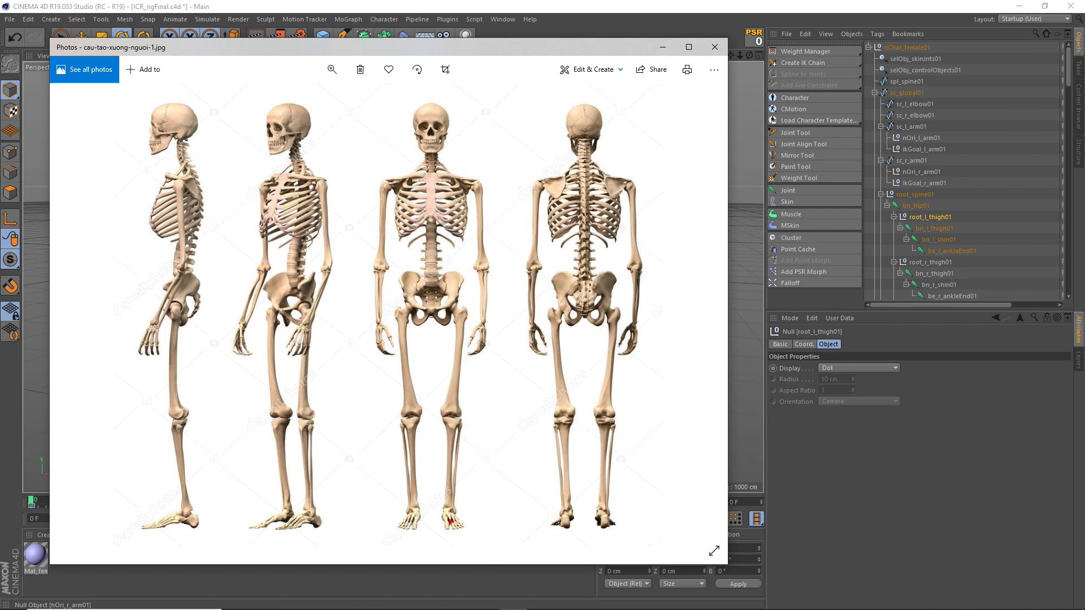
# Draw red strokes at the ankle, knee, hip, pelvis, ribcage, sternum and neck
pyautogui.moveTo(432, 510); pyautogui.dragTo(463, 509)
pyautogui.moveTo(466, 419); pyautogui.dragTo(454, 419)
pyautogui.moveTo(462, 293); pyautogui.dragTo(437, 318)
pyautogui.moveTo(418, 278)
pyautogui.mouseDown()
pyautogui.moveTo(456, 279)
pyautogui.moveTo(443, 277)
pyautogui.mouseUp()
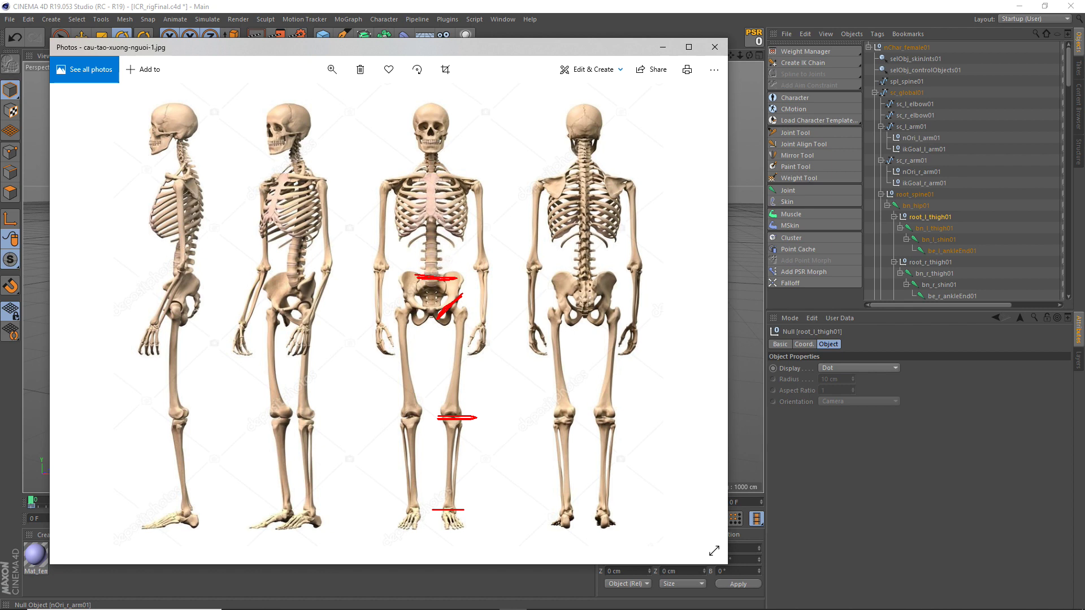
pyautogui.moveTo(400, 221)
pyautogui.mouseDown()
pyautogui.moveTo(459, 219)
pyautogui.moveTo(431, 222)
pyautogui.mouseUp()
pyautogui.moveTo(434, 177); pyautogui.dragTo(415, 176)
pyautogui.moveTo(438, 153); pyautogui.dragTo(425, 153)
# Mark the right hand, wrist, forearm and shoulders in red, then discard the ink and minimize Photos
pyautogui.moveTo(473, 352); pyautogui.dragTo(494, 324)
pyautogui.moveTo(471, 338); pyautogui.dragTo(474, 337)
pyautogui.moveTo(471, 268); pyautogui.dragTo(493, 271)
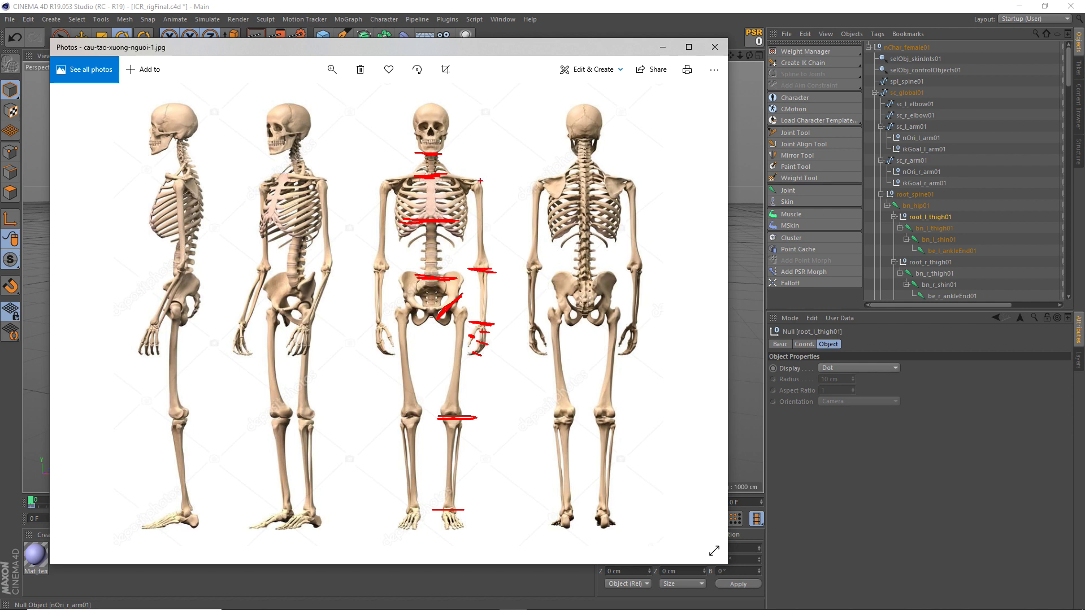
pyautogui.moveTo(479, 179); pyautogui.dragTo(468, 190)
pyautogui.moveTo(455, 169); pyautogui.dragTo(450, 182)
pyautogui.press('Escape')
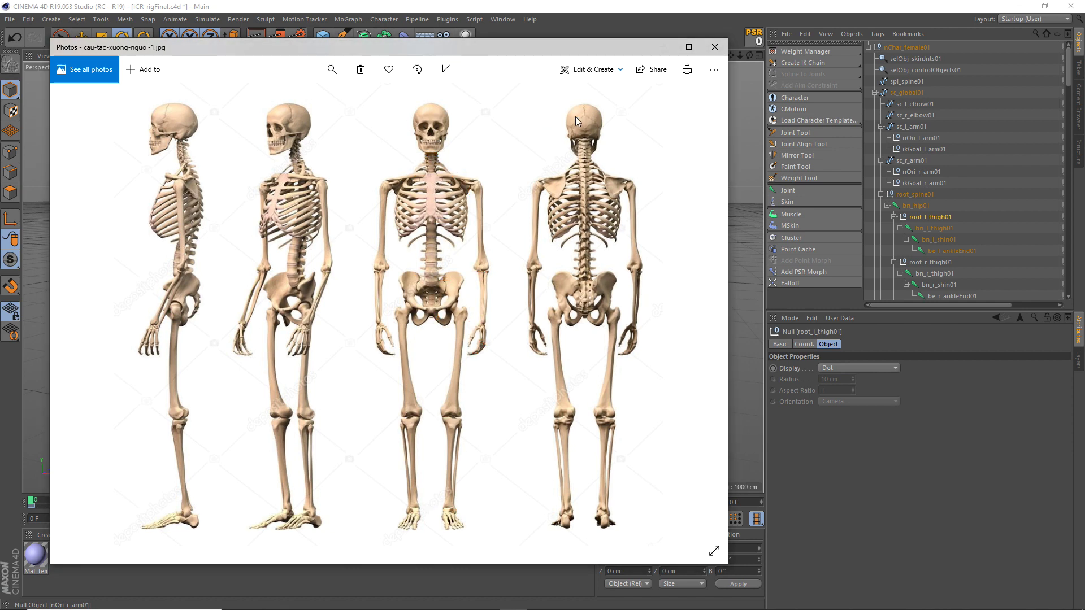
pyautogui.click(662, 48)
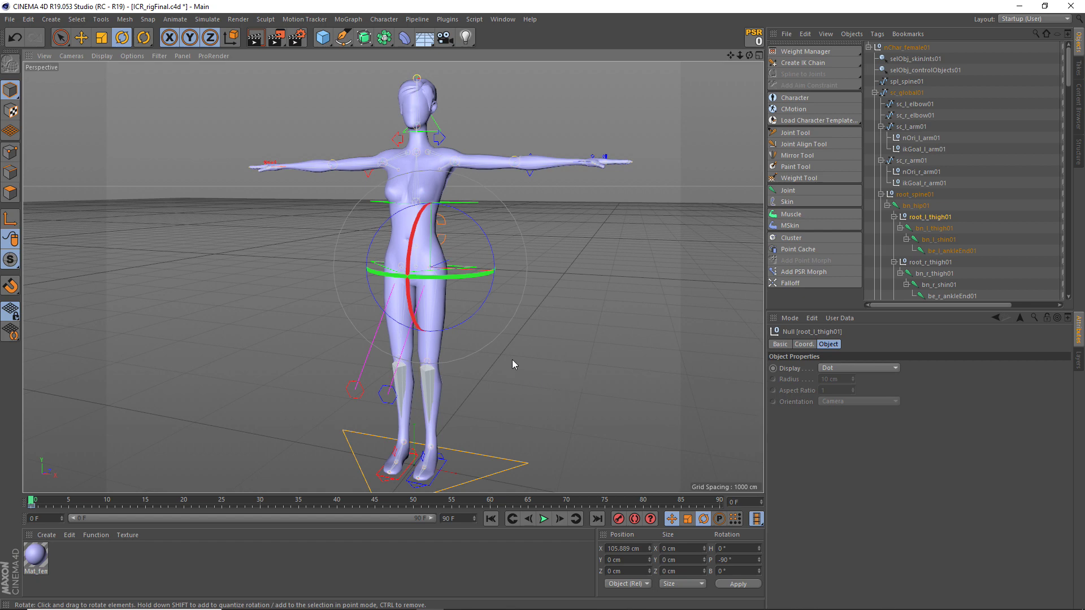
# Select the orange triangle global controller sc_global01 under the character's feet
pyautogui.moveTo(501, 366)
pyautogui.keyDown('alt'); pyautogui.mouseDown()
pyautogui.moveTo(341, 372)
pyautogui.moveTo(508, 358)
pyautogui.mouseUp(); pyautogui.keyUp('alt')
pyautogui.click(557, 351)
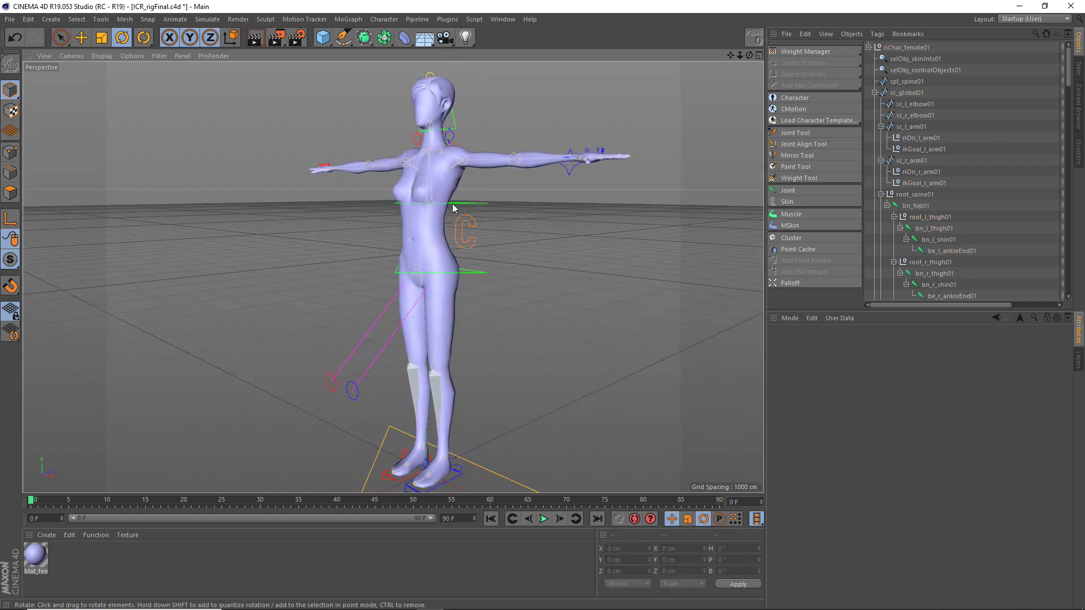
pyautogui.moveTo(452, 204)
pyautogui.keyDown('alt'); pyautogui.mouseDown()
pyautogui.moveTo(499, 374)
pyautogui.moveTo(467, 330)
pyautogui.moveTo(487, 357)
pyautogui.moveTo(475, 324)
pyautogui.moveTo(456, 335)
pyautogui.moveTo(436, 464)
pyautogui.mouseUp(); pyautogui.keyUp('alt')
pyautogui.click(436, 463)
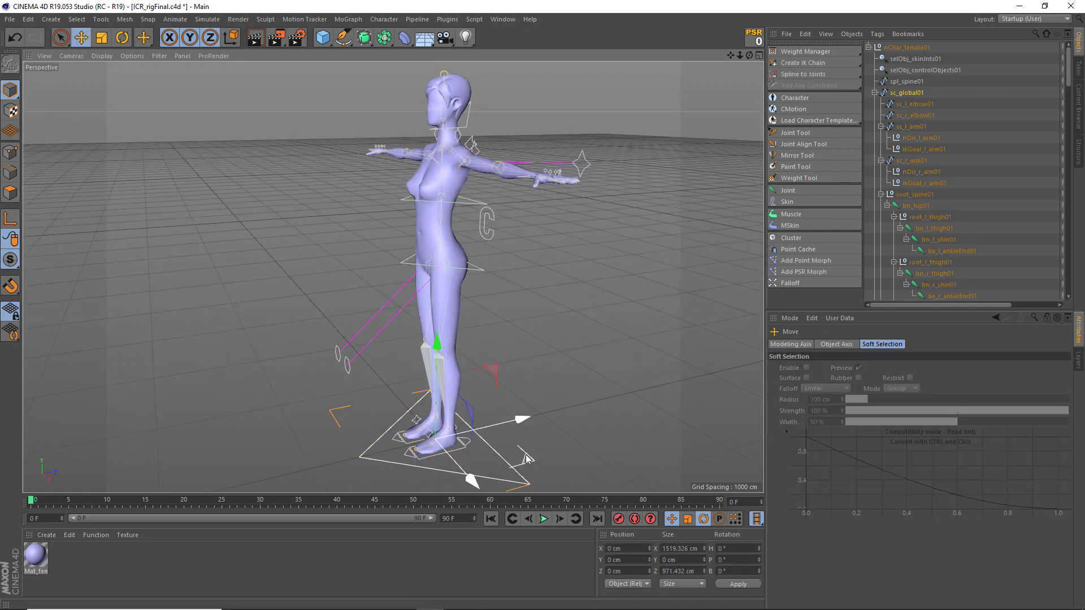
# Test-move the whole rig with sc_global01, then undo it back to the origin
pyautogui.press('e')
pyautogui.moveTo(468, 480); pyautogui.dragTo(474, 366)
pyautogui.hotkey('ctrl', 'z')
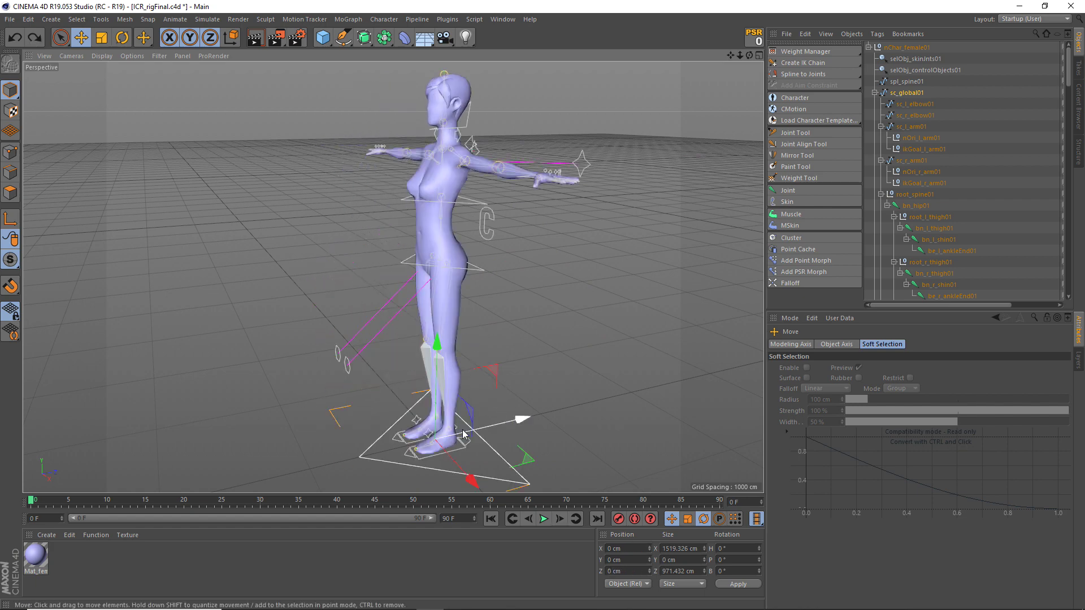
pyautogui.hotkey('ctrl', 'z')
pyautogui.hotkey('ctrl', 'shift', 'z')
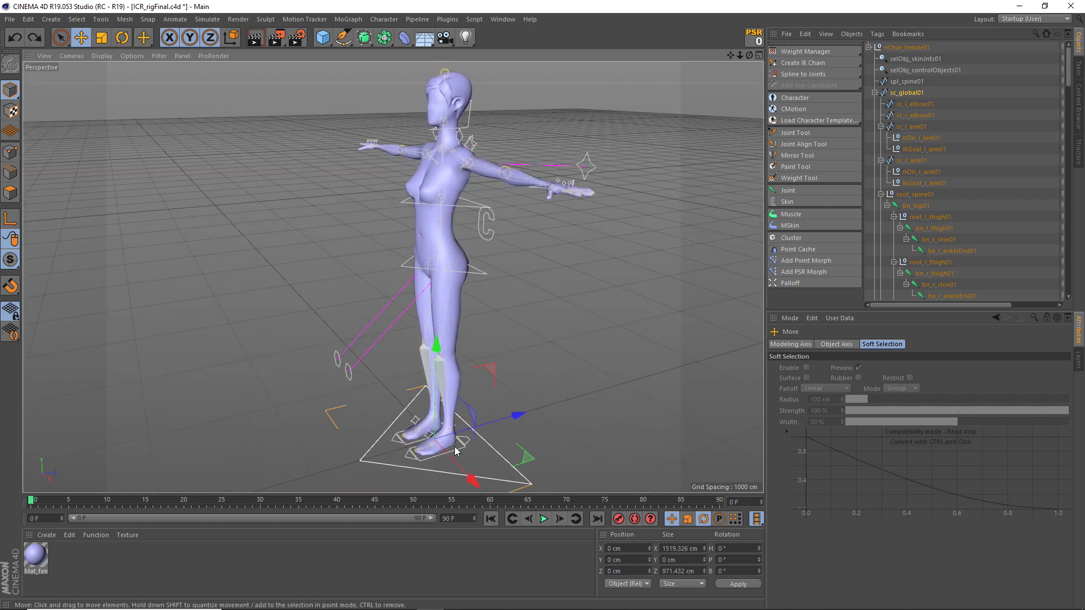
pyautogui.hotkey('ctrl', 'shift', 'z')
# Select the left foot control and lift it to bend the leg
pyautogui.click(428, 440)
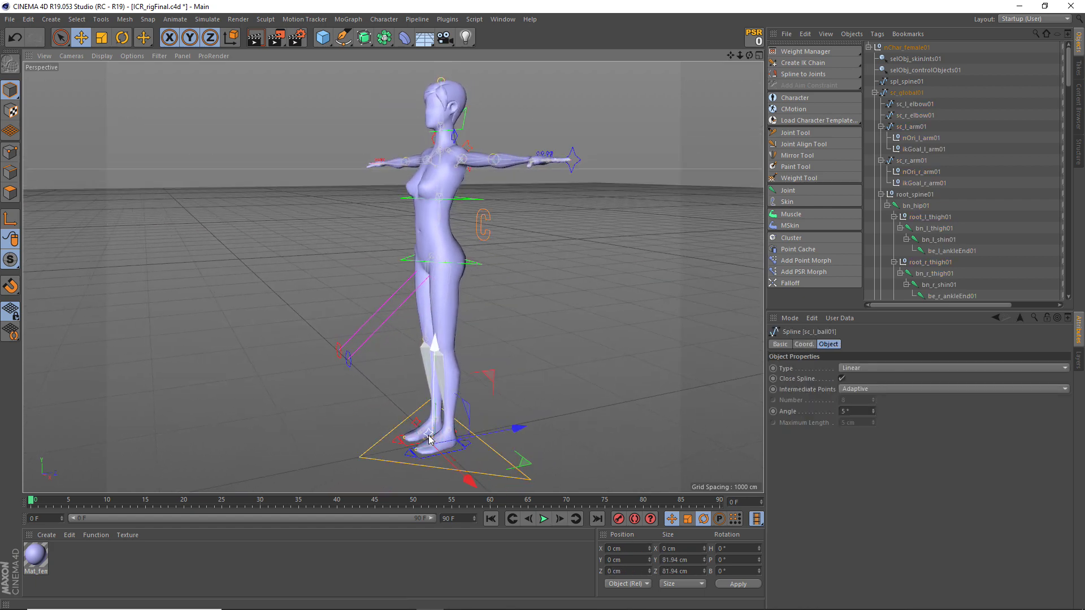
pyautogui.scroll(2, 429, 440)
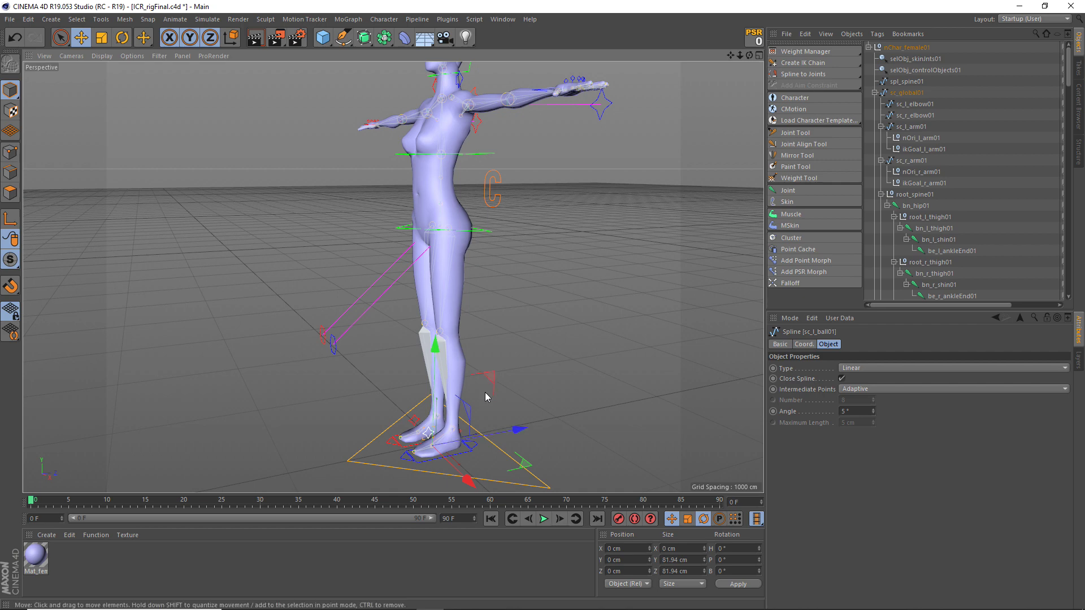
pyautogui.click(470, 452)
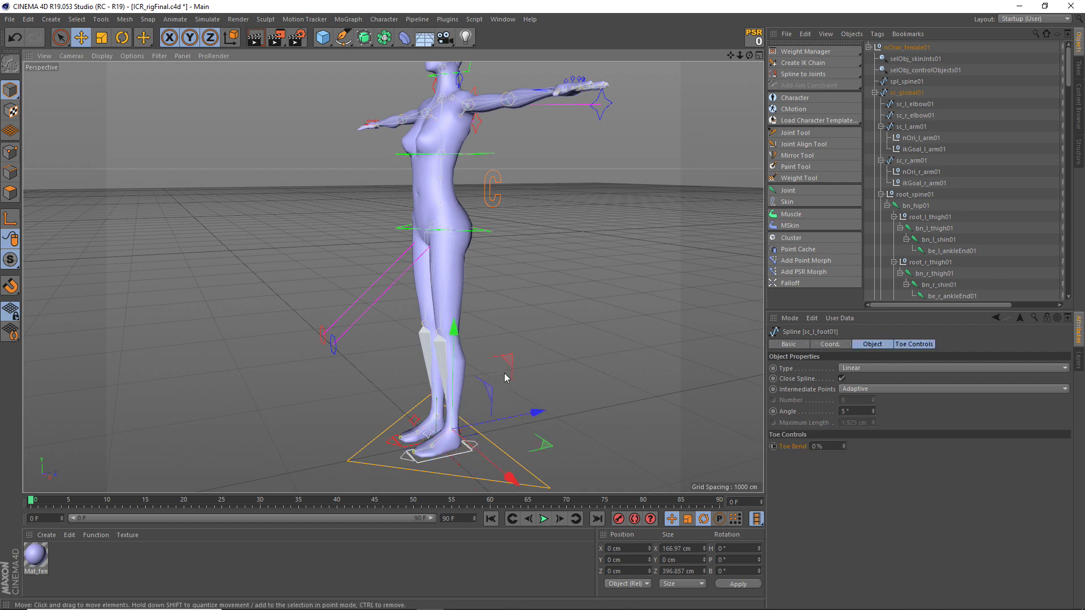
pyautogui.moveTo(508, 365)
pyautogui.mouseDown()
pyautogui.moveTo(401, 285)
pyautogui.moveTo(468, 327)
pyautogui.moveTo(460, 358)
pyautogui.moveTo(497, 332)
pyautogui.moveTo(616, 320)
pyautogui.moveTo(622, 303)
pyautogui.moveTo(488, 325)
pyautogui.moveTo(586, 324)
pyautogui.moveTo(511, 339)
pyautogui.moveTo(639, 302)
pyautogui.moveTo(571, 322)
pyautogui.moveTo(440, 295)
pyautogui.moveTo(508, 327)
pyautogui.mouseUp()
# Swing the left knee control outward, then undo the knee move
pyautogui.keyDown('alt'); pyautogui.moveTo(515, 441); pyautogui.dragTo(583, 443); pyautogui.keyUp('alt')
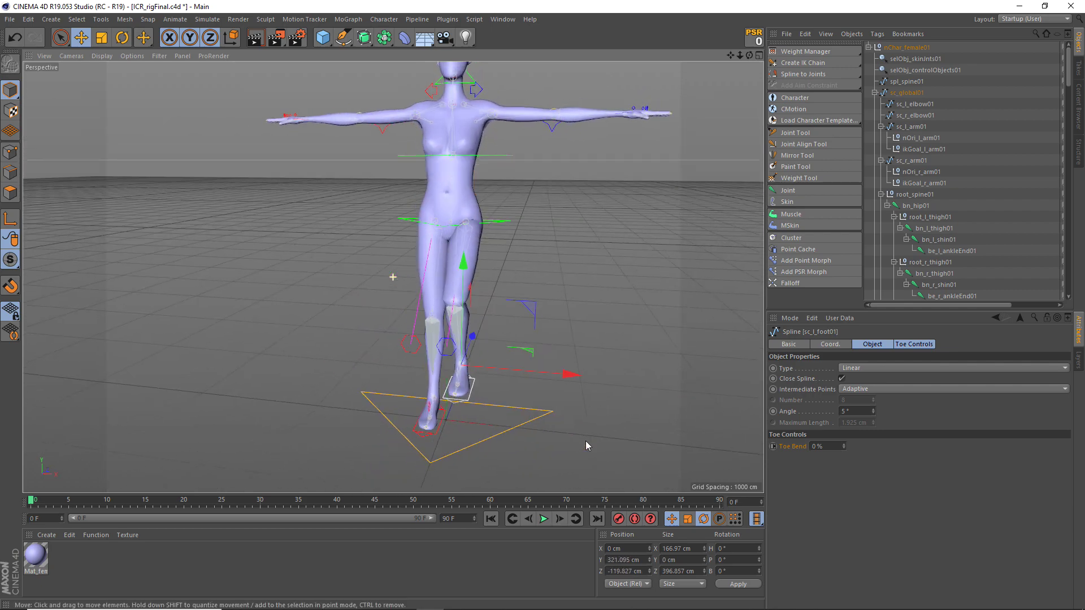
pyautogui.click(454, 347)
pyautogui.moveTo(455, 347)
pyautogui.mouseDown()
pyautogui.moveTo(548, 292)
pyautogui.moveTo(571, 295)
pyautogui.moveTo(568, 308)
pyautogui.moveTo(702, 286)
pyautogui.moveTo(434, 326)
pyautogui.moveTo(717, 290)
pyautogui.moveTo(458, 317)
pyautogui.mouseUp()
pyautogui.hotkey('ctrl', 'z')
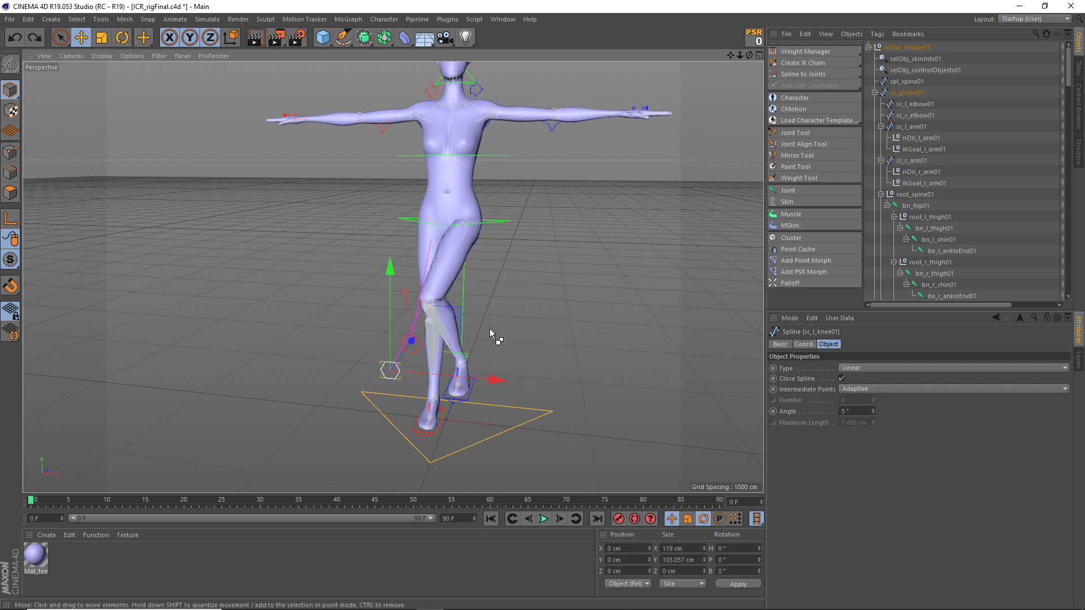
pyautogui.hotkey('ctrl', 'z')
pyautogui.hotkey('ctrl', 'z')
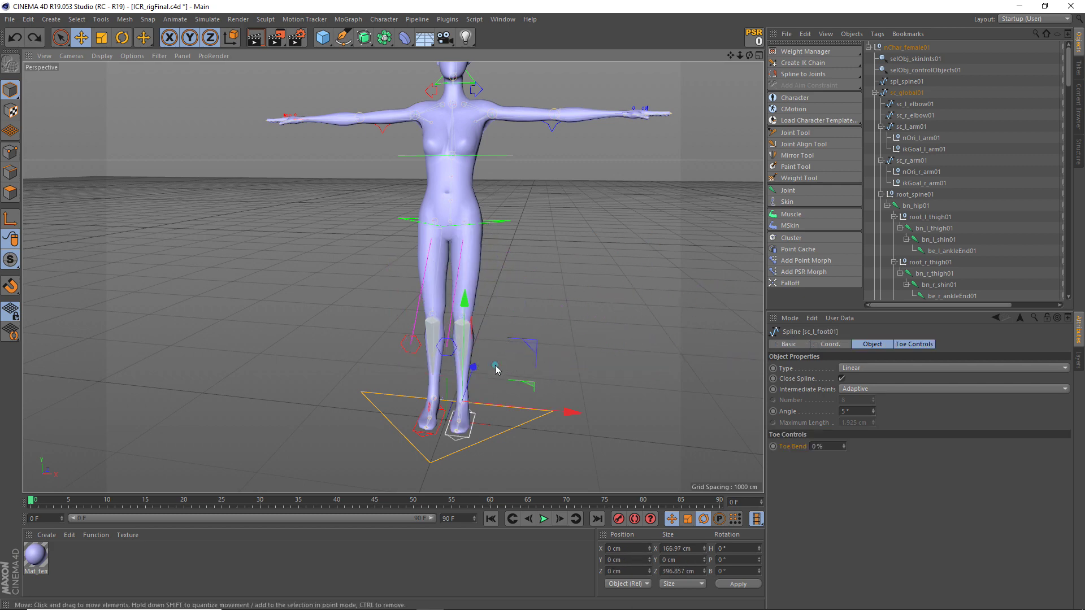
# Select the hip control sc_hip01 and drag it down to lower the body
pyautogui.moveTo(497, 368)
pyautogui.keyDown('alt'); pyautogui.mouseDown()
pyautogui.moveTo(485, 378)
pyautogui.moveTo(491, 297)
pyautogui.moveTo(474, 276)
pyautogui.mouseUp(); pyautogui.keyUp('alt')
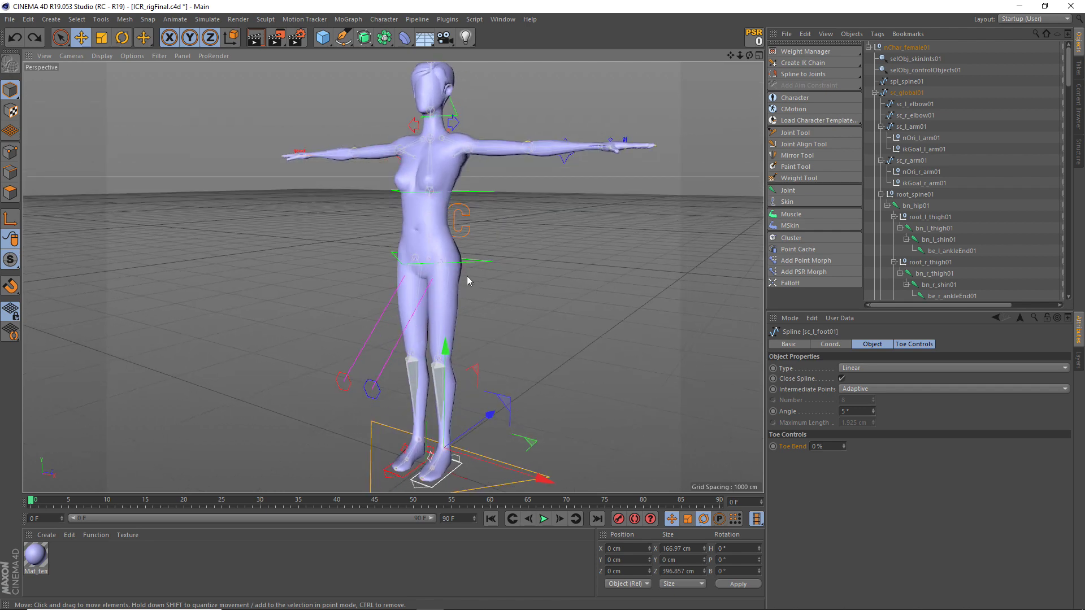
pyautogui.click(472, 262)
pyautogui.moveTo(462, 289)
pyautogui.keyDown('alt'); pyautogui.mouseDown()
pyautogui.moveTo(441, 311)
pyautogui.moveTo(415, 308)
pyautogui.mouseUp(); pyautogui.keyUp('alt')
pyautogui.moveTo(345, 270)
pyautogui.mouseDown()
pyautogui.moveTo(444, 264)
pyautogui.moveTo(318, 289)
pyautogui.moveTo(283, 274)
pyautogui.moveTo(430, 266)
pyautogui.moveTo(291, 281)
pyautogui.moveTo(389, 275)
pyautogui.moveTo(404, 279)
pyautogui.moveTo(364, 281)
pyautogui.moveTo(497, 303)
pyautogui.mouseUp()
# Undo the hip drop, then test tilting sc_hip01 sideways and undo it
pyautogui.hotkey('ctrl', 'z')
pyautogui.press('r')
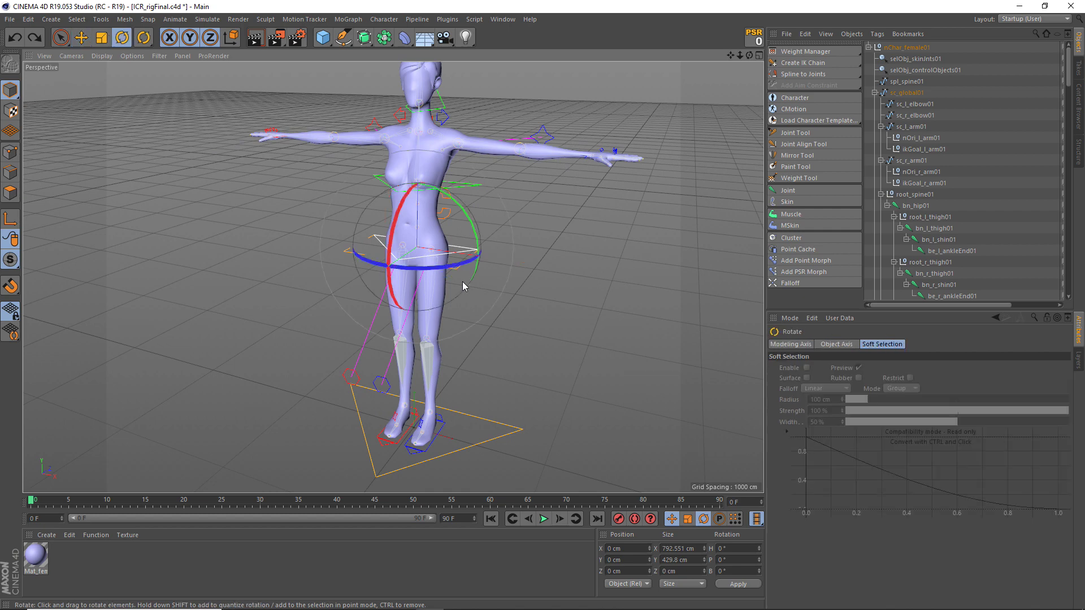
pyautogui.moveTo(449, 270)
pyautogui.mouseDown()
pyautogui.moveTo(492, 270)
pyautogui.moveTo(395, 266)
pyautogui.moveTo(451, 281)
pyautogui.moveTo(535, 261)
pyautogui.moveTo(388, 273)
pyautogui.moveTo(477, 274)
pyautogui.moveTo(429, 271)
pyautogui.moveTo(443, 284)
pyautogui.moveTo(486, 273)
pyautogui.moveTo(351, 335)
pyautogui.moveTo(374, 345)
pyautogui.mouseUp()
pyautogui.hotkey('ctrl', 'z')
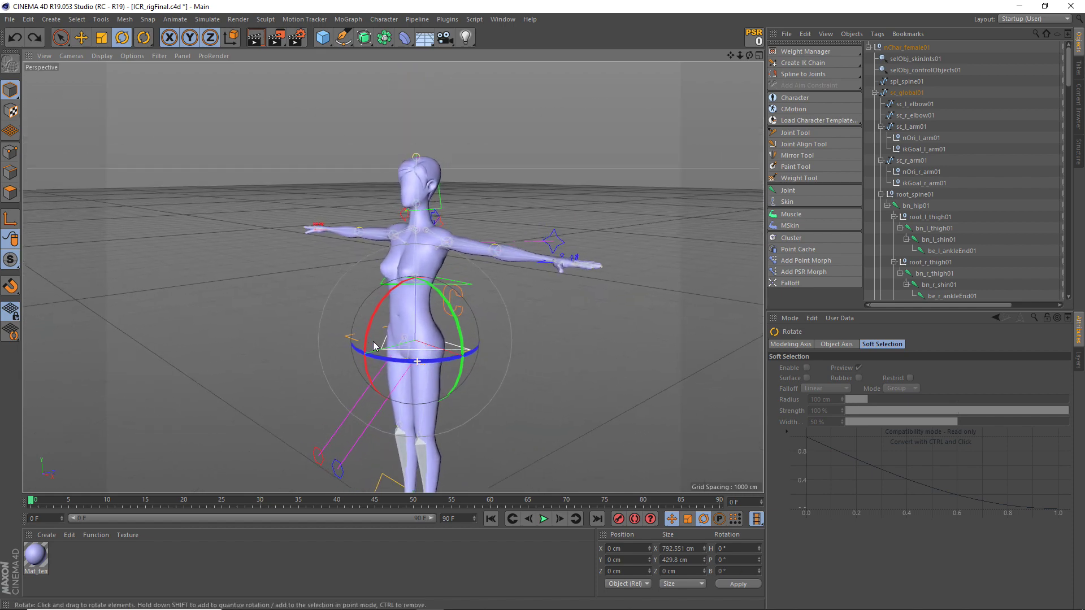
# Test the chest control sc_chest01 by sliding, tilting and bending the upper body forward
pyautogui.scroll(1, 449, 328)
pyautogui.scroll(1, 449, 322)
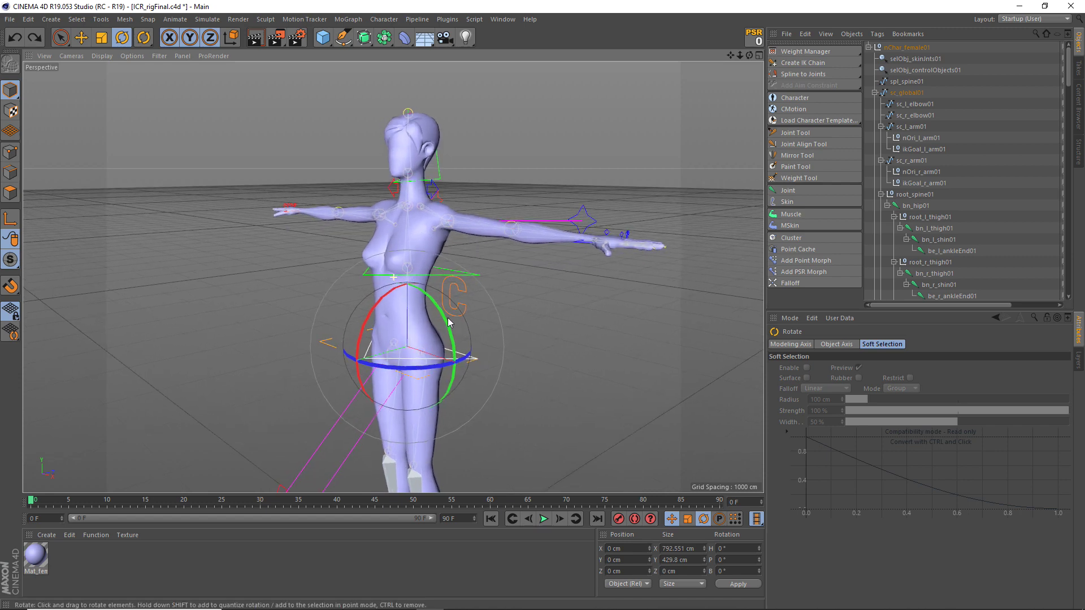
pyautogui.click(442, 277)
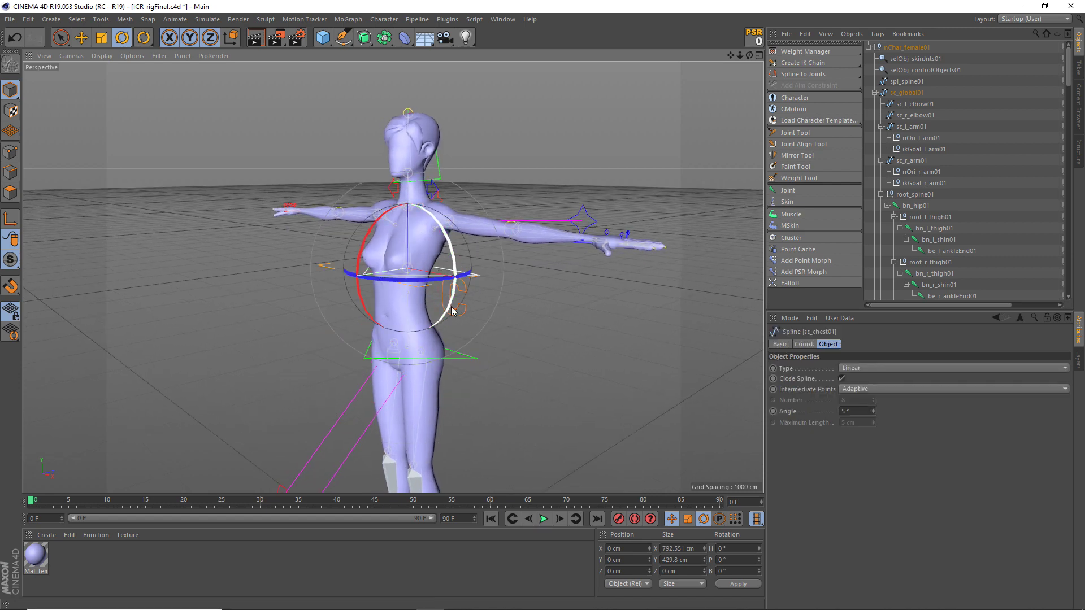
pyautogui.press('e')
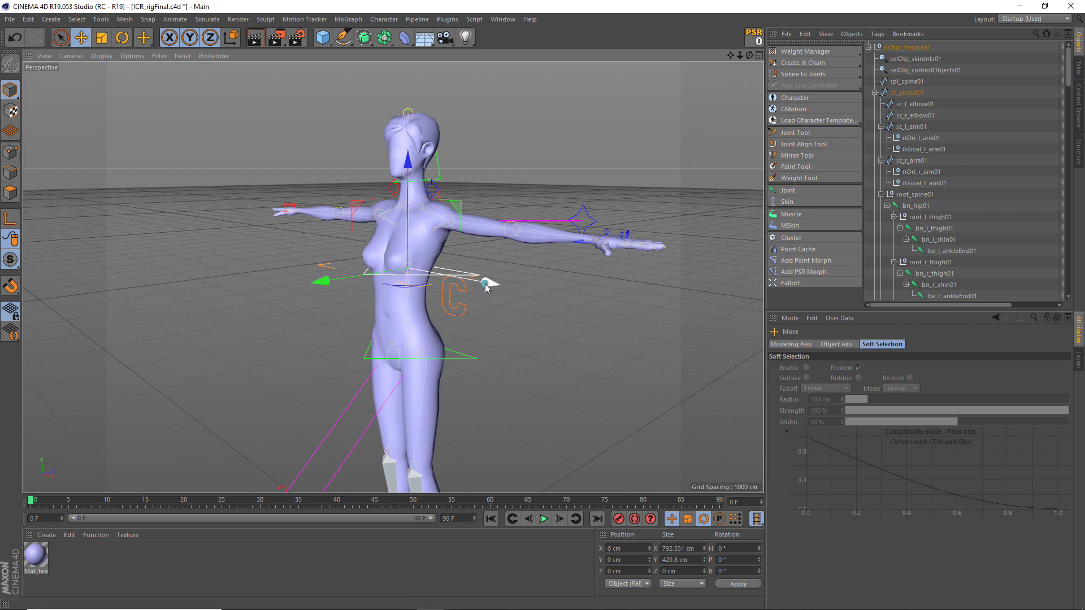
pyautogui.moveTo(486, 287); pyautogui.dragTo(499, 286)
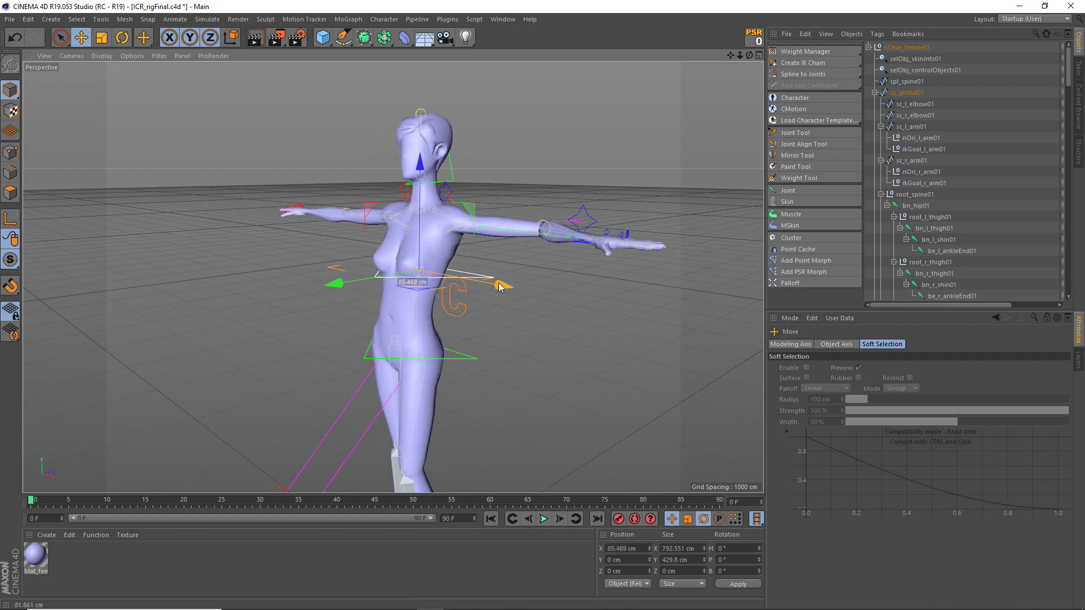
pyautogui.moveTo(499, 286); pyautogui.dragTo(466, 276)
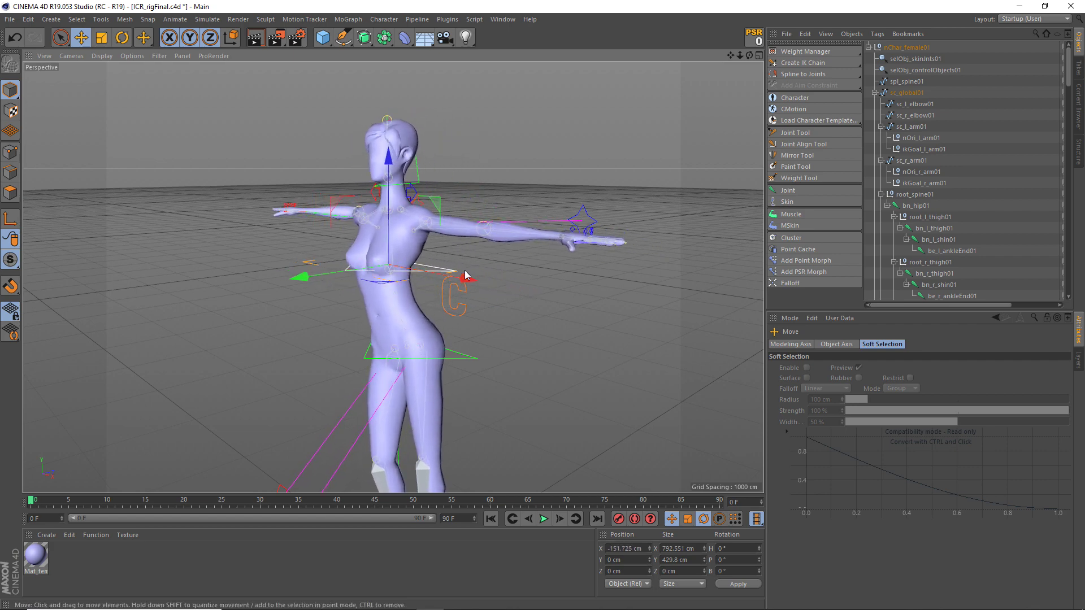
pyautogui.hotkey('ctrl', 'z')
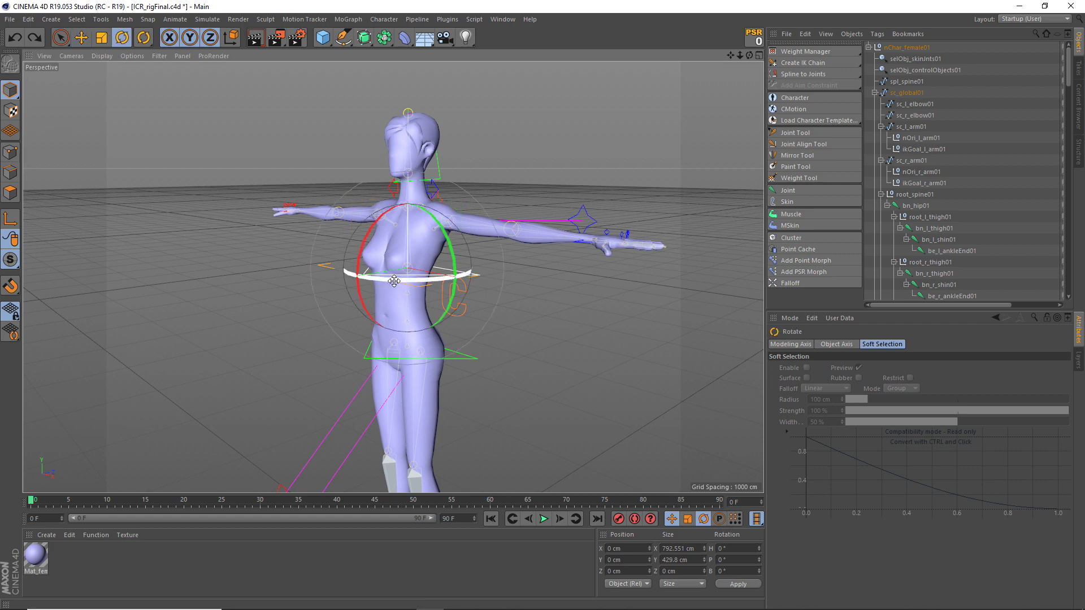
pyautogui.moveTo(400, 280)
pyautogui.mouseDown()
pyautogui.moveTo(357, 278)
pyautogui.moveTo(462, 274)
pyautogui.moveTo(356, 280)
pyautogui.mouseUp()
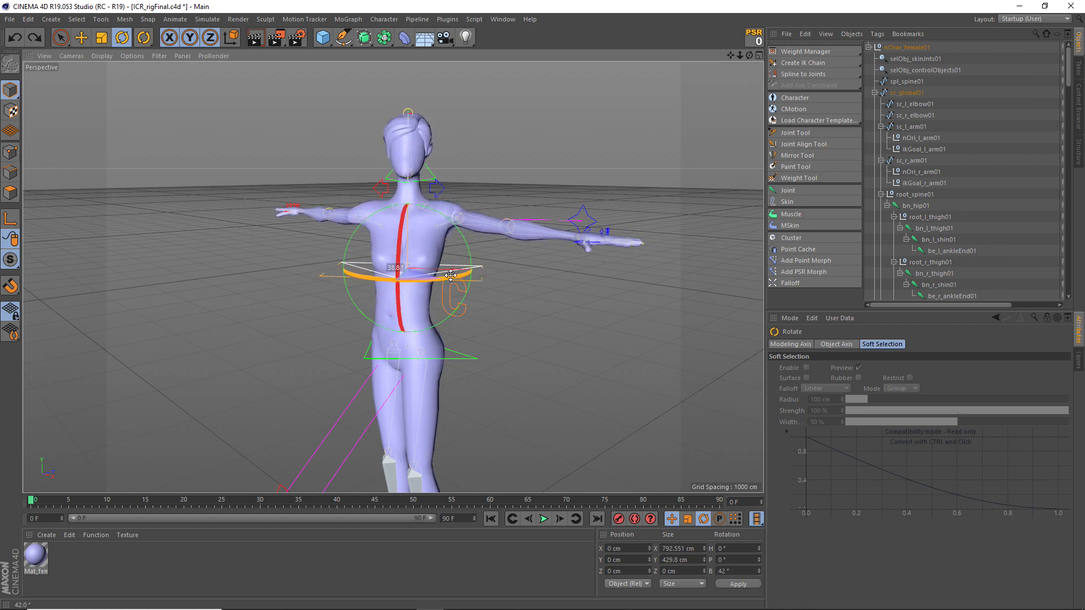
pyautogui.moveTo(366, 239)
pyautogui.mouseDown()
pyautogui.moveTo(348, 310)
pyautogui.moveTo(379, 236)
pyautogui.moveTo(383, 282)
pyautogui.moveTo(411, 266)
pyautogui.mouseUp()
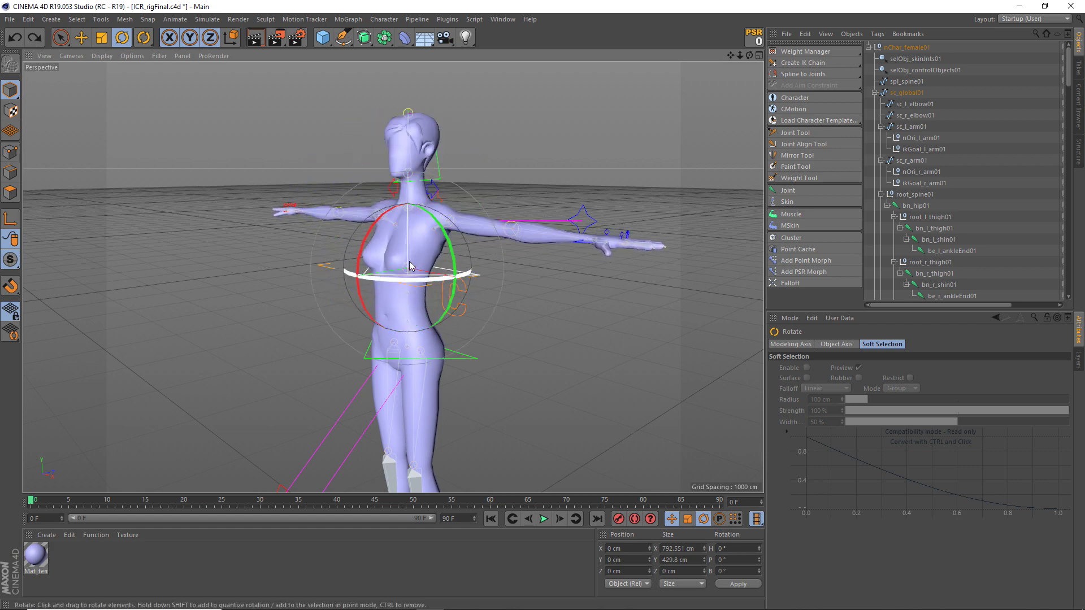
# Select the centre-of-gravity control sc_COG01, ready to move the whole body
pyautogui.moveTo(440, 385)
pyautogui.keyDown('alt'); pyautogui.mouseDown()
pyautogui.moveTo(469, 388)
pyautogui.moveTo(417, 392)
pyautogui.moveTo(407, 380)
pyautogui.moveTo(450, 382)
pyautogui.moveTo(420, 394)
pyautogui.moveTo(440, 328)
pyautogui.mouseUp(); pyautogui.keyUp('alt')
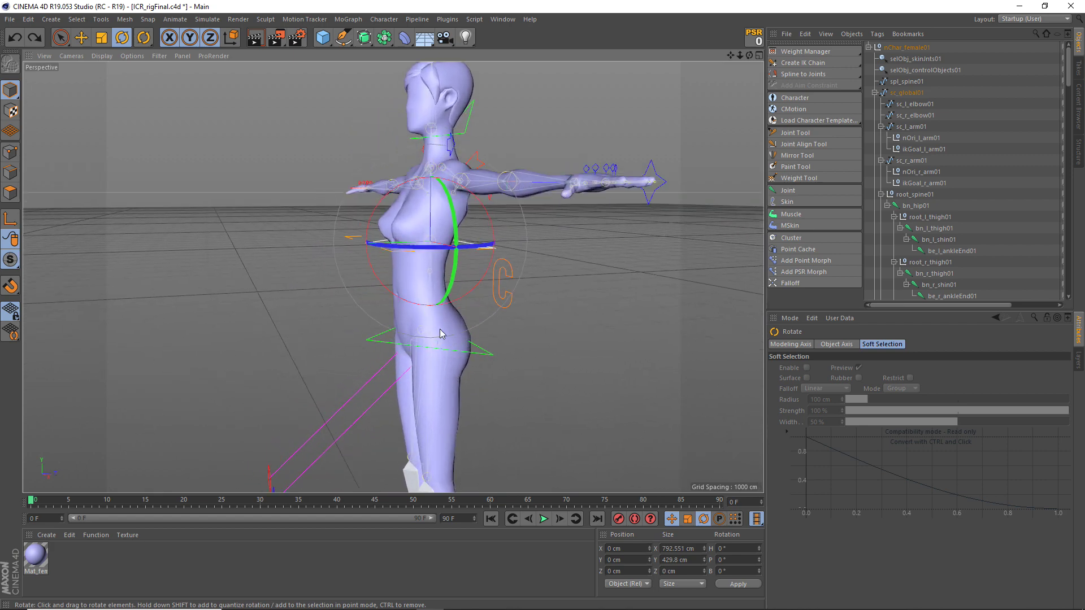
pyautogui.click(506, 303)
pyautogui.moveTo(506, 303)
pyautogui.keyDown('alt'); pyautogui.mouseDown()
pyautogui.moveTo(498, 381)
pyautogui.moveTo(537, 346)
pyautogui.moveTo(646, 338)
pyautogui.moveTo(369, 329)
pyautogui.moveTo(707, 289)
pyautogui.moveTo(420, 335)
pyautogui.moveTo(649, 299)
pyautogui.mouseUp(); pyautogui.keyUp('alt')
pyautogui.press('e')
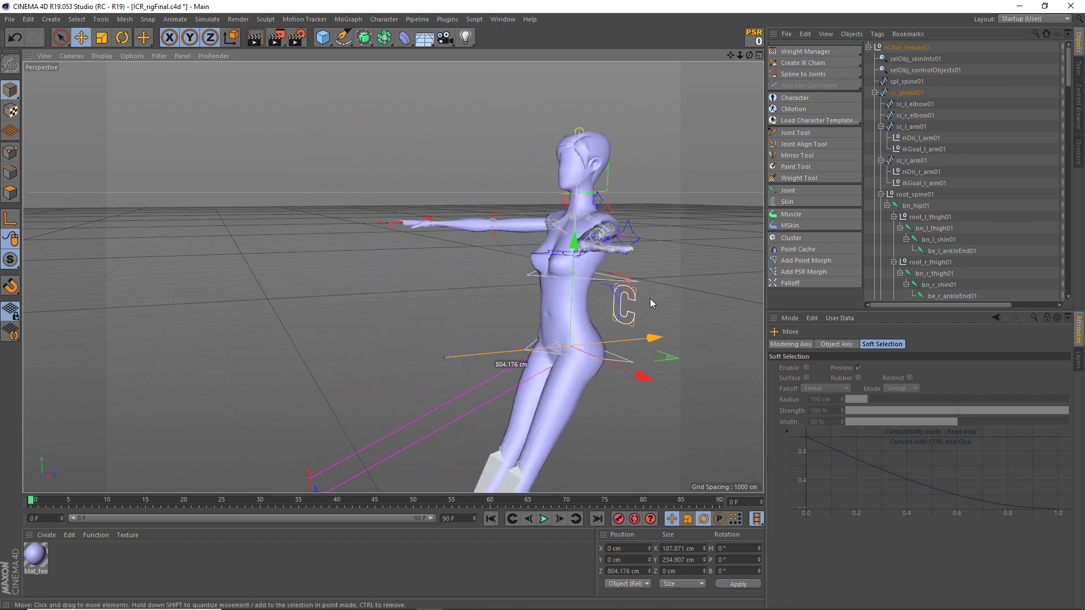
# Undo the COG move, then drag sc_l_arm01 down so the left arm drops toward the hip
pyautogui.hotkey('ctrl', 'z')
pyautogui.moveTo(492, 357)
pyautogui.keyDown('alt'); pyautogui.mouseDown()
pyautogui.moveTo(570, 380)
pyautogui.moveTo(579, 360)
pyautogui.moveTo(566, 372)
pyautogui.moveTo(576, 393)
pyautogui.moveTo(581, 388)
pyautogui.mouseUp(); pyautogui.keyUp('alt')
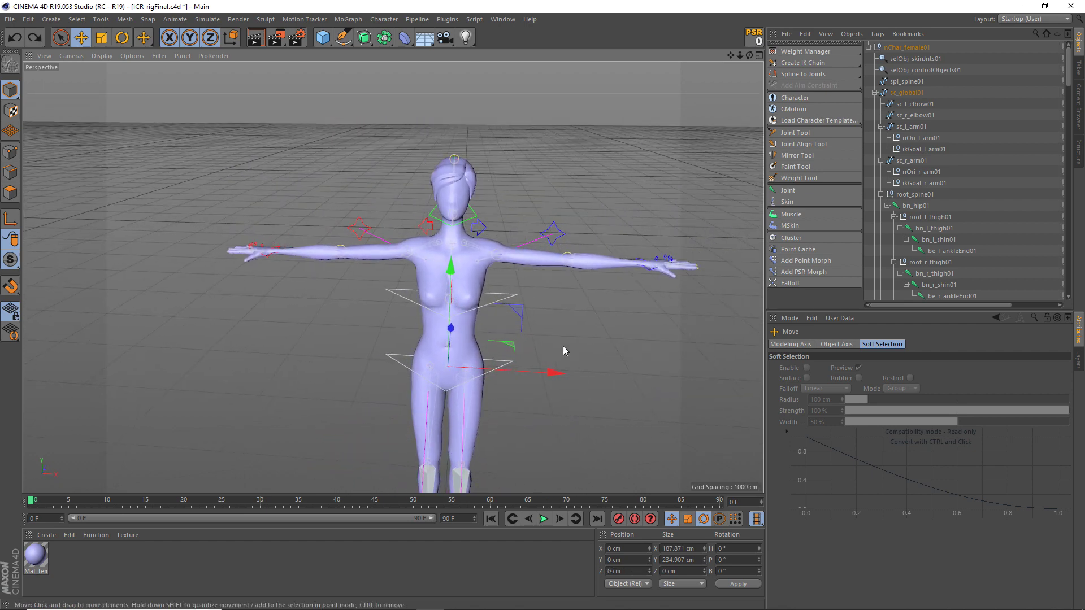
pyautogui.scroll(2, 565, 351)
pyautogui.moveTo(564, 351)
pyautogui.keyDown('alt'); pyautogui.mouseDown()
pyautogui.moveTo(540, 368)
pyautogui.moveTo(511, 326)
pyautogui.moveTo(579, 261)
pyautogui.mouseUp(); pyautogui.keyUp('alt')
pyautogui.click(649, 243)
pyautogui.moveTo(649, 243)
pyautogui.keyDown('alt'); pyautogui.mouseDown()
pyautogui.moveTo(559, 230)
pyautogui.moveTo(579, 178)
pyautogui.moveTo(490, 244)
pyautogui.moveTo(523, 368)
pyautogui.moveTo(526, 336)
pyautogui.moveTo(495, 327)
pyautogui.moveTo(486, 362)
pyautogui.moveTo(520, 339)
pyautogui.mouseUp(); pyautogui.keyUp('alt')
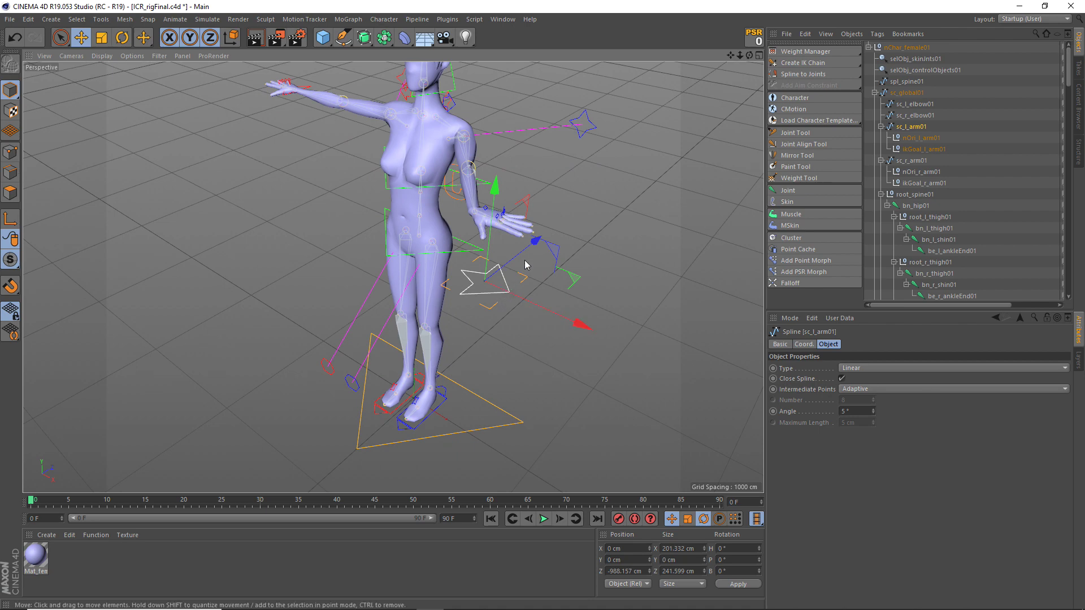
# Slide sc_l_arm01 forward along Z, then pitch and bank it to bend and twist the wrist
pyautogui.moveTo(528, 251)
pyautogui.mouseDown()
pyautogui.moveTo(509, 243)
pyautogui.moveTo(650, 187)
pyautogui.moveTo(526, 226)
pyautogui.moveTo(533, 220)
pyautogui.mouseUp()
pyautogui.moveTo(534, 221)
pyautogui.keyDown('alt'); pyautogui.mouseDown()
pyautogui.moveTo(566, 312)
pyautogui.moveTo(605, 286)
pyautogui.moveTo(471, 337)
pyautogui.moveTo(431, 310)
pyautogui.moveTo(388, 303)
pyautogui.moveTo(411, 286)
pyautogui.moveTo(407, 275)
pyautogui.moveTo(395, 282)
pyautogui.moveTo(400, 254)
pyautogui.mouseUp(); pyautogui.keyUp('alt')
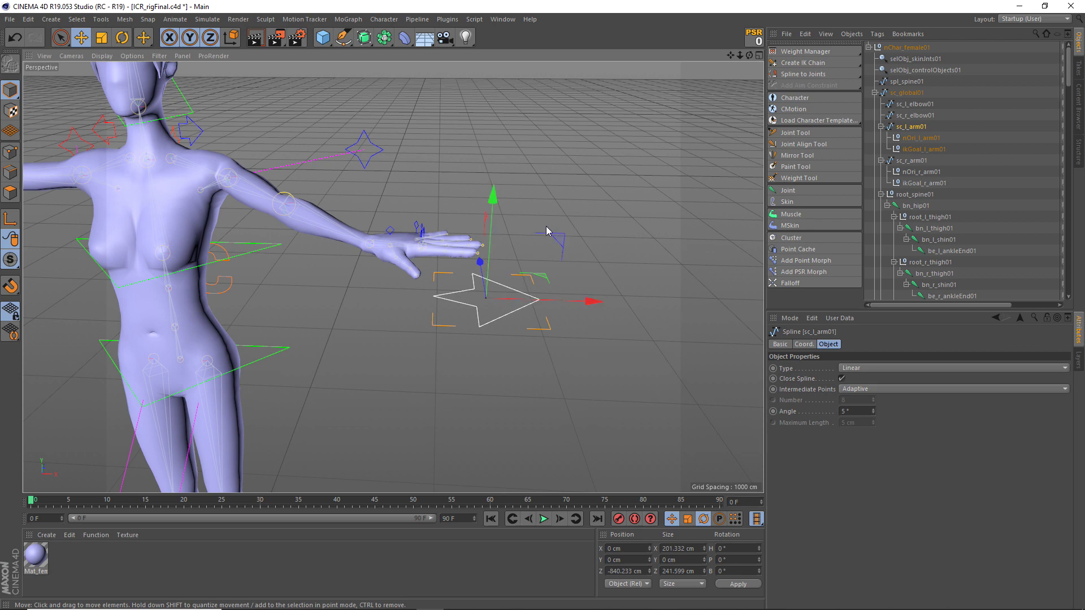
pyautogui.press('r')
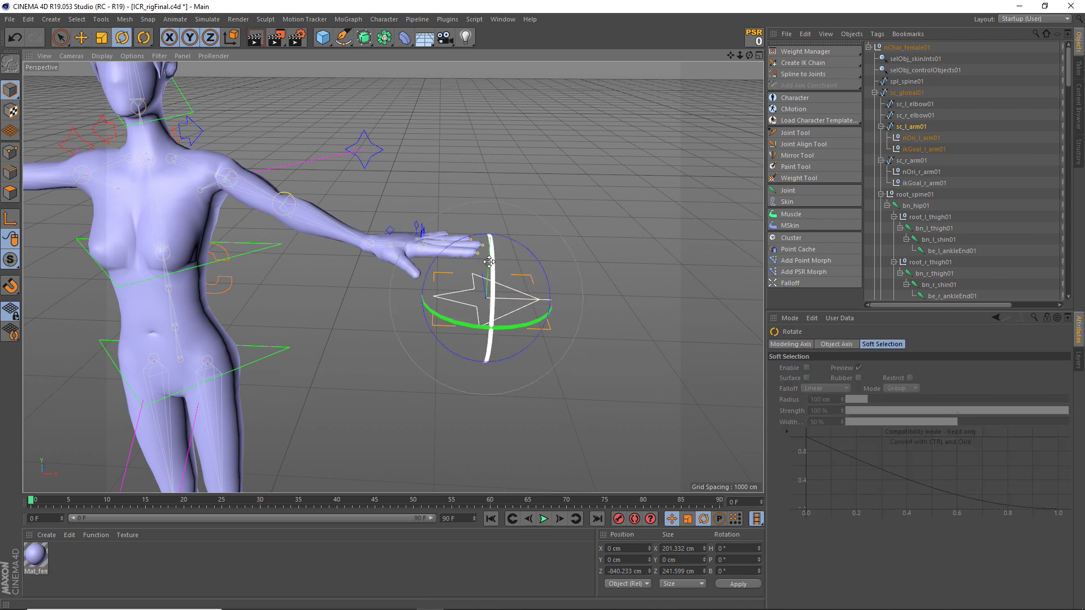
pyautogui.moveTo(489, 261); pyautogui.dragTo(490, 214)
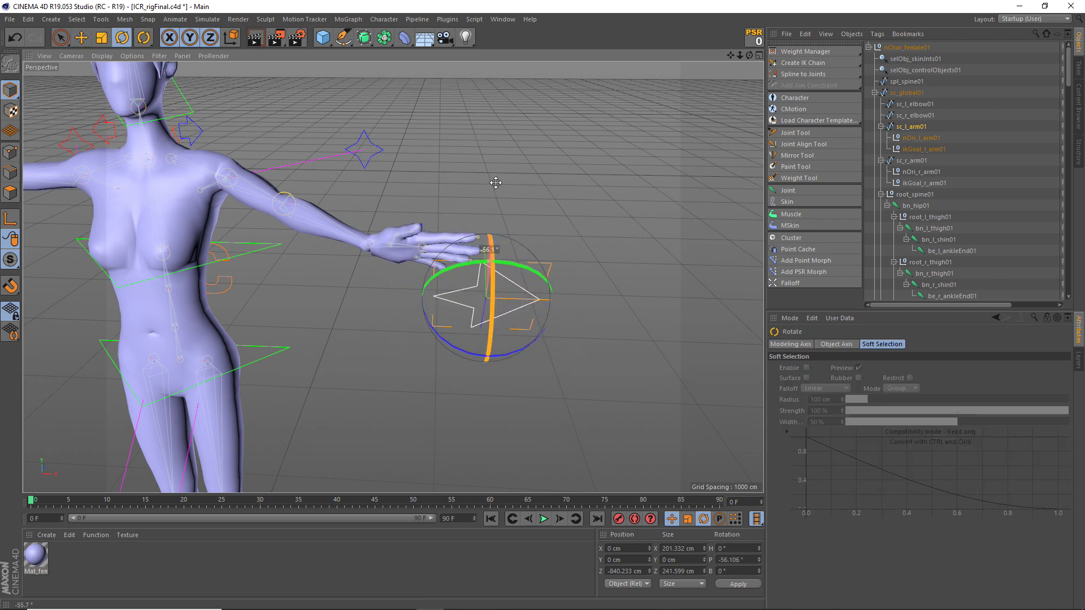
pyautogui.moveTo(533, 347)
pyautogui.mouseDown()
pyautogui.moveTo(489, 347)
pyautogui.moveTo(505, 341)
pyautogui.mouseUp()
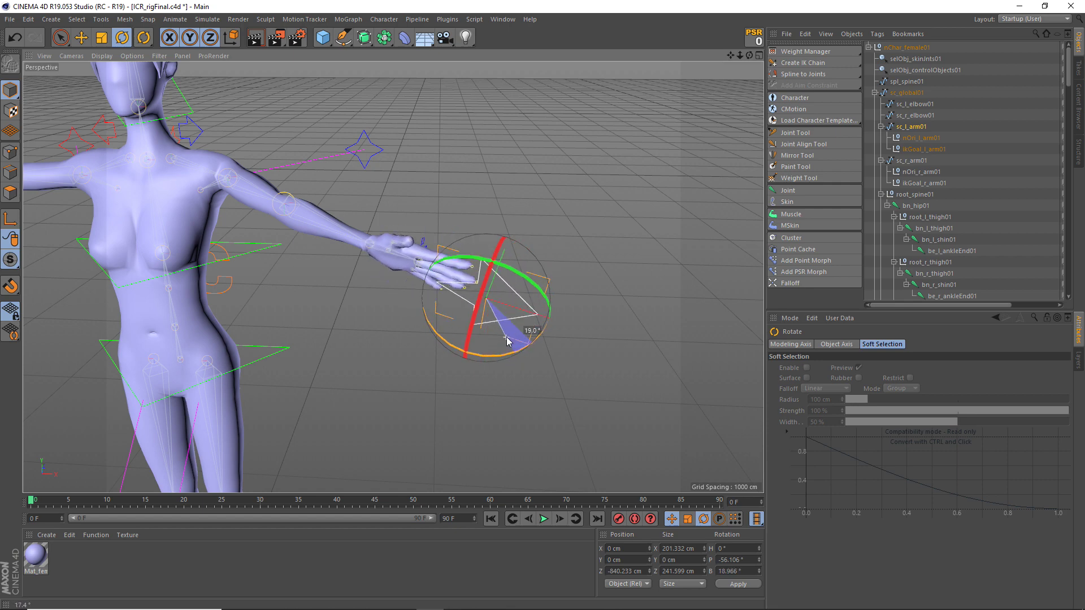
pyautogui.moveTo(489, 346)
pyautogui.keyDown('alt'); pyautogui.mouseDown()
pyautogui.moveTo(443, 375)
pyautogui.moveTo(423, 370)
pyautogui.moveTo(450, 339)
pyautogui.moveTo(467, 371)
pyautogui.moveTo(397, 375)
pyautogui.moveTo(526, 353)
pyautogui.moveTo(484, 339)
pyautogui.moveTo(480, 351)
pyautogui.mouseUp(); pyautogui.keyUp('alt')
pyautogui.moveTo(411, 374)
pyautogui.keyDown('alt'); pyautogui.mouseDown()
pyautogui.moveTo(300, 378)
pyautogui.moveTo(261, 234)
pyautogui.mouseUp(); pyautogui.keyUp('alt')
# Raise the left elbow control sc_l_elbow01 along Y, undo it, and view the arm from the side
pyautogui.click(257, 206)
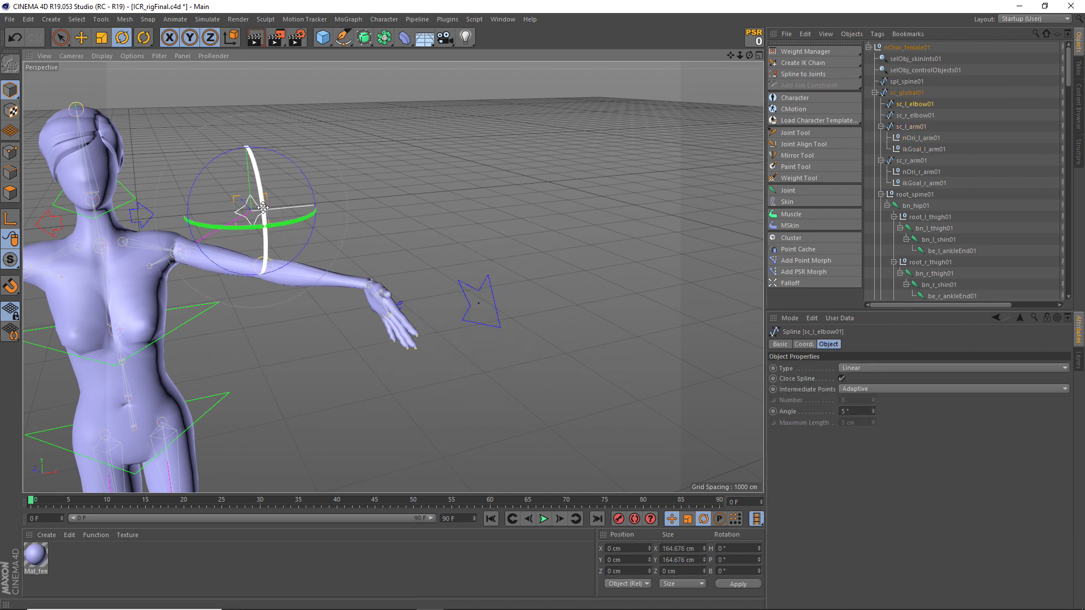
pyautogui.press('e')
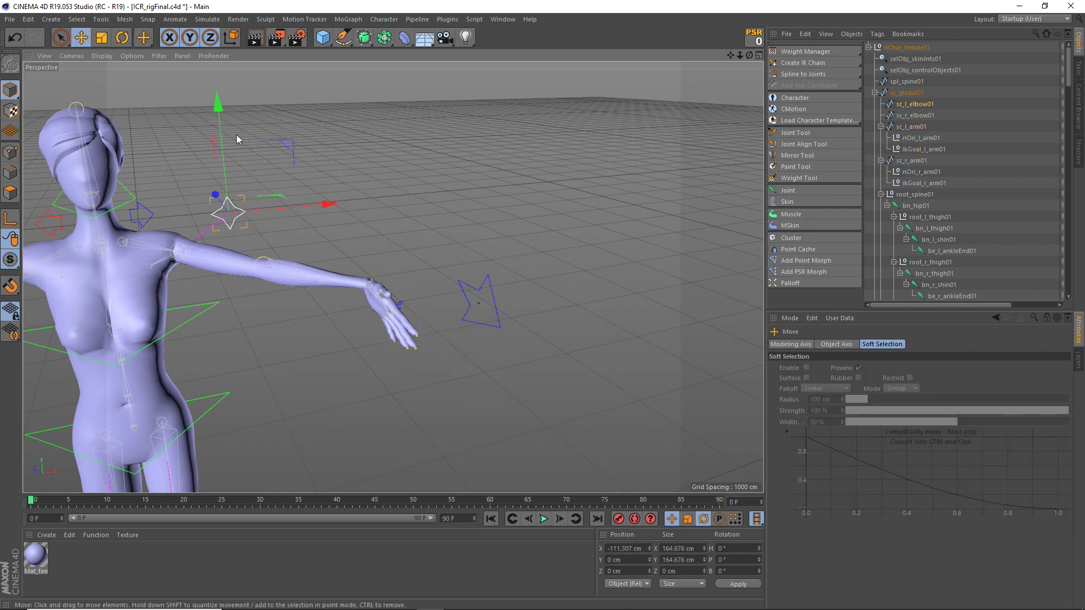
pyautogui.moveTo(225, 85); pyautogui.dragTo(226, 89)
pyautogui.hotkey('ctrl', 'z')
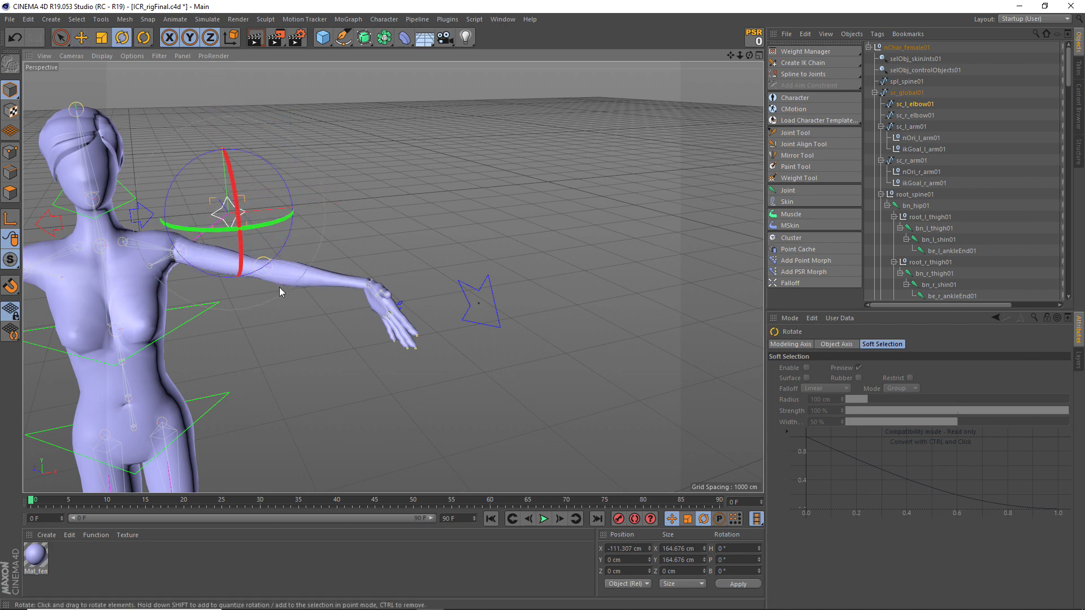
pyautogui.moveTo(279, 287)
pyautogui.keyDown('alt'); pyautogui.mouseDown()
pyautogui.moveTo(137, 333)
pyautogui.moveTo(79, 282)
pyautogui.moveTo(70, 293)
pyautogui.moveTo(166, 322)
pyautogui.moveTo(392, 279)
pyautogui.moveTo(323, 298)
pyautogui.moveTo(357, 302)
pyautogui.mouseUp(); pyautogui.keyUp('alt')
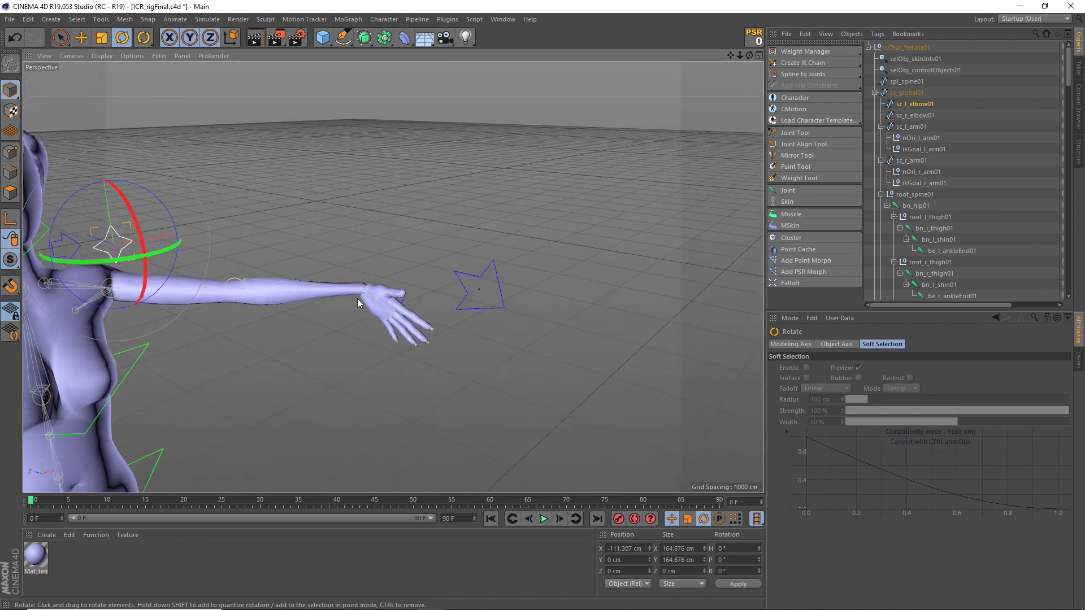
# Rotate sc_l_arm01 to H -67.331°, P -85.578°, B 5.059° and move closer to the bent arm
pyautogui.click(480, 311)
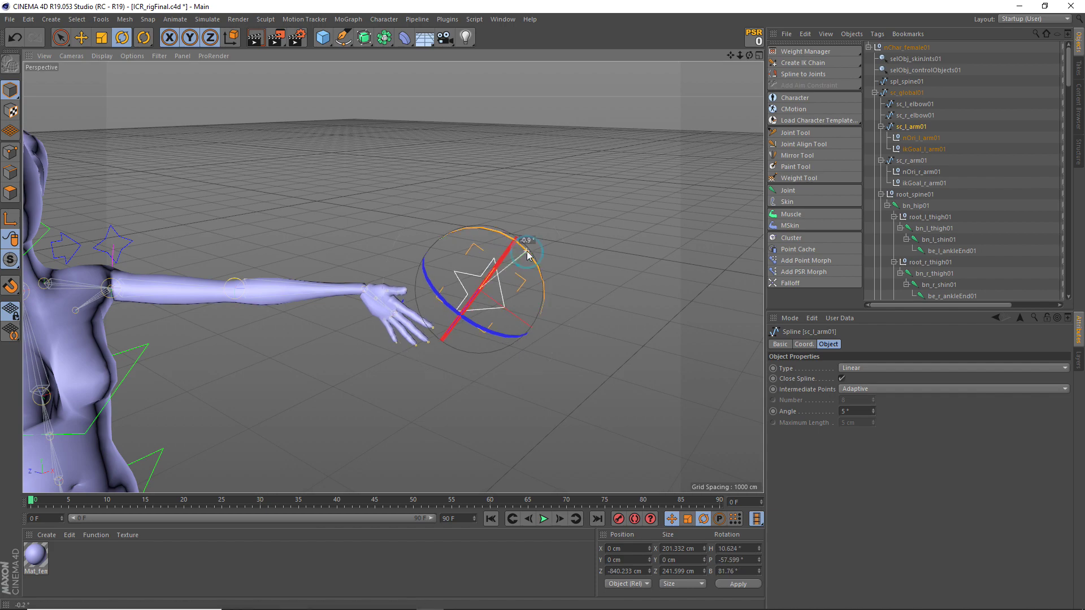
pyautogui.moveTo(526, 254)
pyautogui.mouseDown()
pyautogui.moveTo(508, 237)
pyautogui.moveTo(416, 271)
pyautogui.mouseUp()
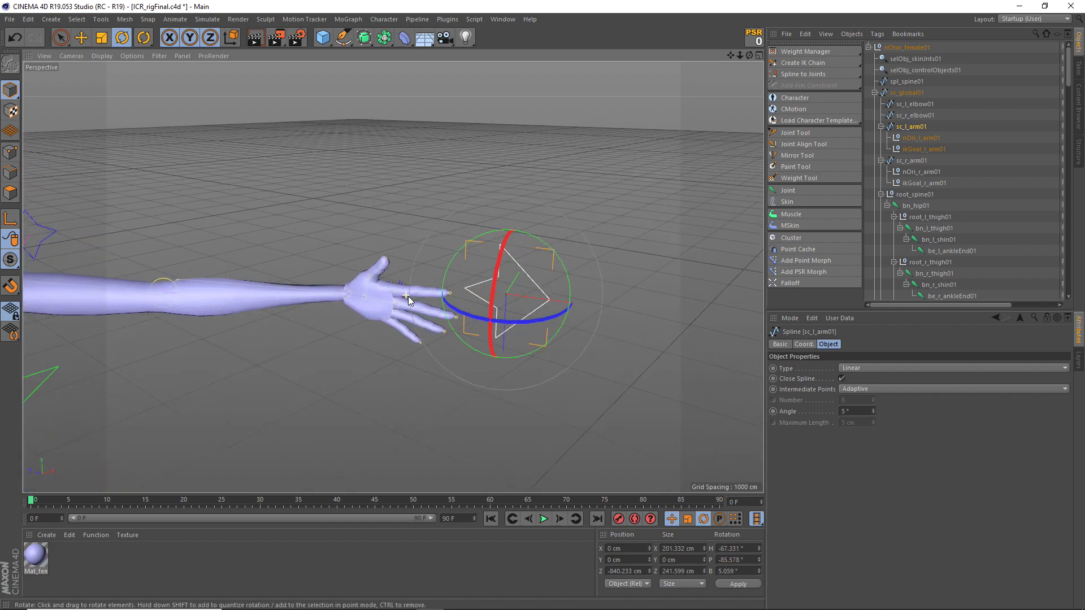
pyautogui.moveTo(484, 305)
pyautogui.keyDown('alt'); pyautogui.mouseDown()
pyautogui.moveTo(283, 360)
pyautogui.moveTo(265, 337)
pyautogui.moveTo(427, 293)
pyautogui.mouseUp(); pyautogui.keyUp('alt')
pyautogui.keyDown('alt'); pyautogui.moveTo(405, 360); pyautogui.dragTo(425, 304); pyautogui.keyUp('alt')
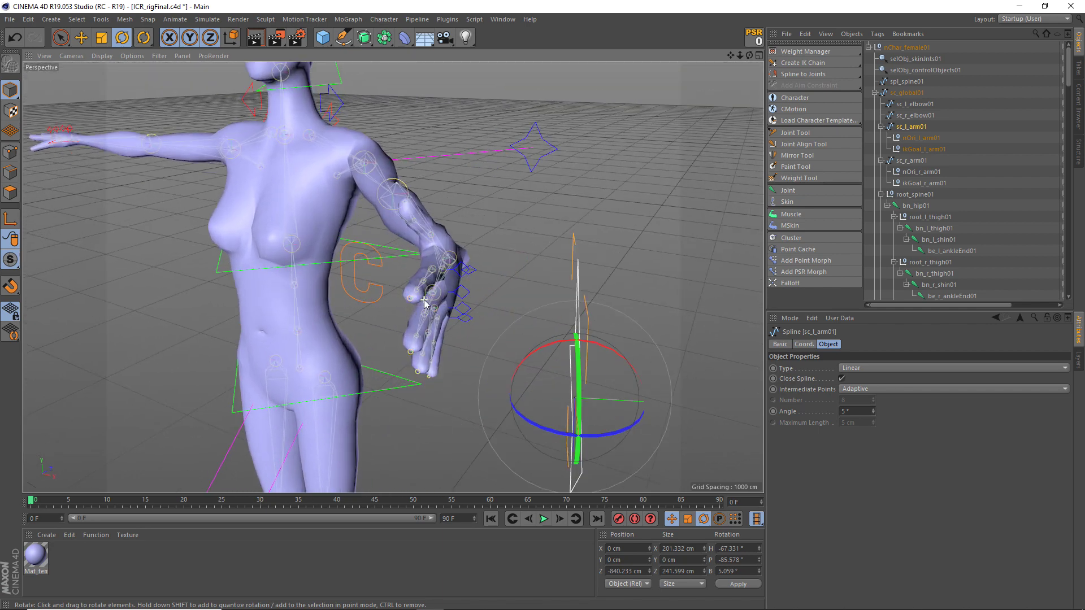
# Select sc_l_mid01 and adjust the left hand's Mid curl value
pyautogui.click(465, 292)
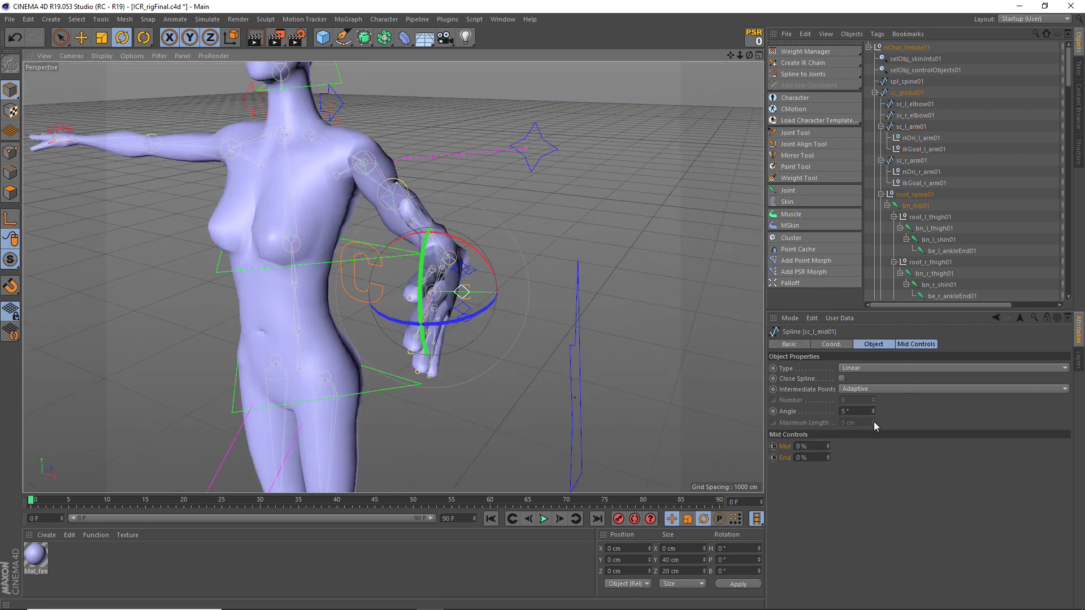
pyautogui.moveTo(828, 449); pyautogui.dragTo(828, 451)
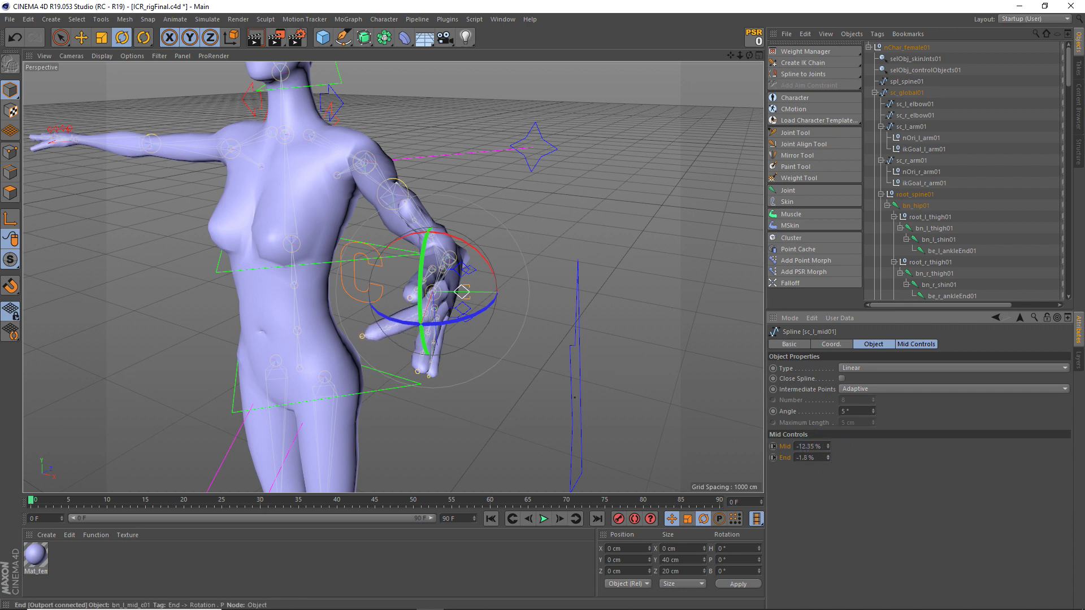
pyautogui.click(538, 306)
pyautogui.moveTo(532, 293)
pyautogui.keyDown('alt'); pyautogui.mouseDown()
pyautogui.moveTo(619, 249)
pyautogui.moveTo(736, 257)
pyautogui.moveTo(485, 286)
pyautogui.moveTo(496, 216)
pyautogui.moveTo(428, 235)
pyautogui.moveTo(497, 215)
pyautogui.moveTo(403, 328)
pyautogui.moveTo(374, 314)
pyautogui.moveTo(467, 288)
pyautogui.moveTo(607, 278)
pyautogui.moveTo(602, 253)
pyautogui.moveTo(503, 271)
pyautogui.moveTo(556, 307)
pyautogui.mouseUp(); pyautogui.keyUp('alt')
# Inspect the hand joint bn_l_hand01, then undo until sc_l_arm01 is back at 0° rotation
pyautogui.click(405, 232)
pyautogui.click(515, 157)
pyautogui.scroll(-5, 462, 240)
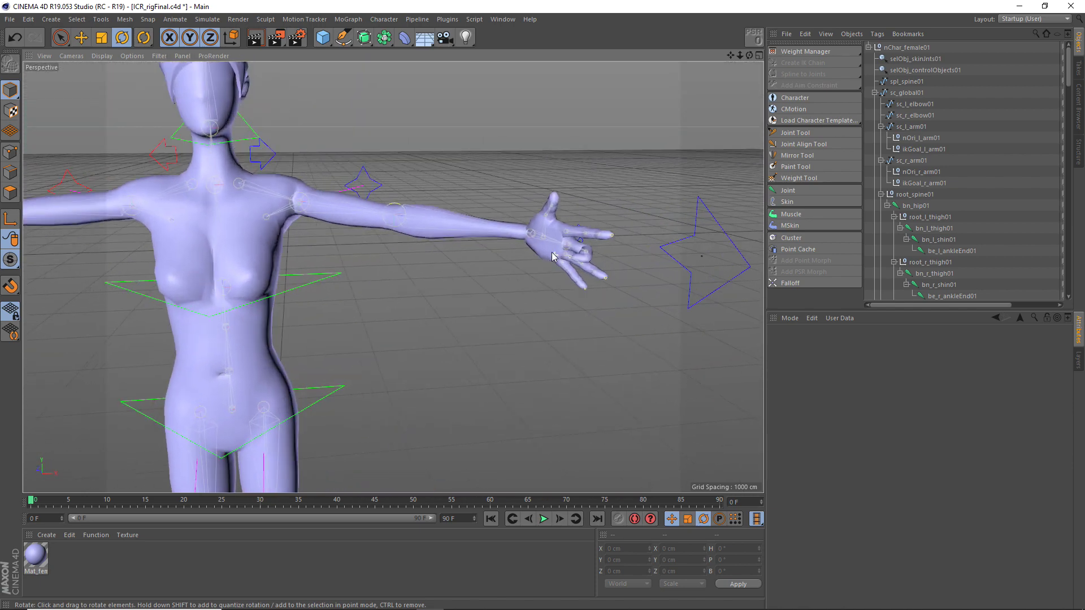
pyautogui.scroll(2, 582, 248)
pyautogui.scroll(3, 593, 243)
pyautogui.scroll(3, 615, 235)
pyautogui.scroll(-5, 615, 234)
pyautogui.click(556, 307)
pyautogui.hotkey('ctrl', 'z')
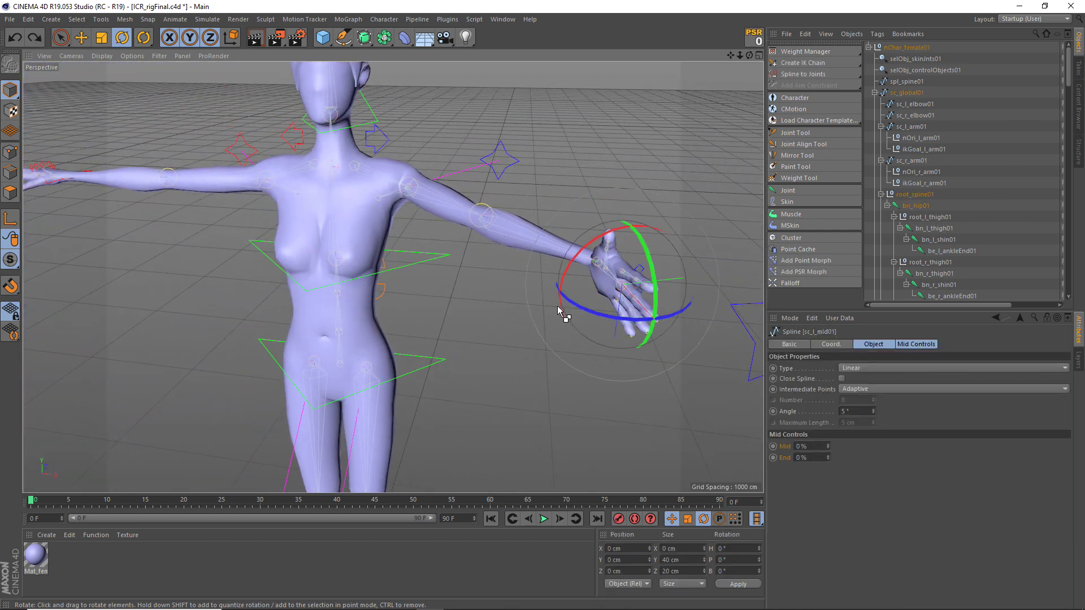
pyautogui.hotkey('ctrl', 'z')
pyautogui.hotkey('ctrl', 'z')
pyautogui.hotkey('ctrl', 'z')
pyautogui.hotkey('ctrl', 'z')
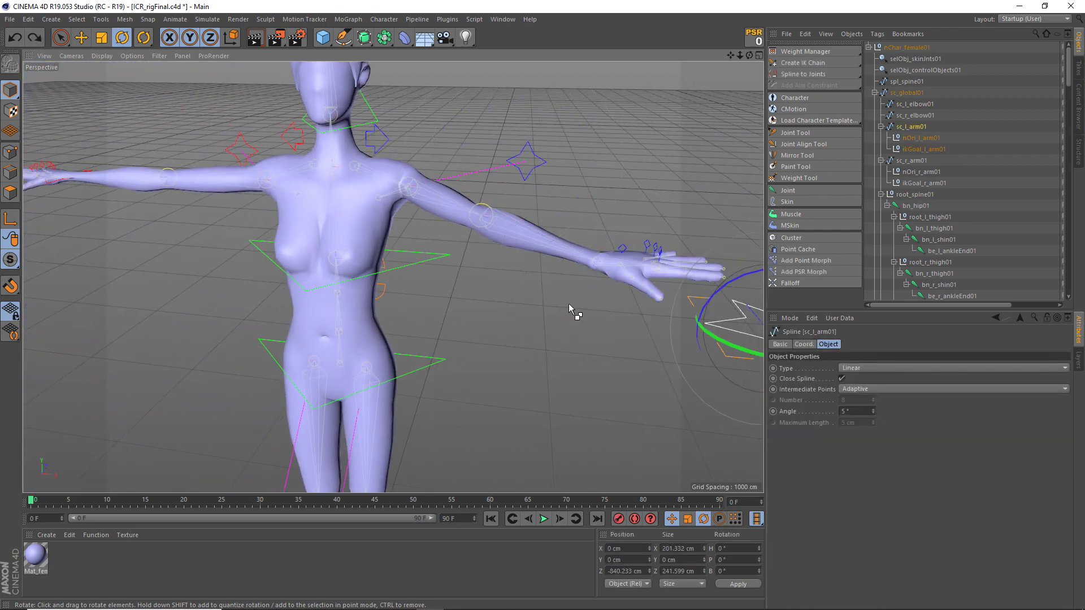
pyautogui.hotkey('ctrl', 'z')
# Rotate the head control sc_head01 to turn the head, then deselect it facing forward
pyautogui.scroll(-3, 525, 279)
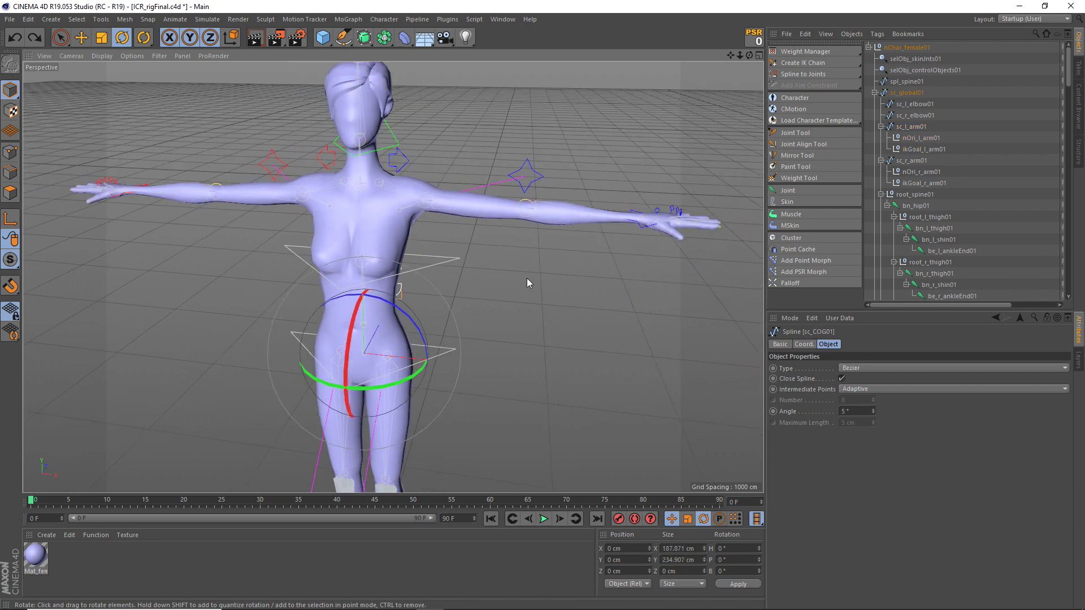
pyautogui.keyDown('alt'); pyautogui.moveTo(476, 282); pyautogui.dragTo(449, 217); pyautogui.keyUp('alt')
pyautogui.scroll(3, 429, 198)
pyautogui.scroll(3, 446, 248)
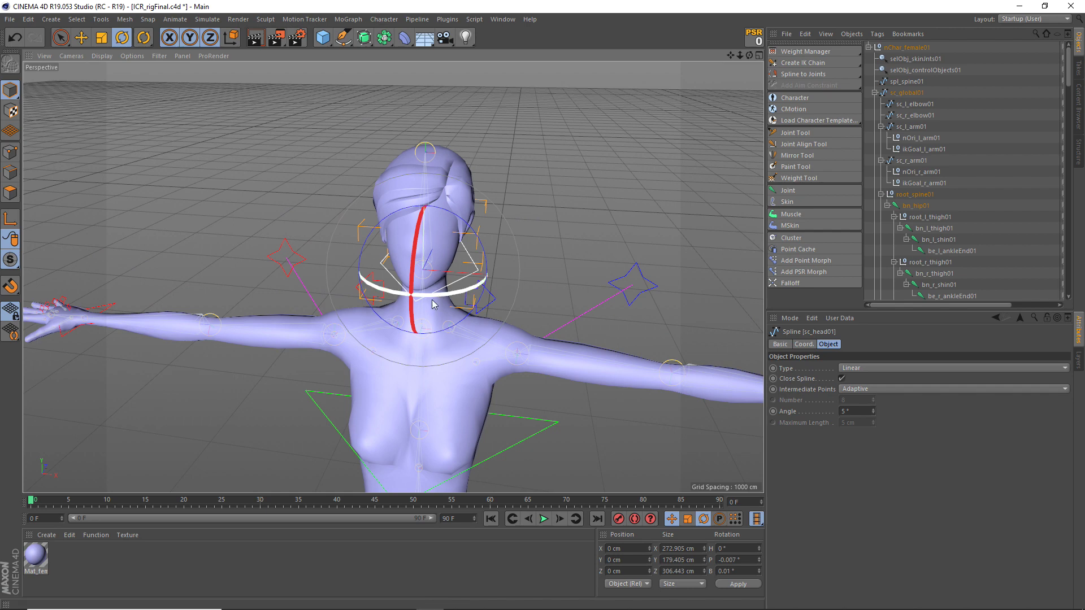
pyautogui.moveTo(433, 298)
pyautogui.mouseDown()
pyautogui.moveTo(380, 296)
pyautogui.moveTo(478, 290)
pyautogui.moveTo(463, 256)
pyautogui.moveTo(483, 266)
pyautogui.mouseUp()
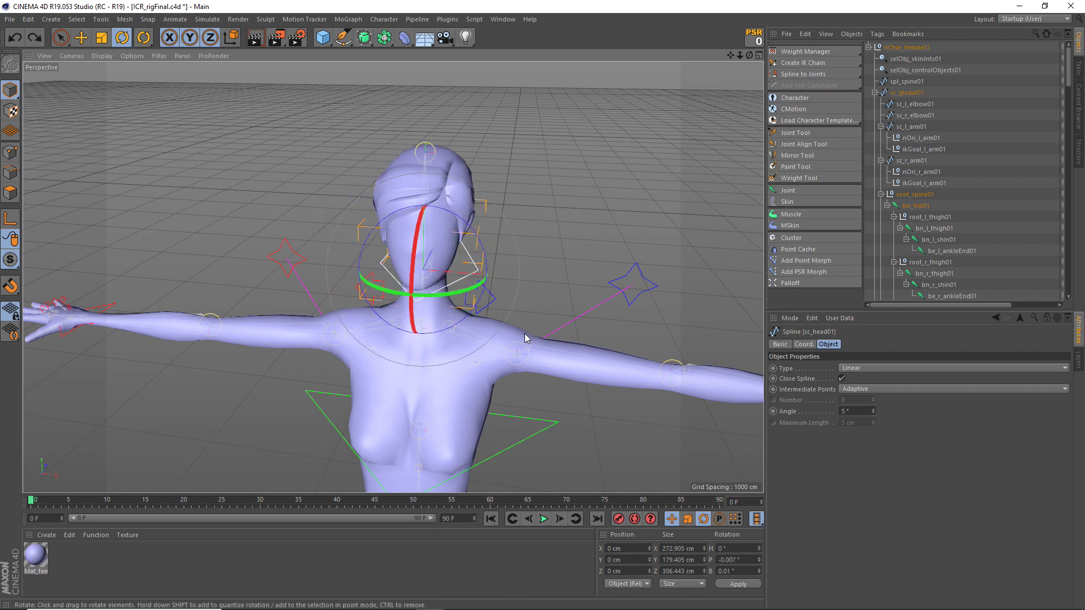
pyautogui.click(561, 271)
pyautogui.scroll(-3, 543, 304)
# Move the left hand control sc_l_arm01 down and to the left
pyautogui.scroll(-3, 520, 183)
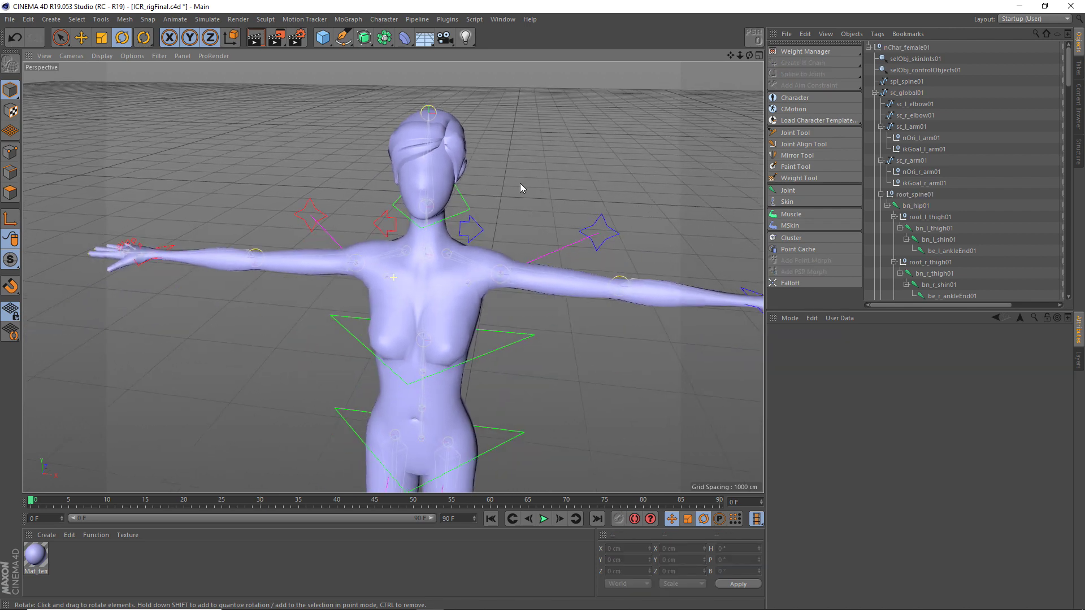
pyautogui.scroll(-3, 520, 183)
pyautogui.click(667, 292)
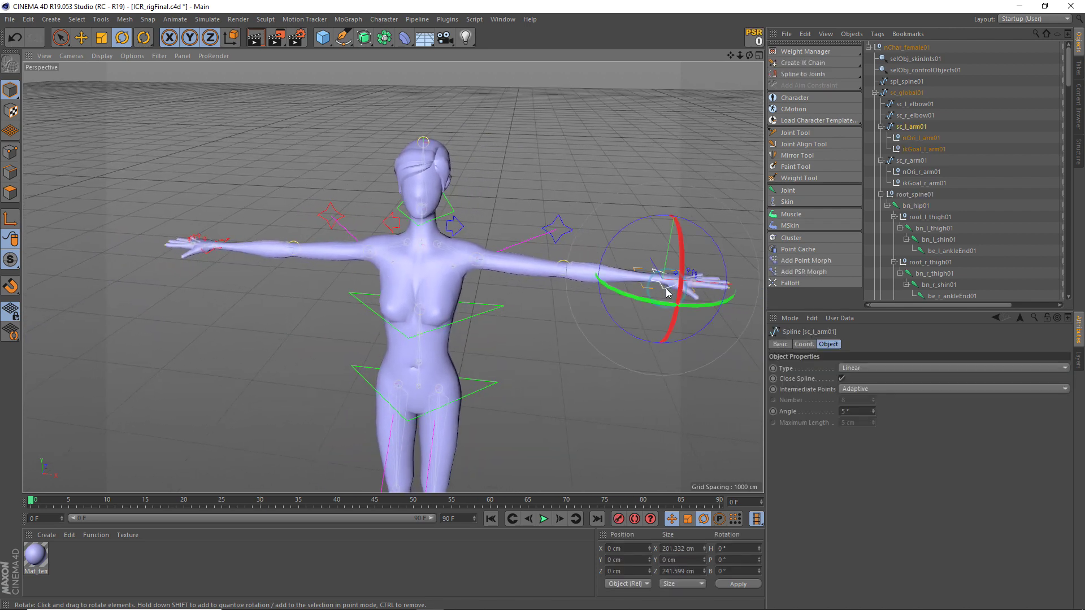
pyautogui.press('e')
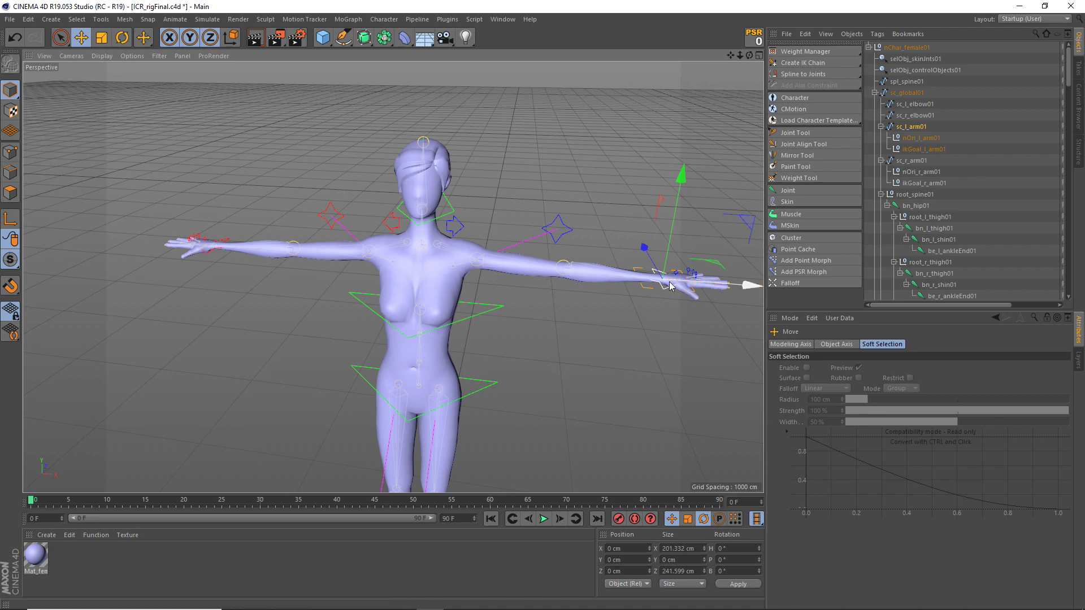
pyautogui.moveTo(708, 261); pyautogui.dragTo(548, 300)
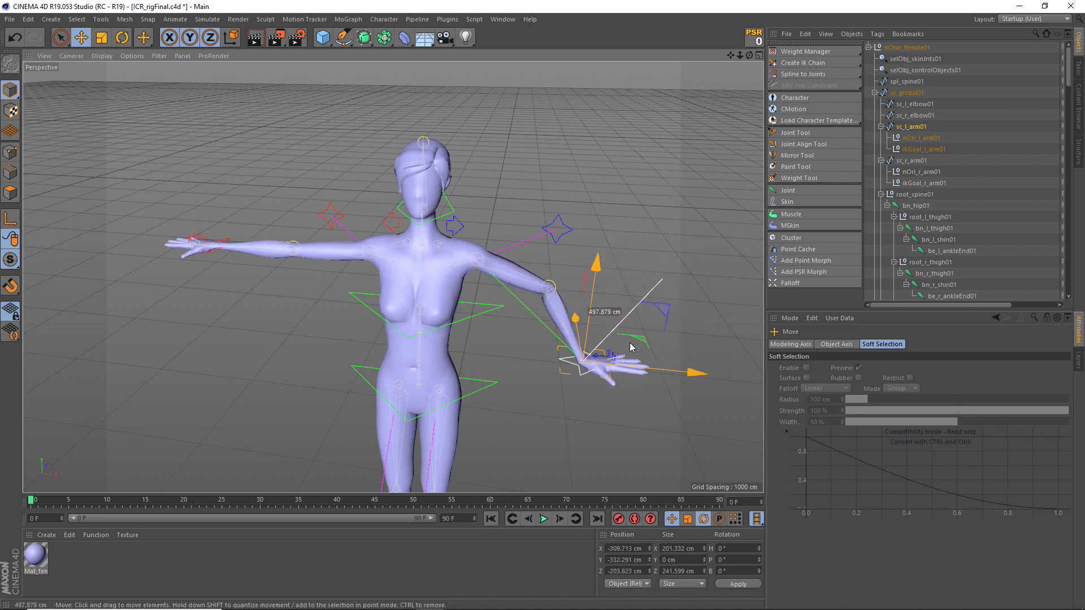
# Rotate the left shoulder control sc_l_shld01, checking it from side and front views
pyautogui.click(455, 227)
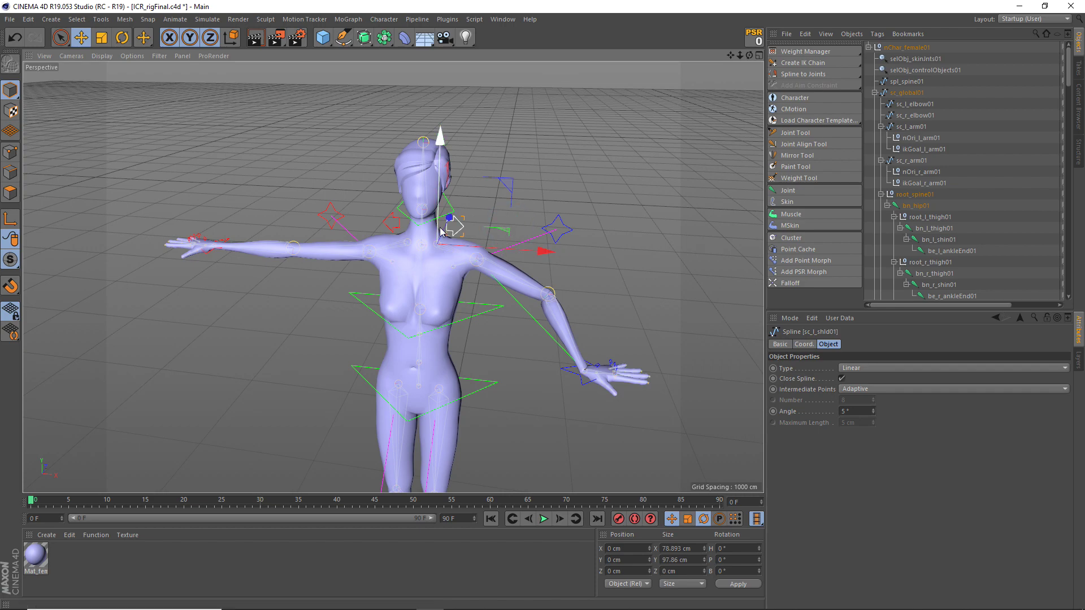
pyautogui.keyDown('alt'); pyautogui.moveTo(440, 229); pyautogui.dragTo(284, 287); pyautogui.keyUp('alt')
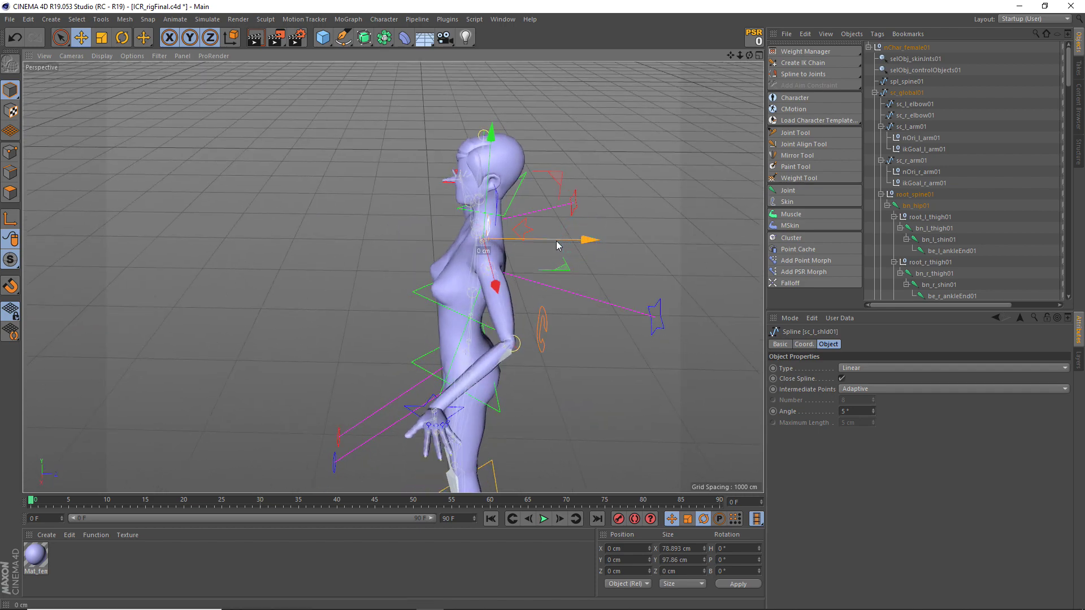
pyautogui.moveTo(557, 252)
pyautogui.keyDown('alt'); pyautogui.mouseDown()
pyautogui.moveTo(579, 305)
pyautogui.moveTo(646, 276)
pyautogui.mouseUp(); pyautogui.keyUp('alt')
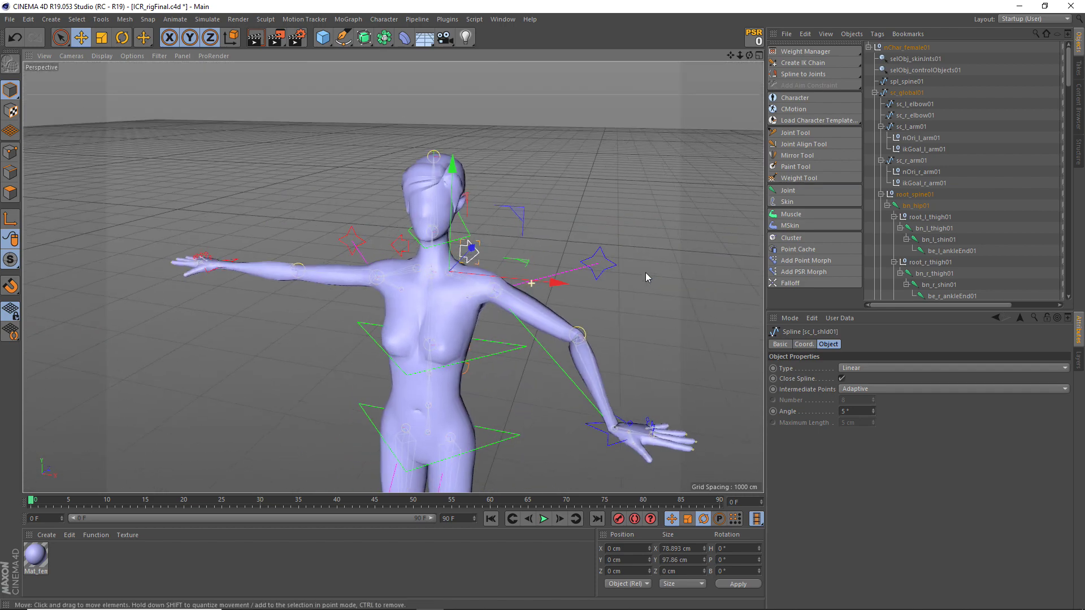
pyautogui.click(568, 239)
pyautogui.click(470, 253)
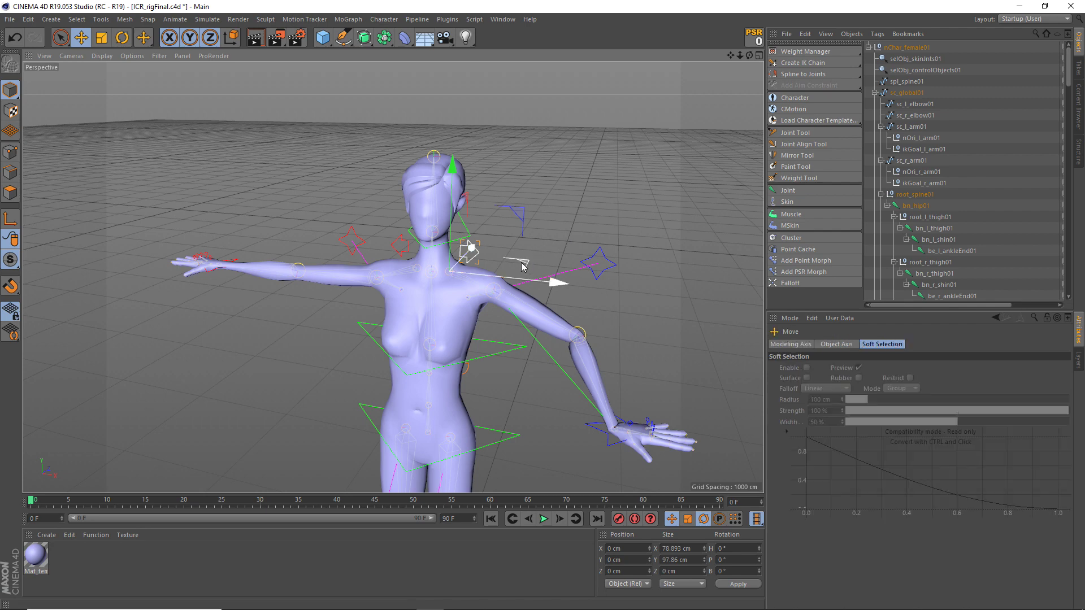
pyautogui.press('r')
pyautogui.moveTo(511, 289); pyautogui.dragTo(469, 292)
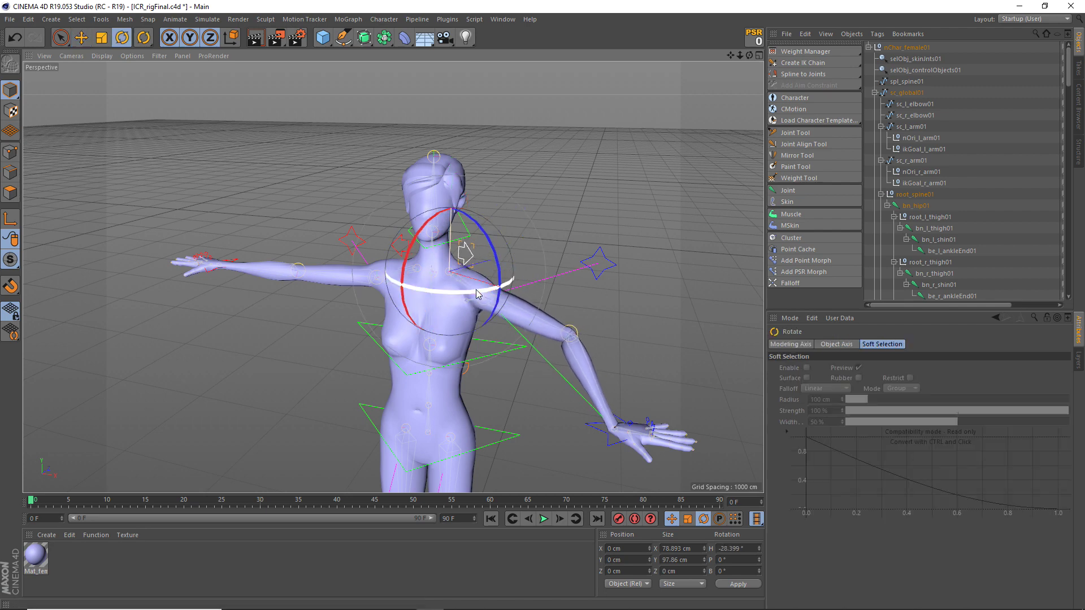
pyautogui.keyDown('alt'); pyautogui.moveTo(554, 299); pyautogui.dragTo(586, 305); pyautogui.keyUp('alt')
# Move the left hand further down-left and rotate the shoulder back partway
pyautogui.click(607, 418)
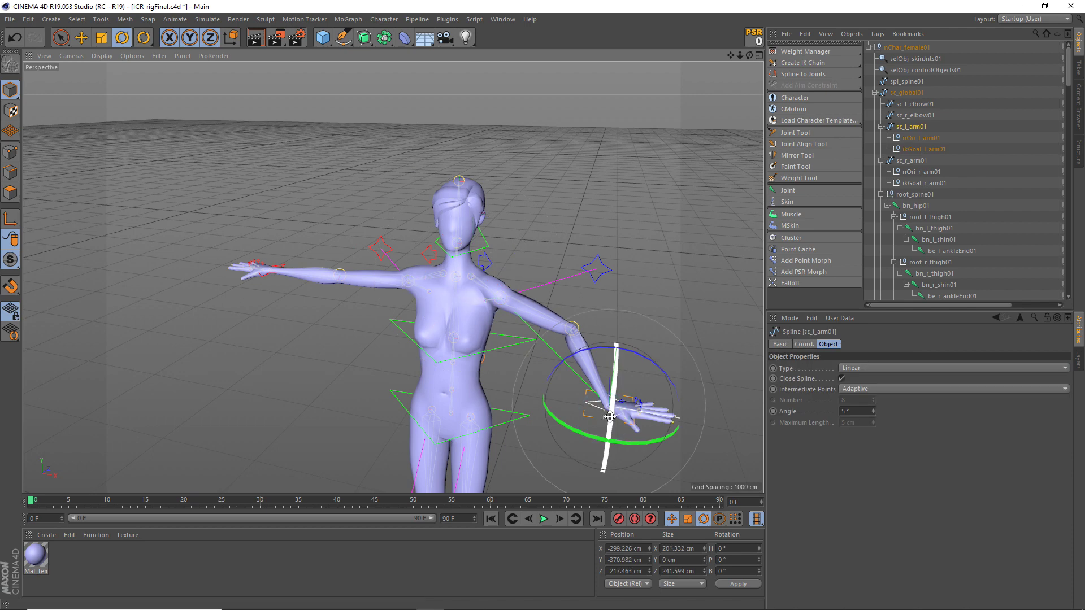
pyautogui.press('e')
pyautogui.moveTo(666, 389); pyautogui.dragTo(551, 418)
pyautogui.keyDown('alt'); pyautogui.moveTo(593, 322); pyautogui.dragTo(481, 248); pyautogui.keyUp('alt')
pyautogui.click(464, 237)
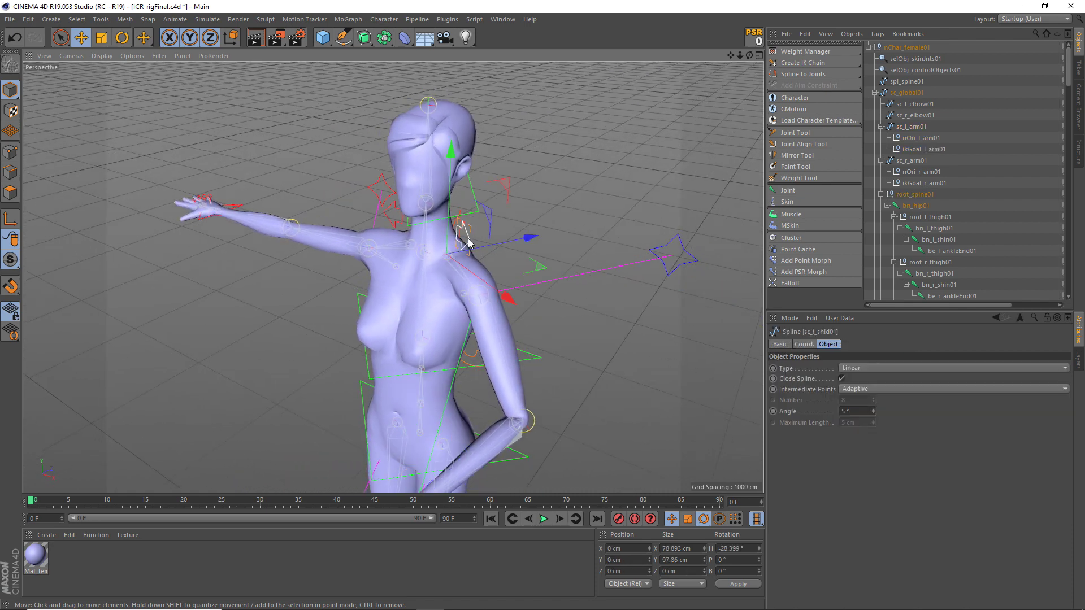
pyautogui.press('r')
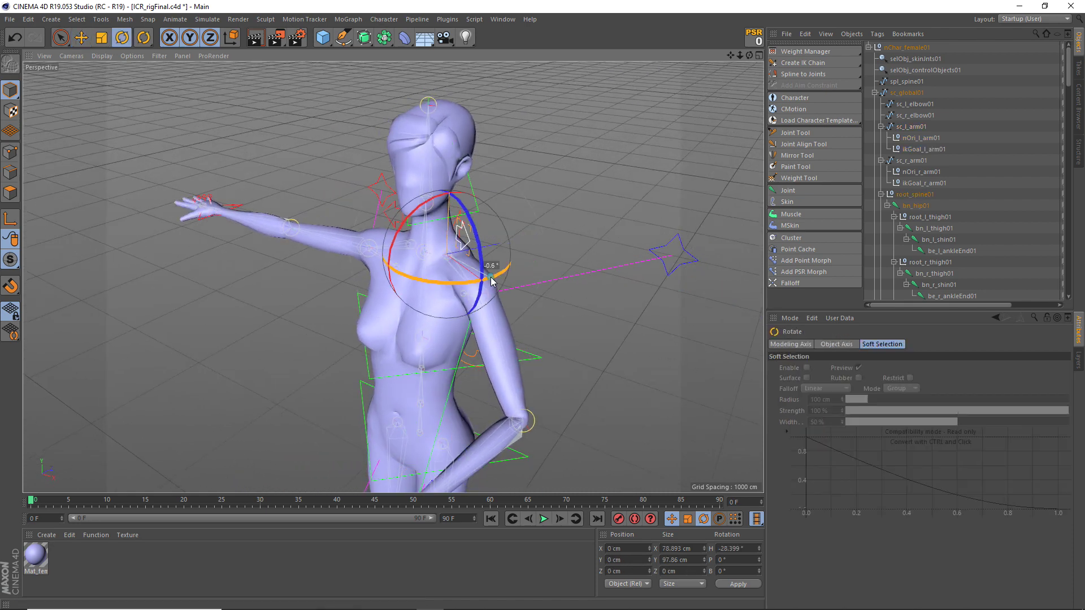
pyautogui.moveTo(506, 271)
pyautogui.mouseDown()
pyautogui.moveTo(523, 284)
pyautogui.moveTo(536, 276)
pyautogui.moveTo(501, 291)
pyautogui.moveTo(548, 262)
pyautogui.moveTo(597, 260)
pyautogui.moveTo(589, 268)
pyautogui.mouseUp()
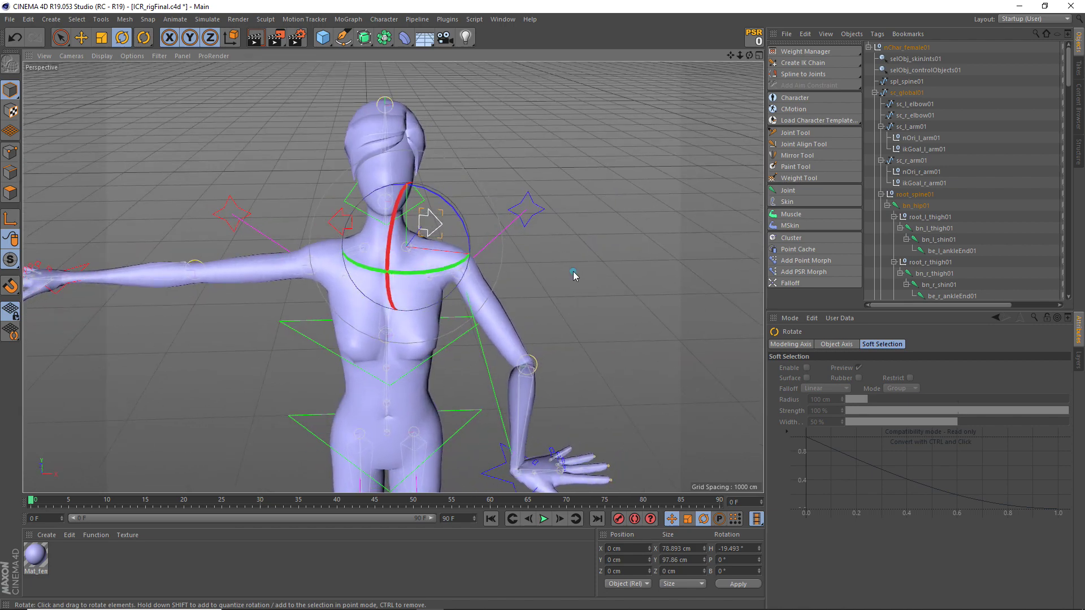
# Undo the arm edits until the left arm is outstretched horizontally again
pyautogui.keyDown('alt'); pyautogui.moveTo(591, 265); pyautogui.dragTo(553, 290, button='right'); pyautogui.keyUp('alt')
pyautogui.hotkey('ctrl', 'z')
pyautogui.hotkey('ctrl', 'z')
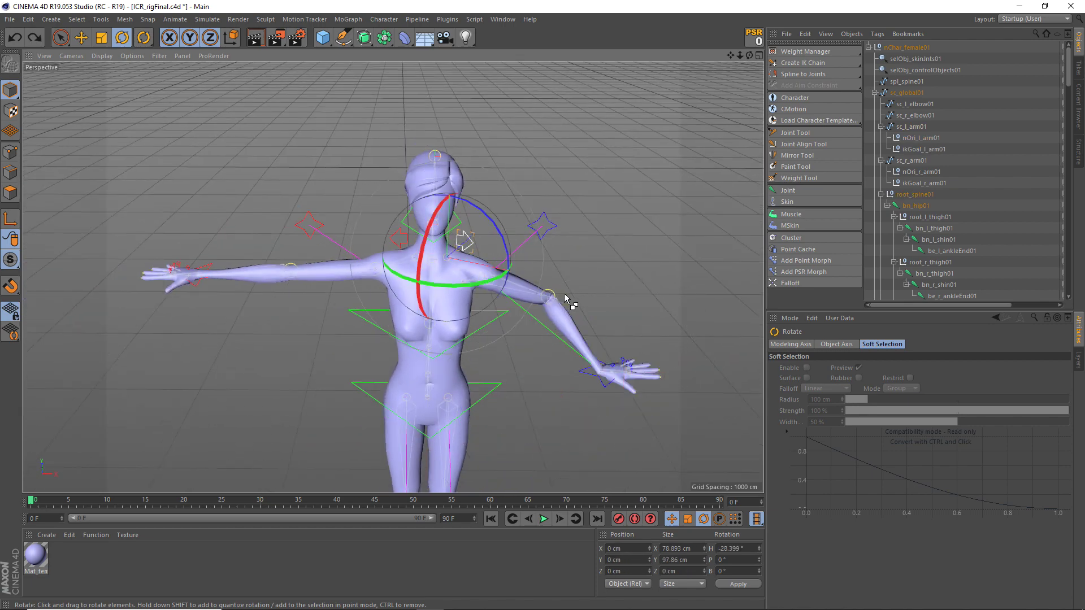
pyautogui.hotkey('ctrl', 'z')
pyautogui.hotkey('ctrl', 'z')
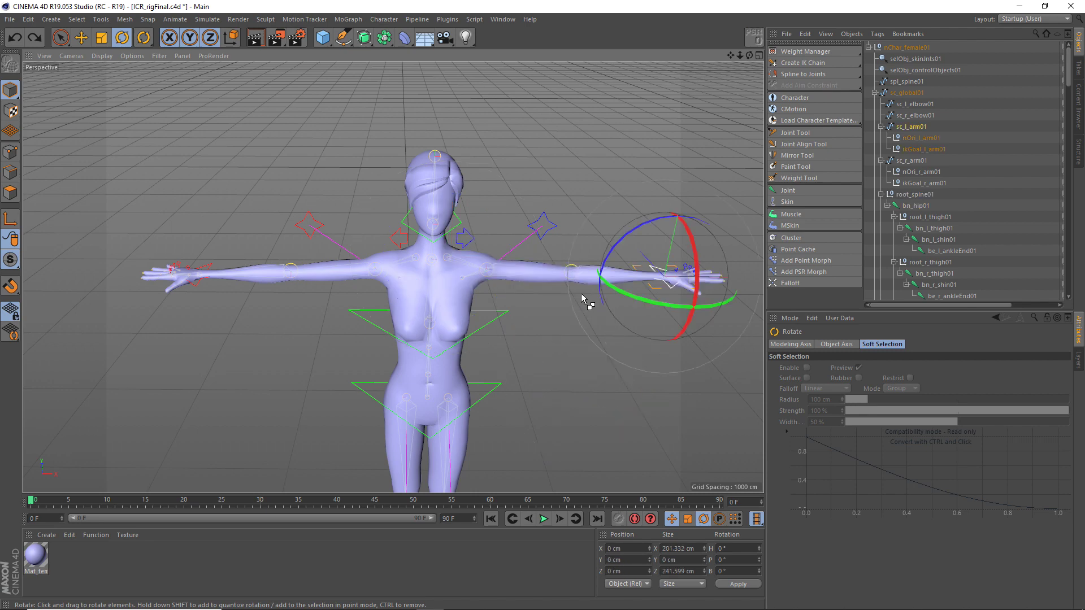
pyautogui.hotkey('ctrl', 'z')
pyautogui.scroll(2, 450, 202)
pyautogui.scroll(2, 431, 194)
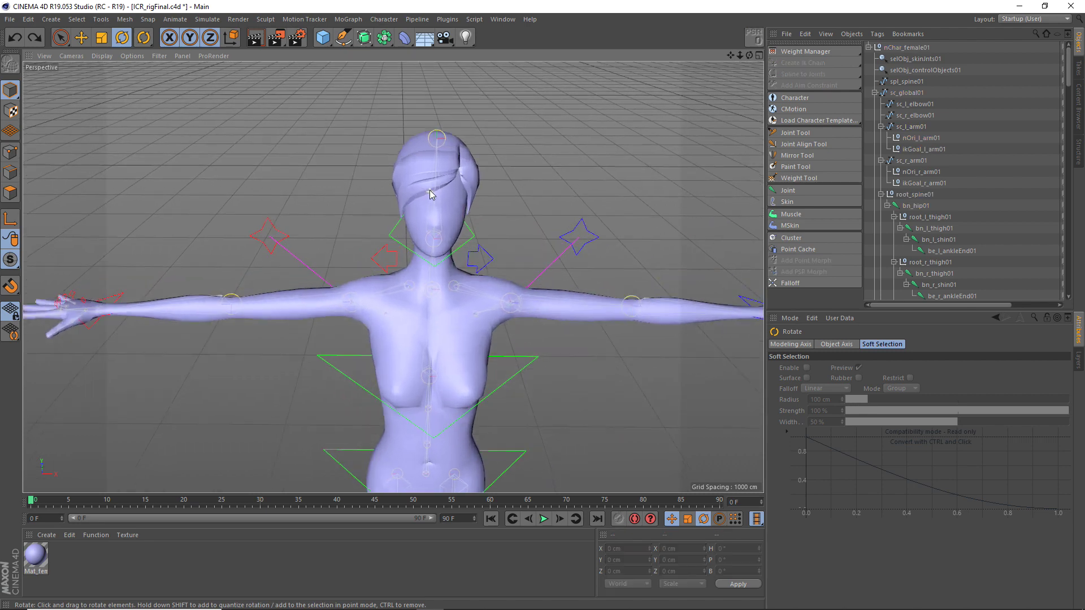
pyautogui.scroll(2, 429, 191)
pyautogui.scroll(2, 429, 193)
pyautogui.scroll(-1, 432, 198)
pyautogui.scroll(-1, 433, 197)
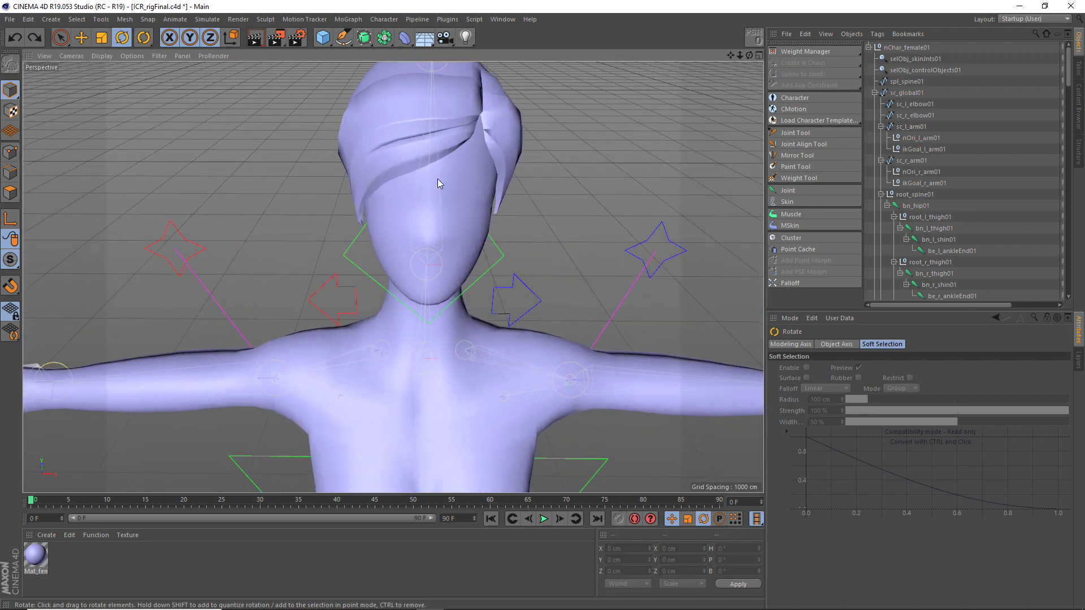
pyautogui.scroll(2, 477, 229)
pyautogui.moveTo(477, 229)
pyautogui.keyDown('alt'); pyautogui.mouseDown()
pyautogui.moveTo(444, 217)
pyautogui.moveTo(454, 206)
pyautogui.moveTo(464, 225)
pyautogui.mouseUp(); pyautogui.keyUp('alt')
pyautogui.scroll(2, 478, 235)
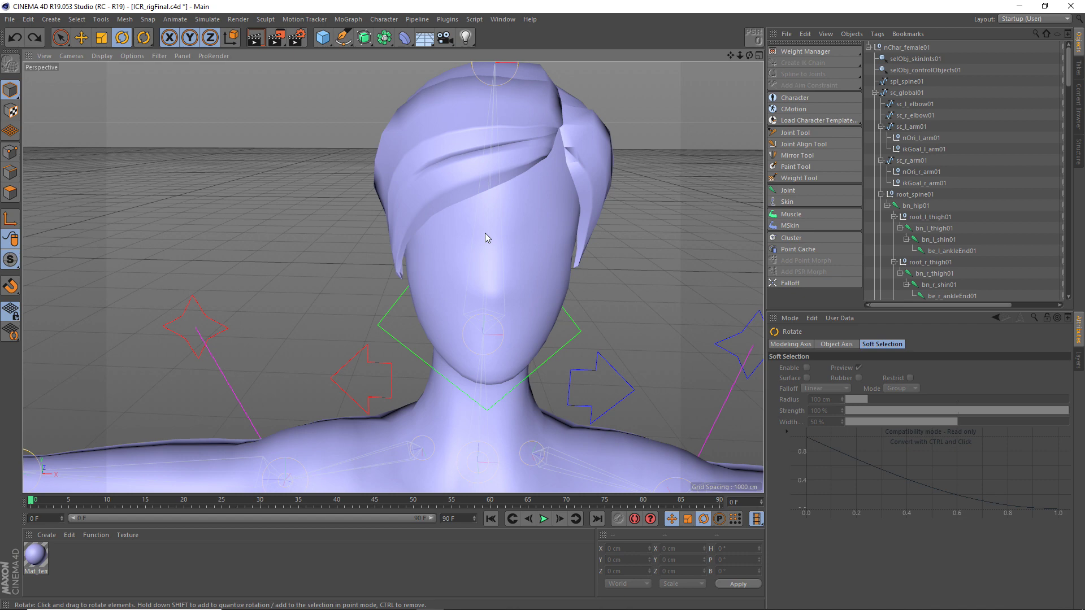
pyautogui.scroll(-2, 485, 233)
pyautogui.scroll(-2, 474, 230)
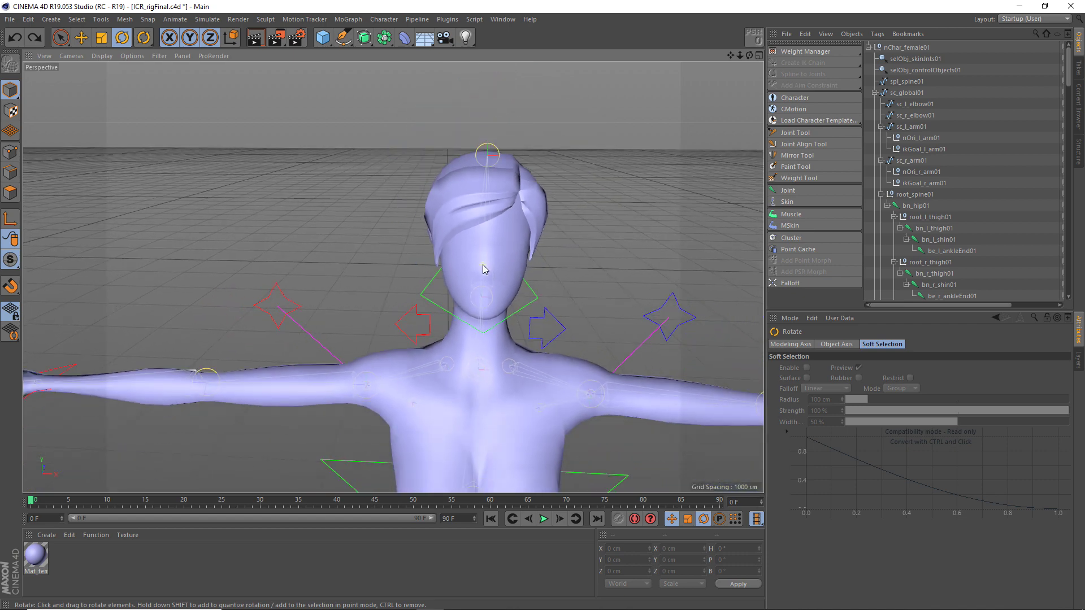
pyautogui.scroll(-2, 483, 264)
pyautogui.moveTo(496, 308)
pyautogui.keyDown('alt'); pyautogui.mouseDown()
pyautogui.moveTo(452, 312)
pyautogui.moveTo(482, 311)
pyautogui.mouseUp(); pyautogui.keyUp('alt')
pyautogui.scroll(-2, 452, 312)
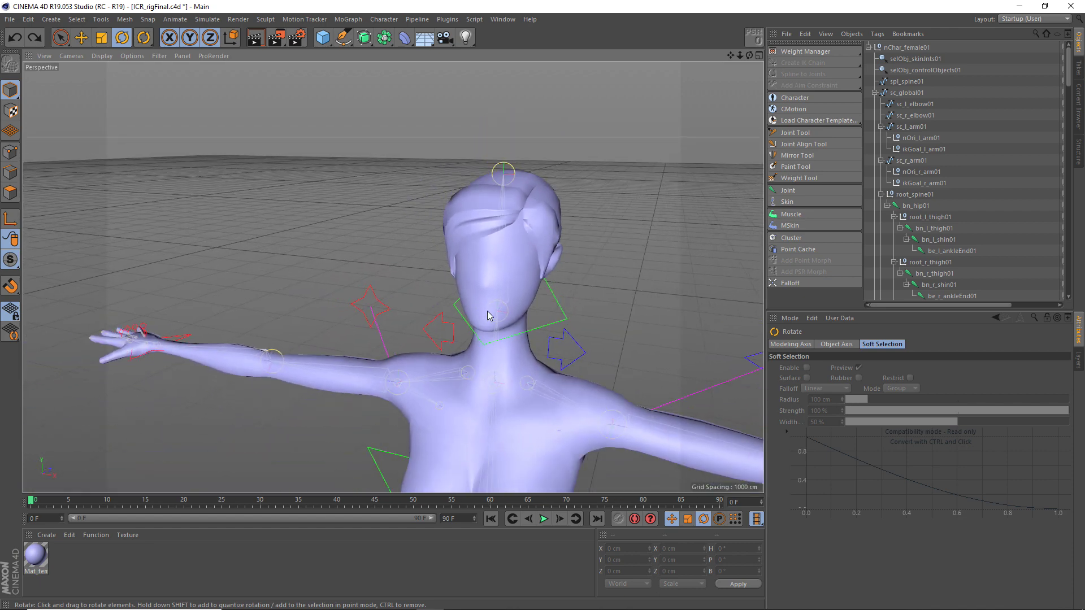
pyautogui.scroll(-2, 489, 314)
pyautogui.scroll(-1, 498, 273)
pyautogui.scroll(-2, 480, 248)
pyautogui.scroll(-2, 470, 233)
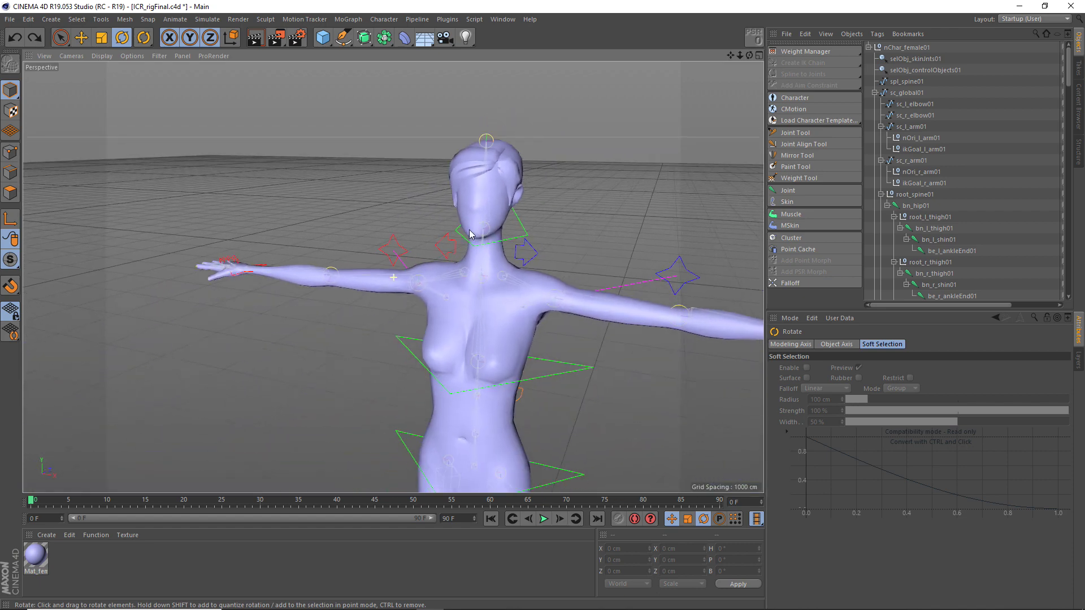
pyautogui.scroll(-2, 470, 234)
pyautogui.scroll(-2, 452, 243)
pyautogui.scroll(-2, 452, 226)
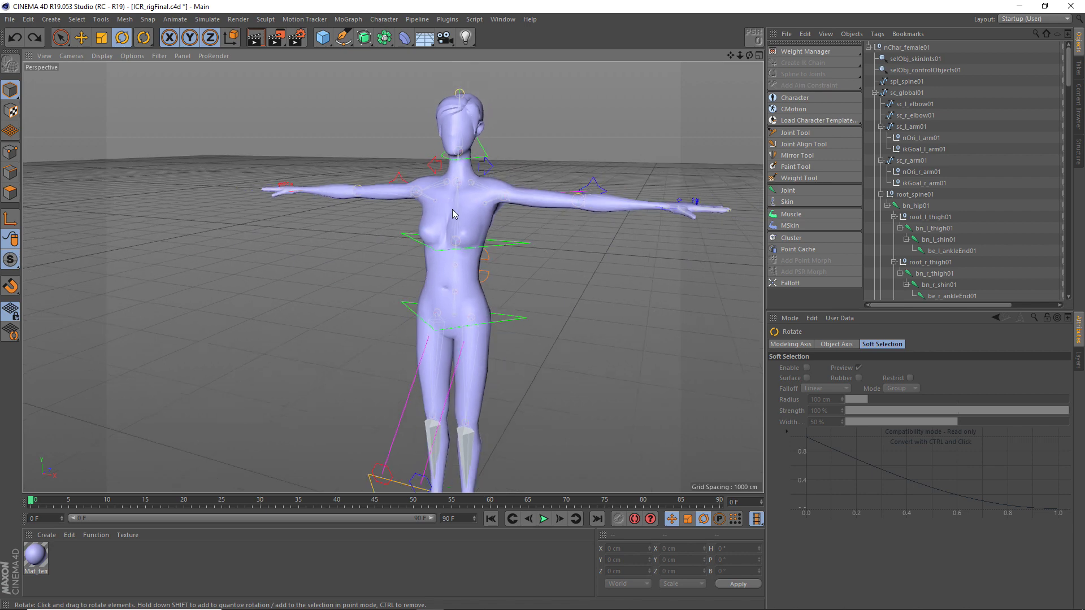
pyautogui.moveTo(457, 220)
pyautogui.keyDown('alt'); pyautogui.mouseDown()
pyautogui.moveTo(461, 196)
pyautogui.moveTo(464, 204)
pyautogui.mouseUp(); pyautogui.keyUp('alt')
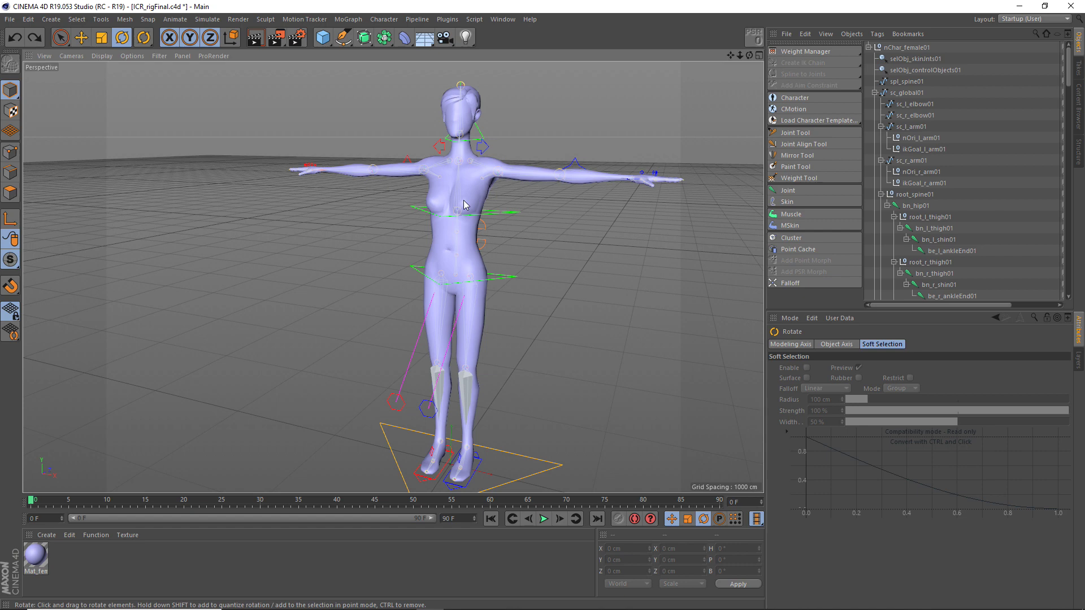
pyautogui.click(938, 239)
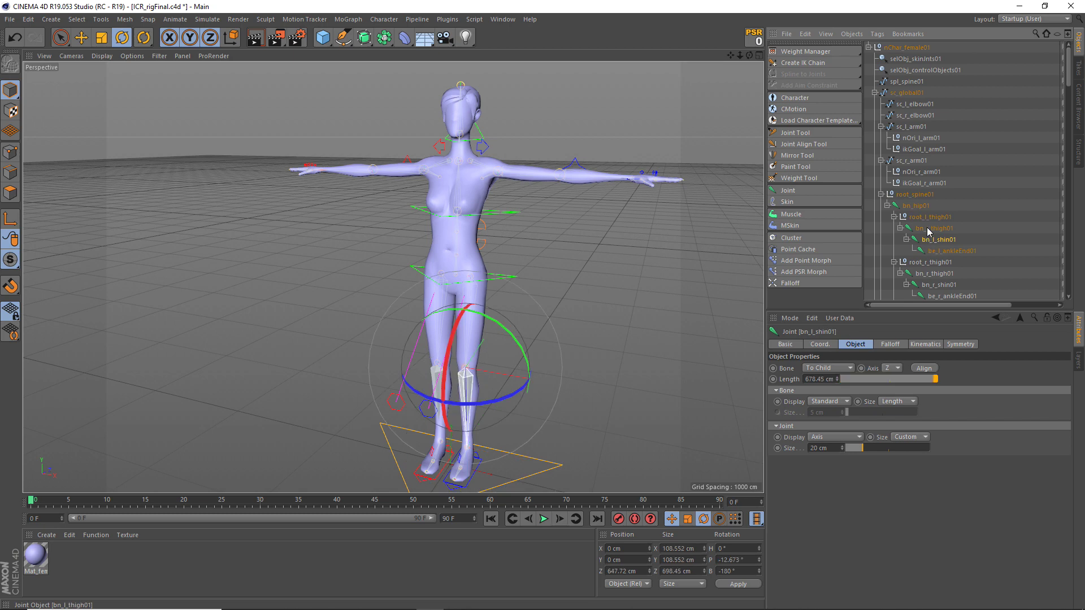
pyautogui.click(928, 229)
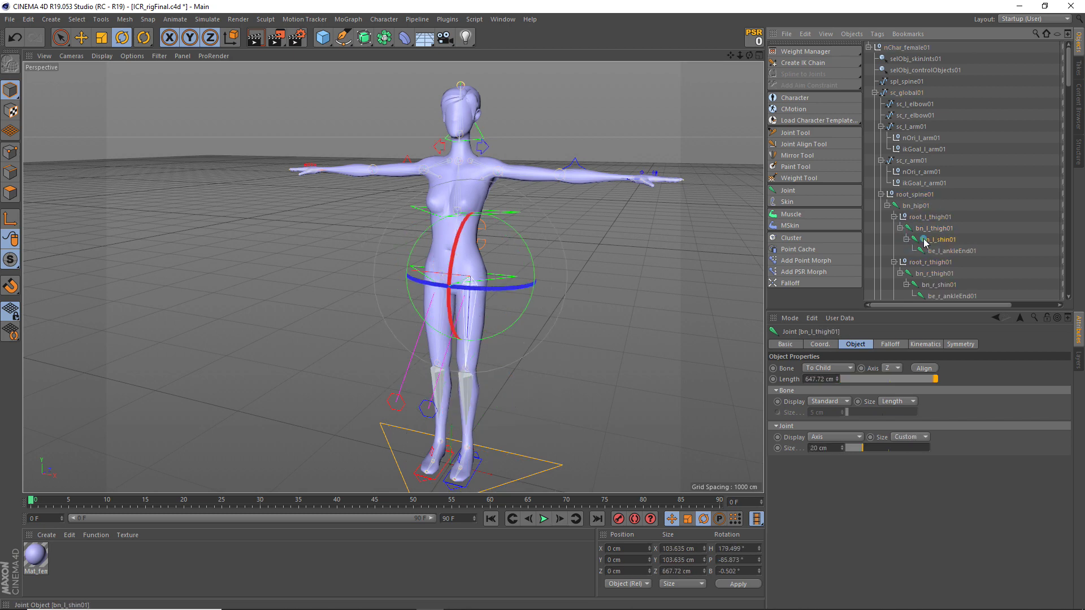
pyautogui.click(925, 241)
pyautogui.scroll(3, 480, 367)
pyautogui.scroll(3, 508, 378)
pyautogui.scroll(3, 480, 373)
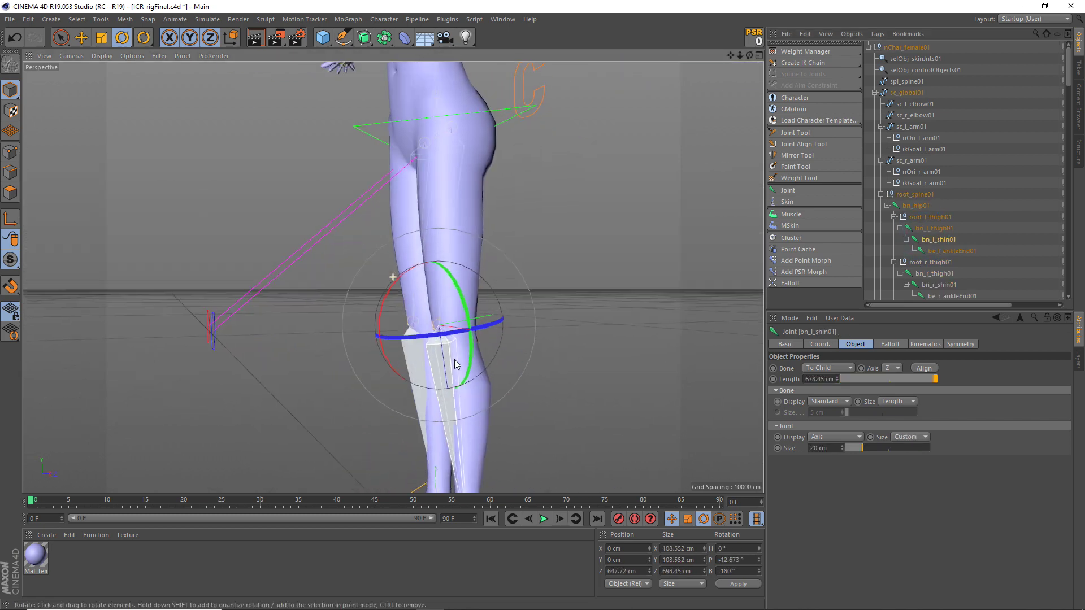
pyautogui.scroll(-2, 454, 364)
pyautogui.scroll(-2, 442, 371)
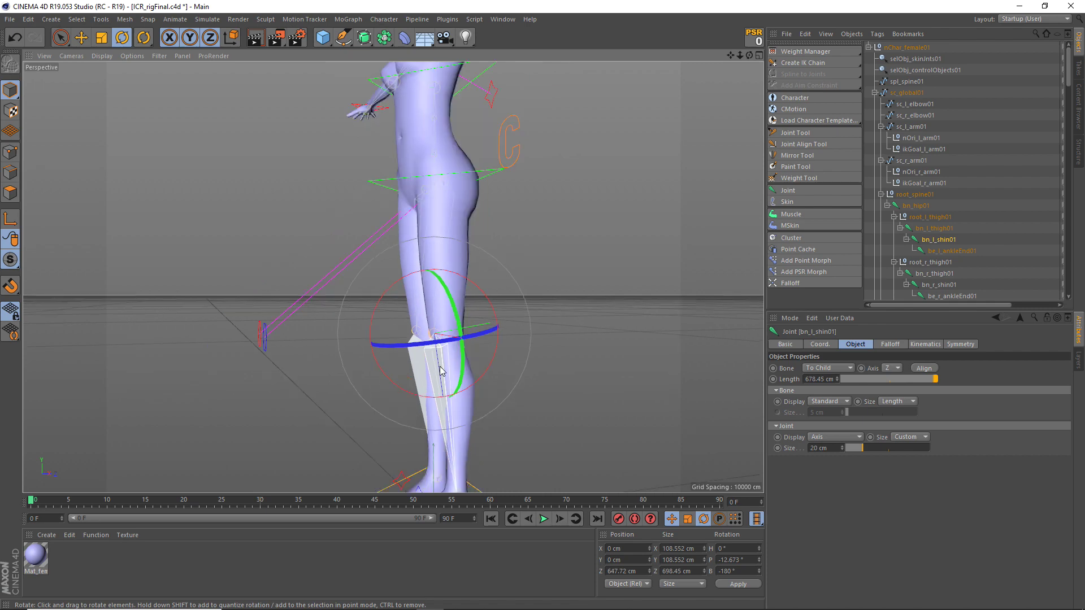
pyautogui.scroll(-3, 441, 371)
pyautogui.keyDown('alt'); pyautogui.moveTo(442, 372); pyautogui.dragTo(474, 405); pyautogui.keyUp('alt')
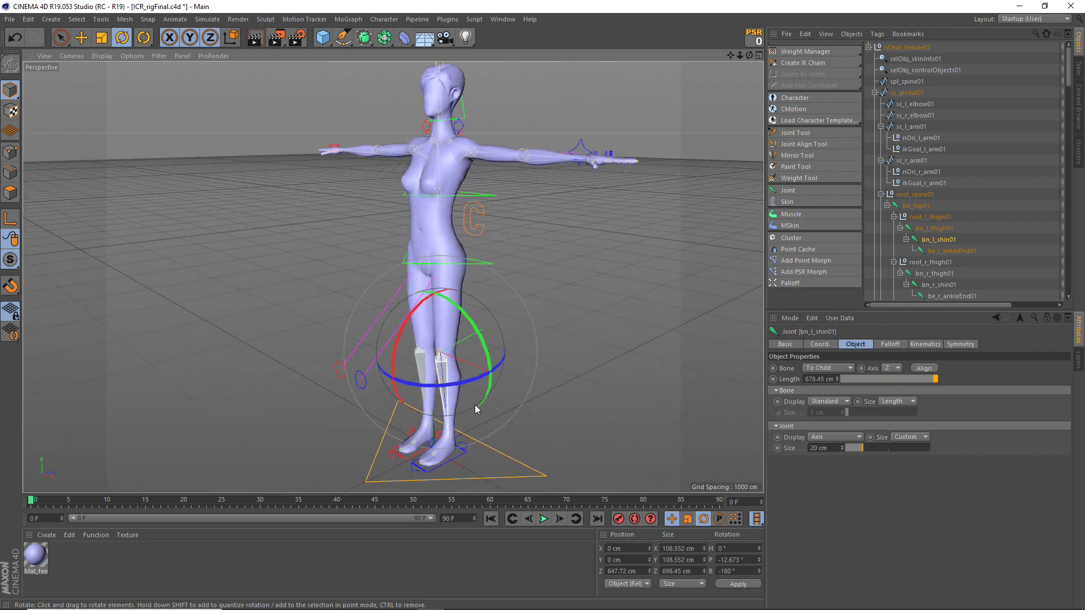
pyautogui.keyDown('alt'); pyautogui.moveTo(480, 361); pyautogui.dragTo(506, 173); pyautogui.keyUp('alt')
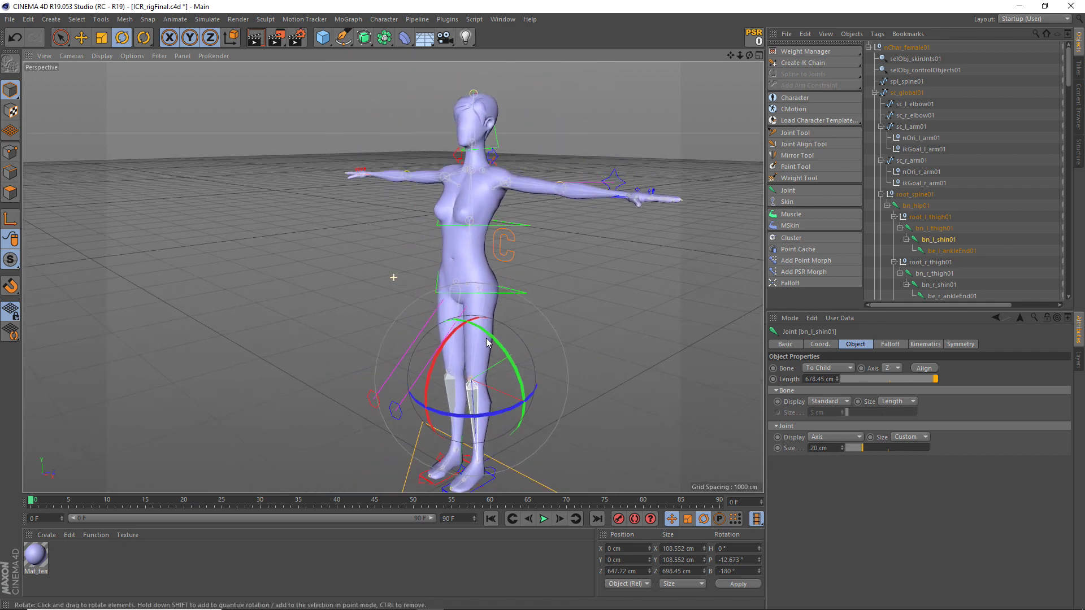
pyautogui.scroll(2, 484, 114)
pyautogui.scroll(3, 486, 116)
pyautogui.click(499, 130)
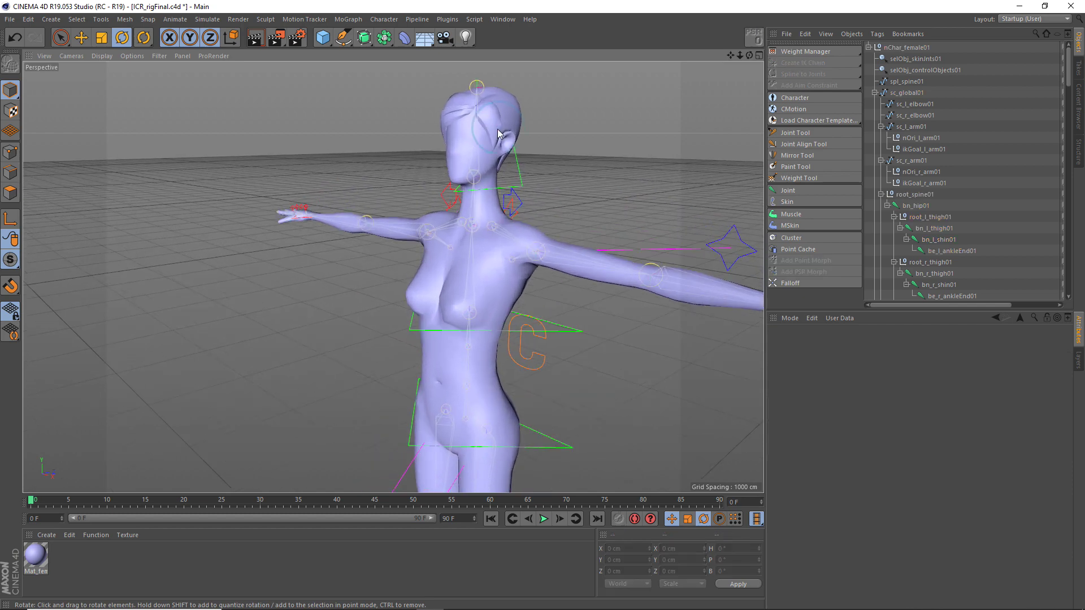
pyautogui.scroll(-2, 487, 300)
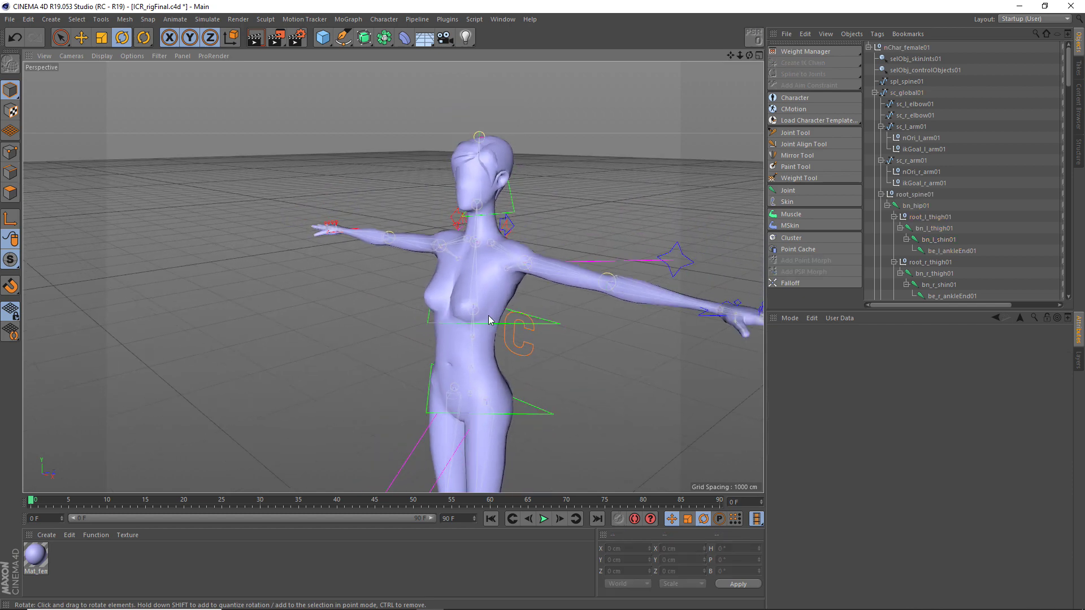
pyautogui.scroll(-2, 490, 316)
pyautogui.keyDown('alt'); pyautogui.moveTo(490, 316); pyautogui.dragTo(512, 259); pyautogui.keyUp('alt')
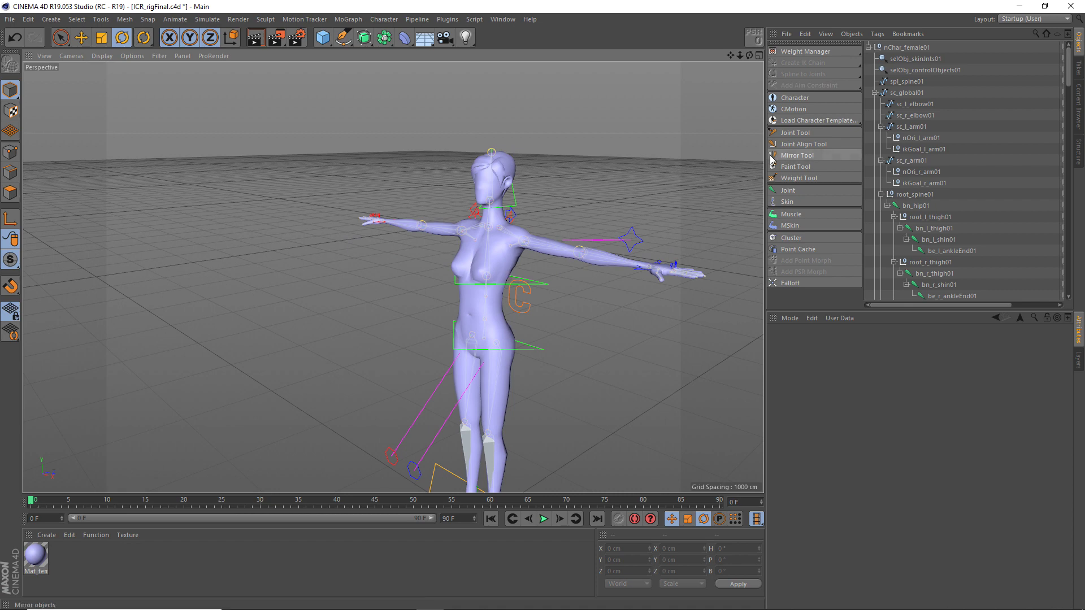
pyautogui.click(384, 19)
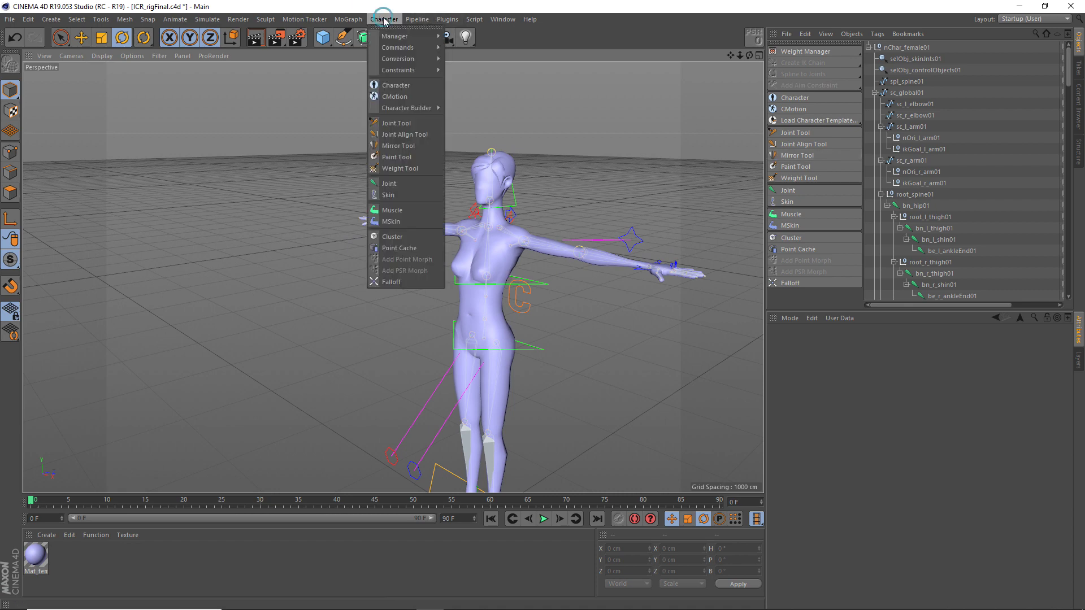
pyautogui.moveTo(397, 47)
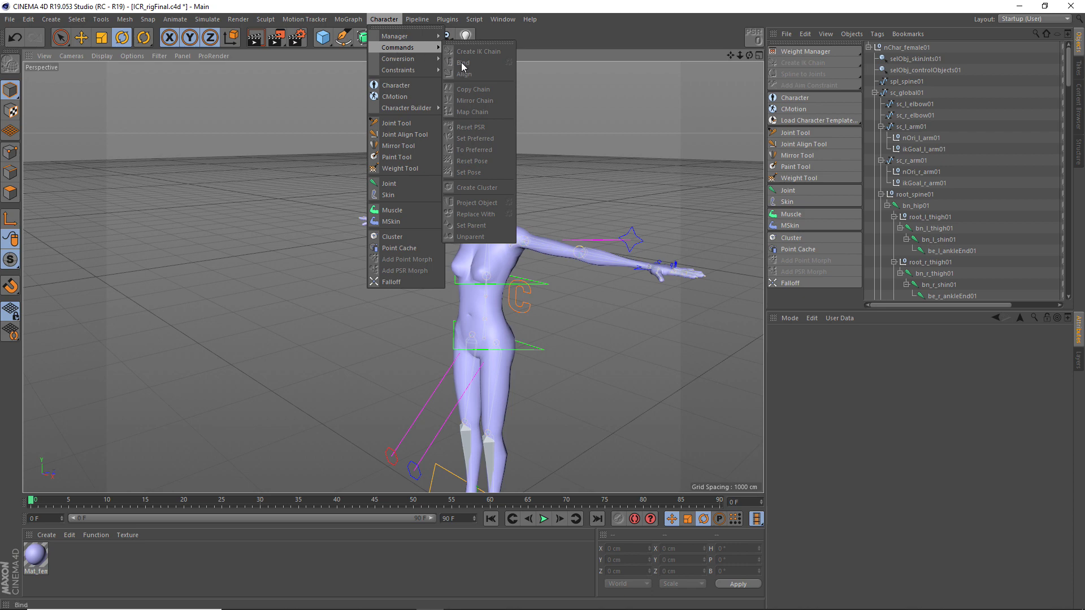
pyautogui.click(800, 371)
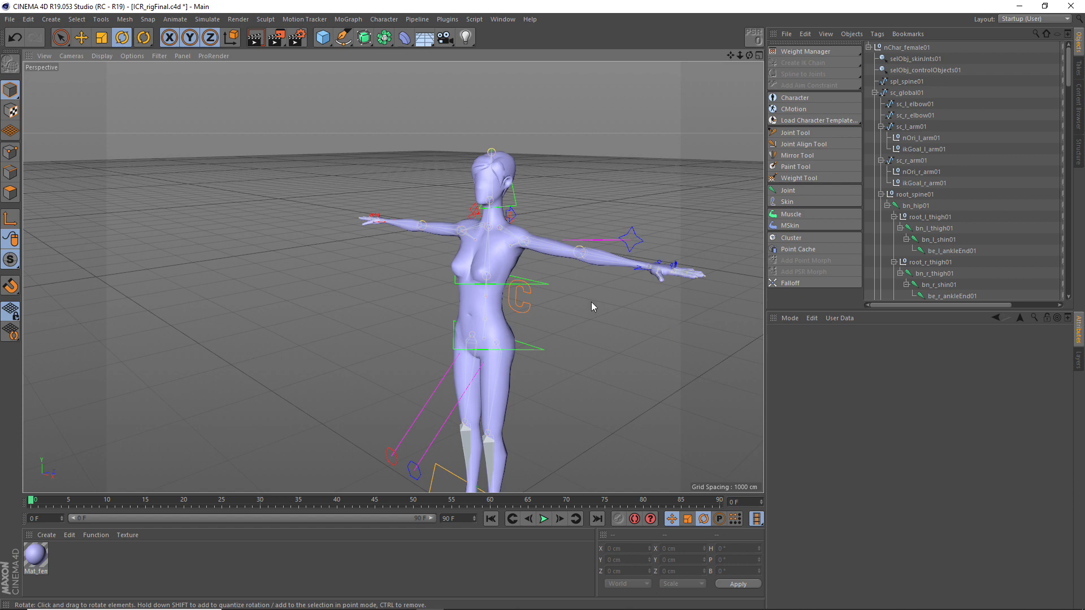
# Rotate the left knee control sc_l_knee01 to swing the knee
pyautogui.scroll(3, 497, 350)
pyautogui.moveTo(497, 376); pyautogui.dragTo(495, 195, button='middle')
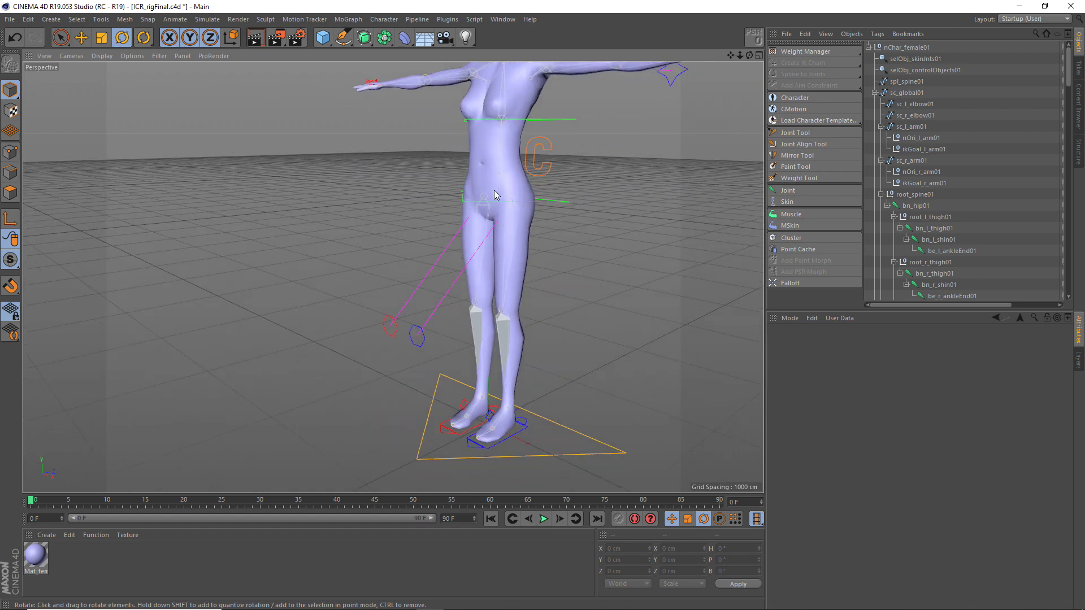
pyautogui.click(420, 336)
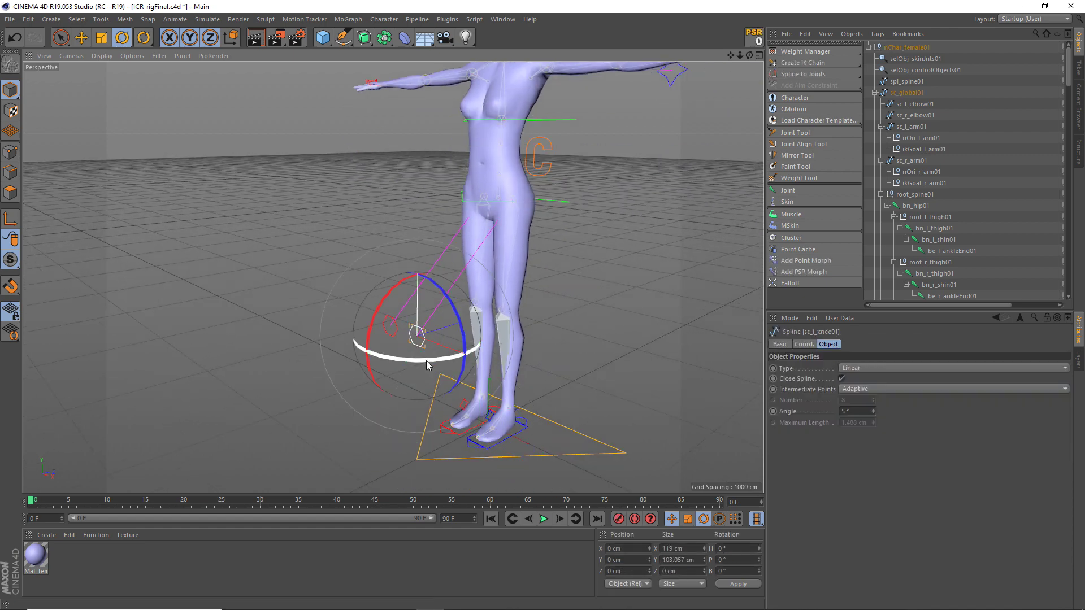
pyautogui.moveTo(424, 362)
pyautogui.mouseDown()
pyautogui.moveTo(411, 367)
pyautogui.moveTo(435, 363)
pyautogui.mouseUp()
pyautogui.click(571, 336)
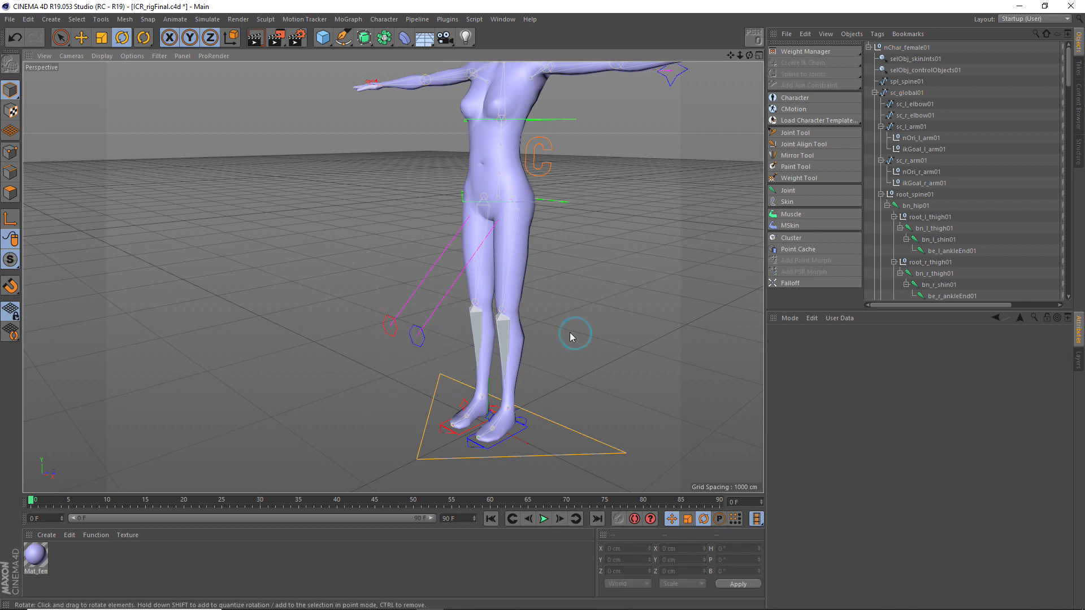
# Select the shin joint bn_l_shin01 and foot control sc_l_foot01, viewing the feet from above
pyautogui.click(509, 411)
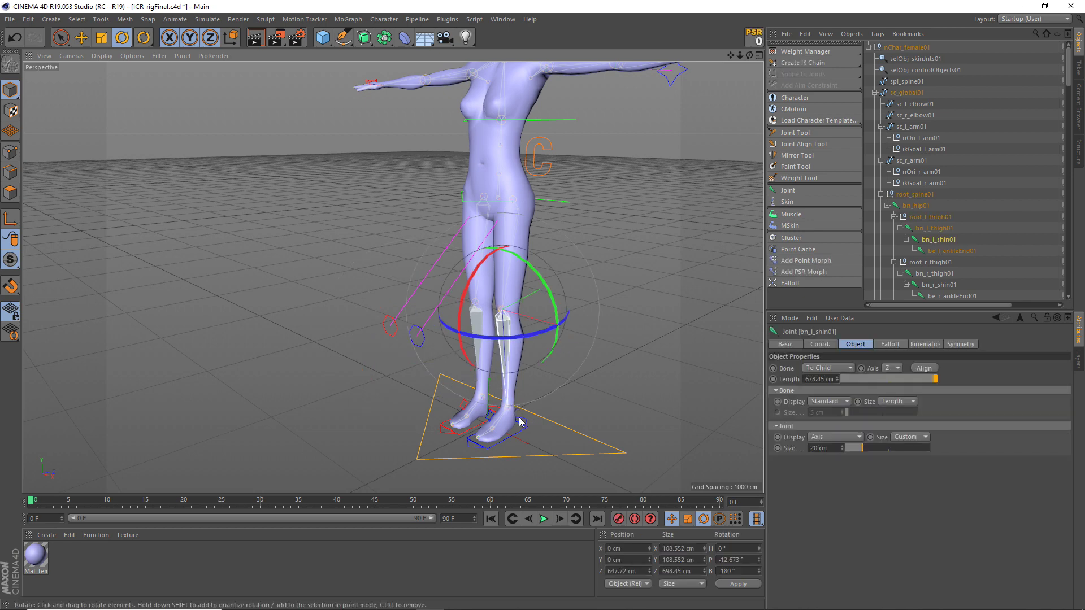
pyautogui.click(506, 441)
pyautogui.scroll(1, 458, 453)
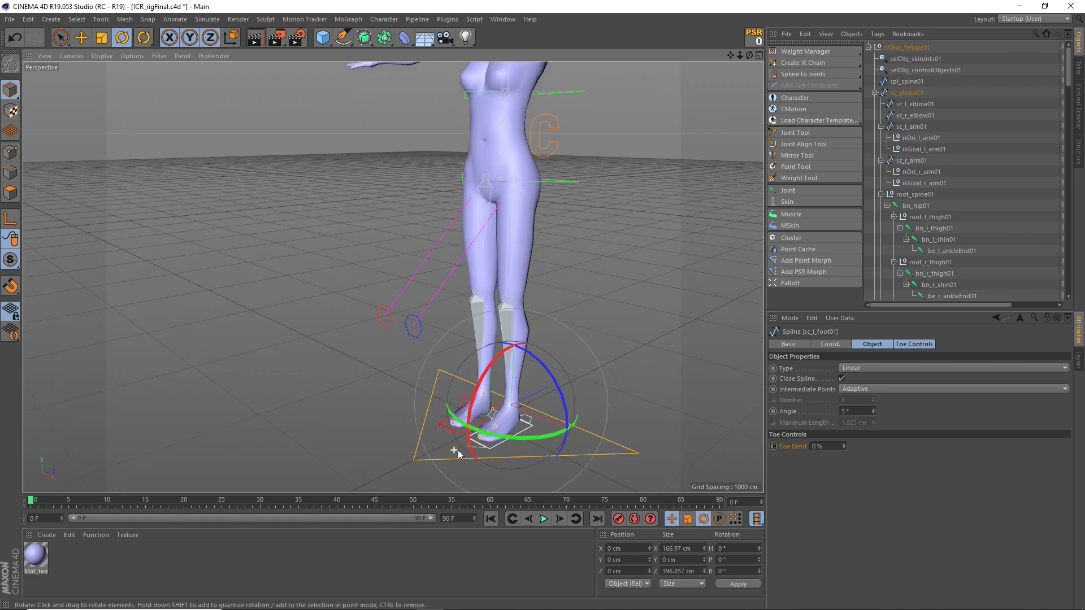
pyautogui.moveTo(458, 454)
pyautogui.keyDown('alt'); pyautogui.mouseDown()
pyautogui.moveTo(650, 353)
pyautogui.moveTo(527, 455)
pyautogui.mouseUp(); pyautogui.keyUp('alt')
pyautogui.click(653, 351)
pyautogui.scroll(3, 497, 360)
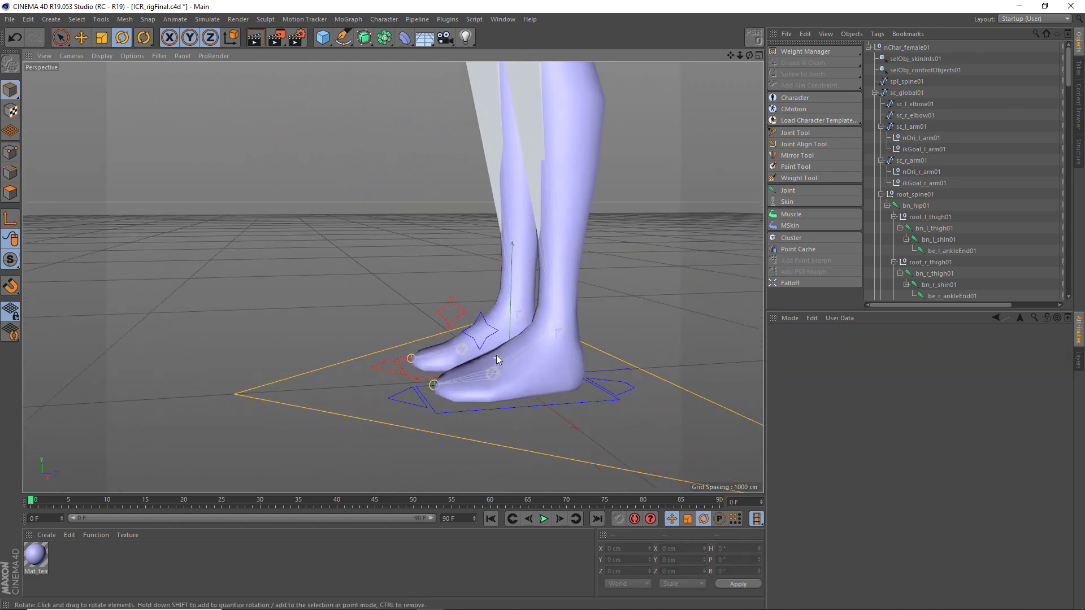
pyautogui.keyDown('alt'); pyautogui.moveTo(497, 359); pyautogui.dragTo(532, 419); pyautogui.keyUp('alt')
# Rotate sc_l_ball01 to lift the heel, then undo so the foot lies flat
pyautogui.click(485, 326)
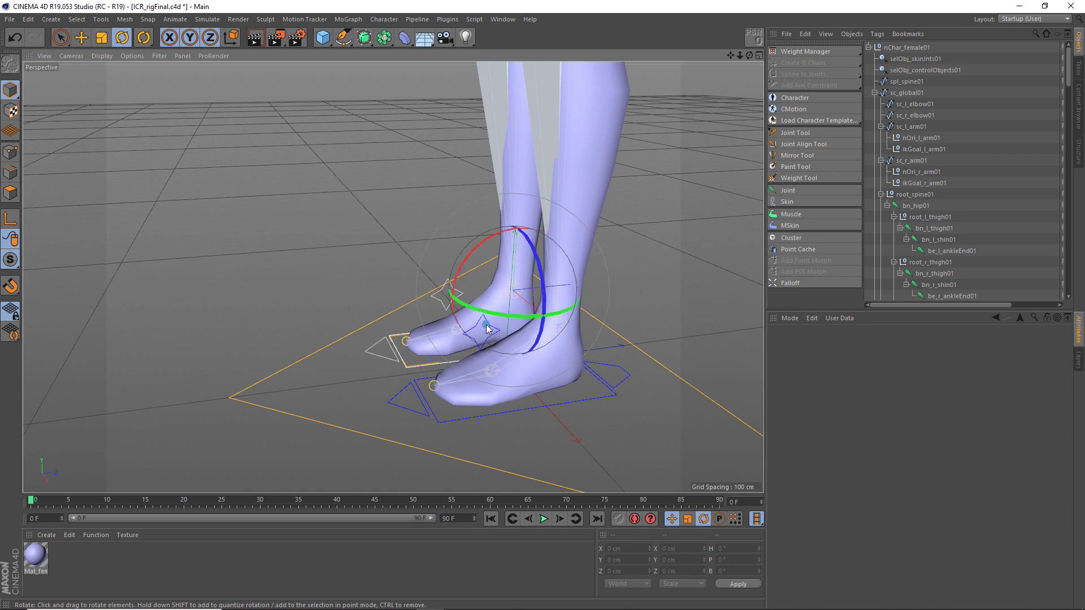
pyautogui.moveTo(489, 330)
pyautogui.mouseDown()
pyautogui.moveTo(477, 308)
pyautogui.moveTo(449, 374)
pyautogui.moveTo(430, 345)
pyautogui.moveTo(446, 339)
pyautogui.moveTo(397, 349)
pyautogui.mouseUp()
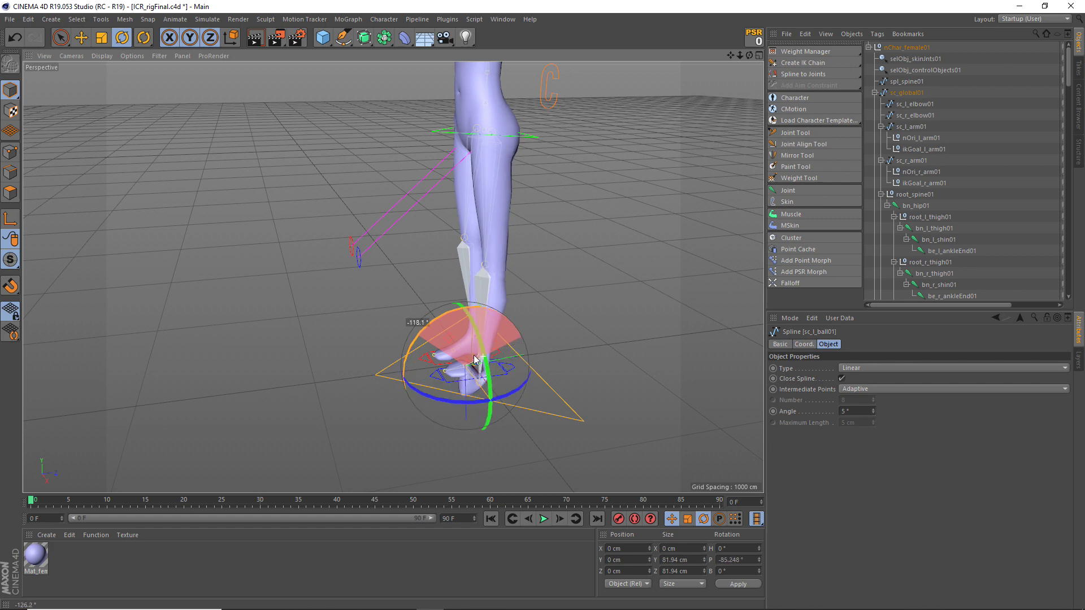
pyautogui.moveTo(397, 349); pyautogui.dragTo(421, 358)
pyautogui.hotkey('ctrl', 'z')
pyautogui.hotkey('ctrl', 'z')
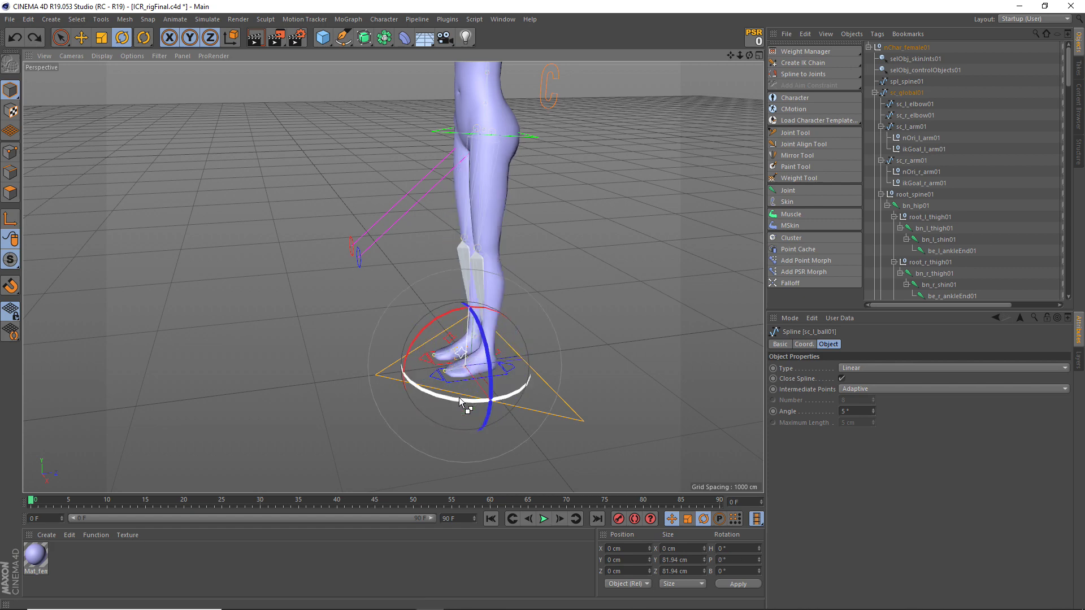
pyautogui.click(605, 370)
pyautogui.scroll(3, 442, 382)
# Tilt the toe-end joint be_l_toeEnd01, then deselect it
pyautogui.click(447, 368)
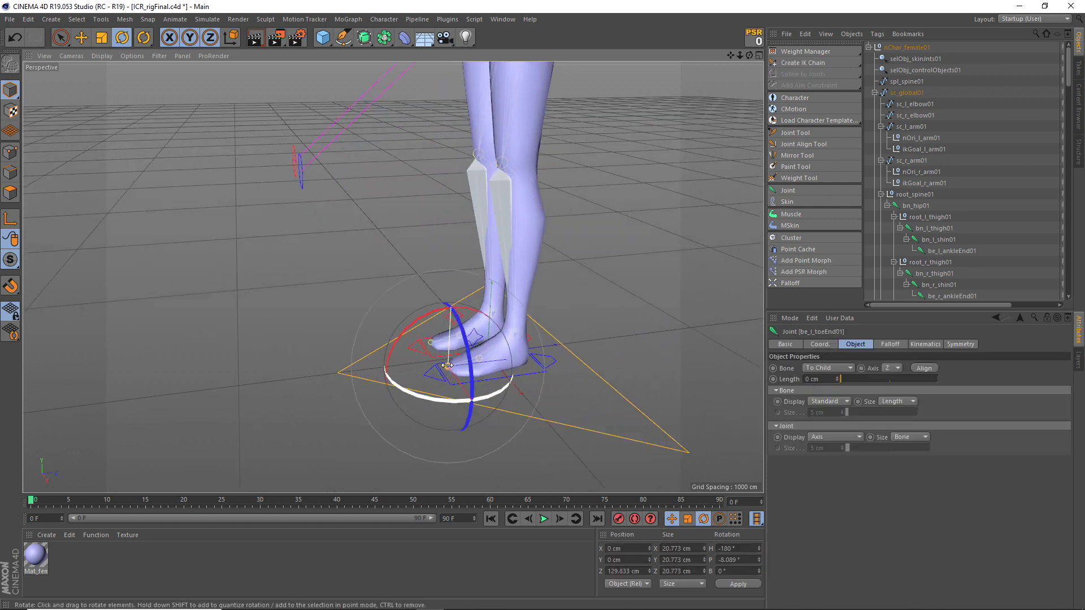
pyautogui.scroll(2, 445, 370)
pyautogui.scroll(2, 444, 372)
pyautogui.moveTo(403, 333)
pyautogui.mouseDown()
pyautogui.moveTo(415, 355)
pyautogui.moveTo(466, 382)
pyautogui.moveTo(322, 405)
pyautogui.mouseUp()
pyautogui.scroll(2, 465, 406)
pyautogui.click(323, 406)
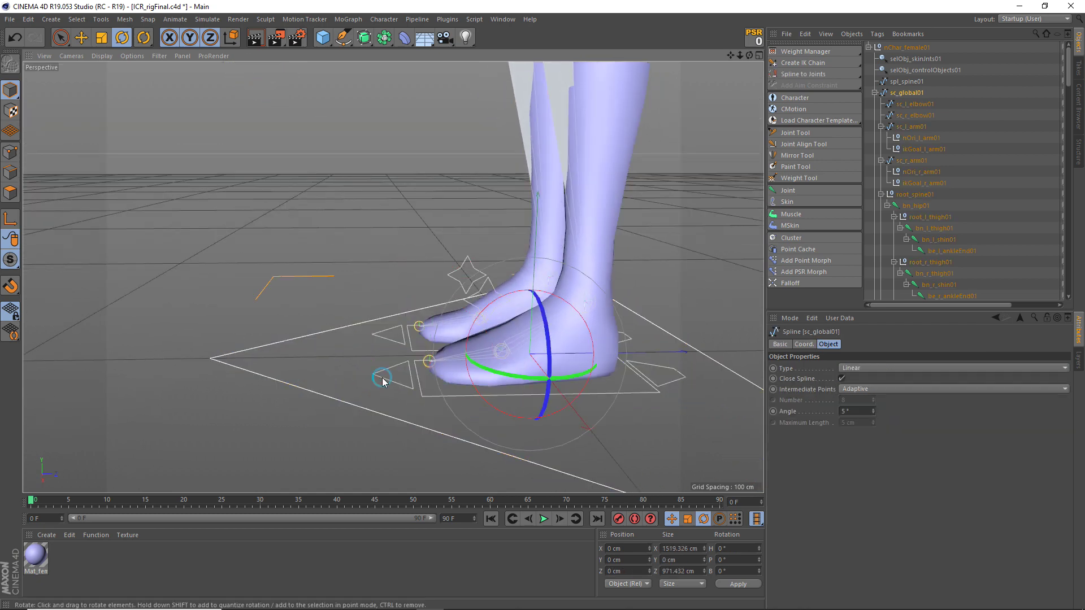
# Rotate the toe control sc_l_toe01 to tilt the foot, then undo back to 0°
pyautogui.click(399, 308)
pyautogui.moveTo(399, 310)
pyautogui.mouseDown()
pyautogui.moveTo(386, 313)
pyautogui.moveTo(404, 325)
pyautogui.moveTo(384, 334)
pyautogui.mouseUp()
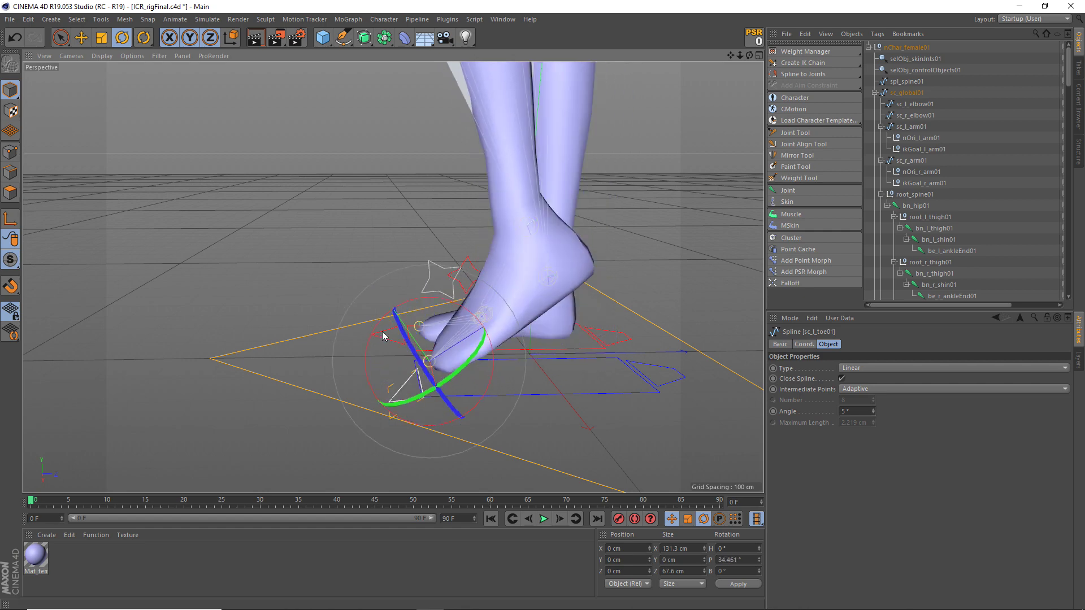
pyautogui.hotkey('ctrl', 'z')
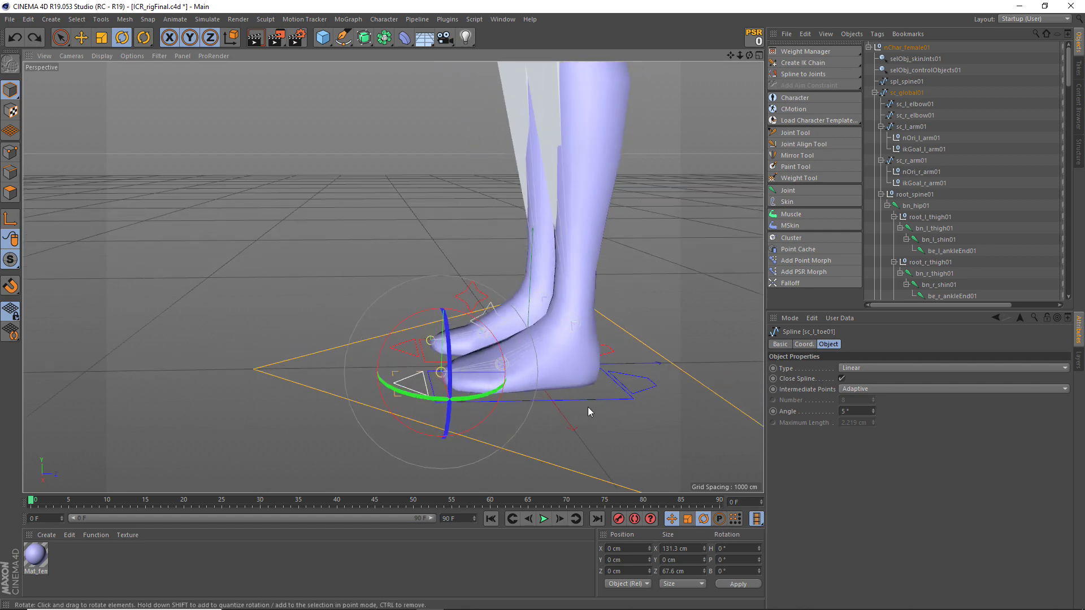
pyautogui.click(588, 408)
# Zoom out and orbit to a near-front view of the character
pyautogui.scroll(-2, 596, 465)
pyautogui.scroll(-3, 595, 465)
pyautogui.scroll(-2, 584, 465)
pyautogui.scroll(-2, 585, 465)
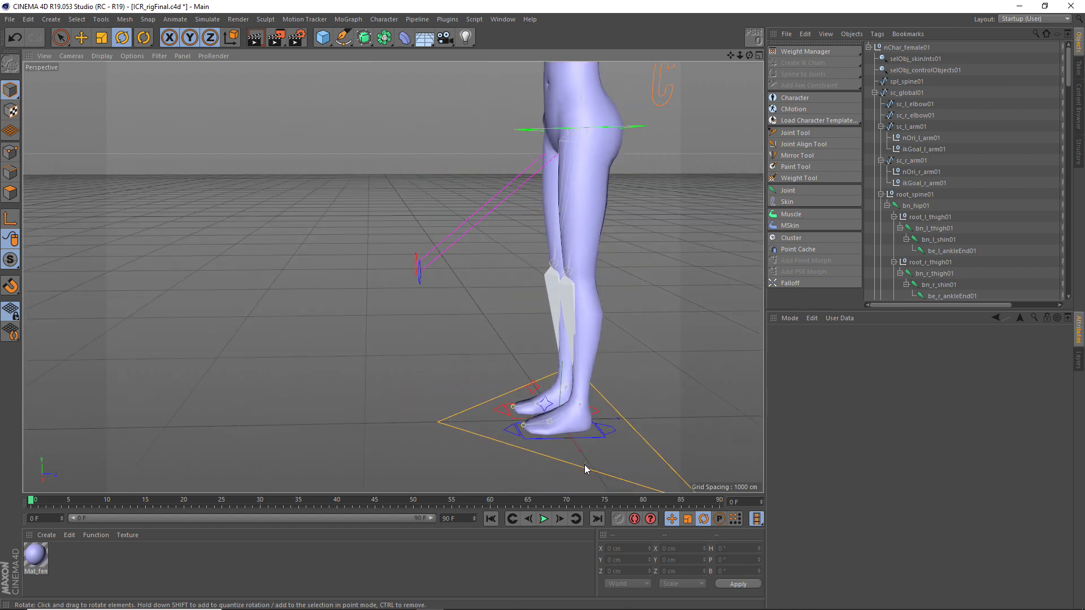
pyautogui.scroll(-2, 583, 464)
pyautogui.scroll(-2, 579, 463)
pyautogui.scroll(-1, 571, 458)
pyautogui.moveTo(570, 459)
pyautogui.keyDown('alt'); pyautogui.mouseDown()
pyautogui.moveTo(597, 455)
pyautogui.moveTo(392, 276)
pyautogui.mouseUp(); pyautogui.keyUp('alt')
pyautogui.scroll(2, 517, 404)
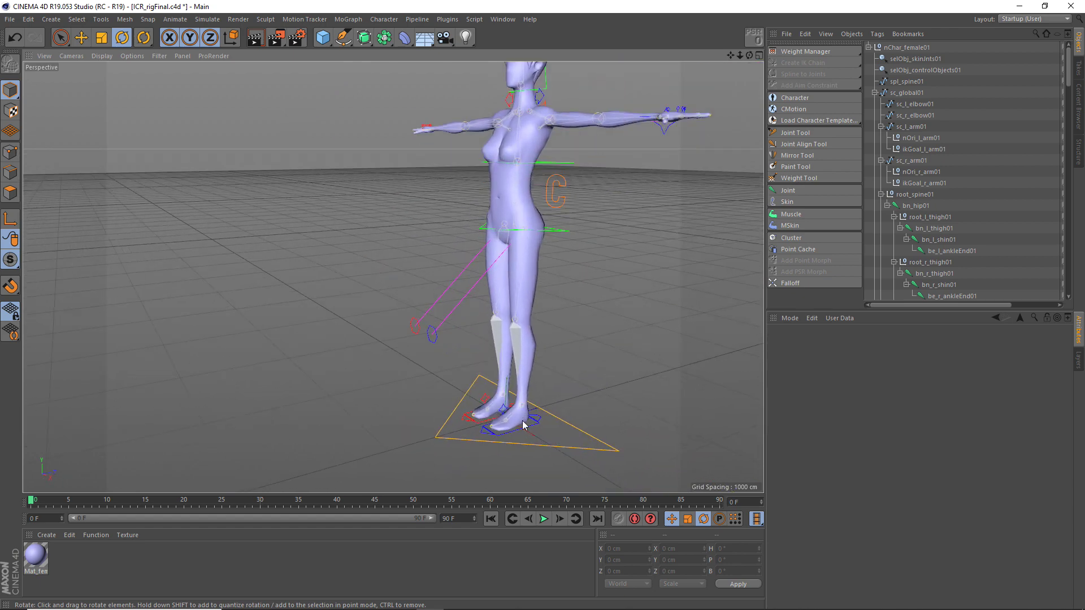
pyautogui.scroll(2, 502, 420)
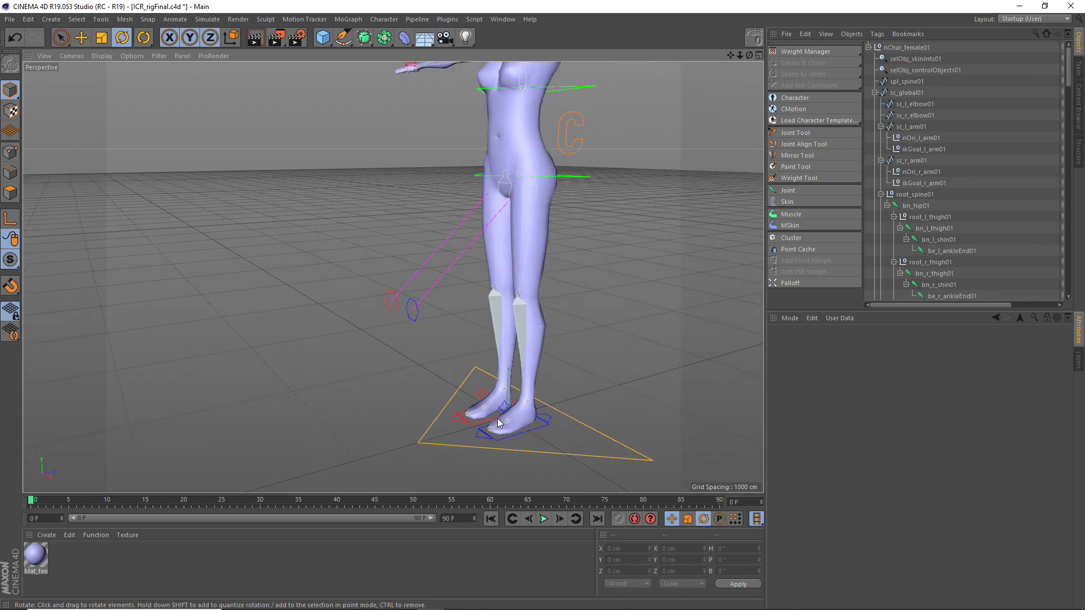
# Zoom out, click the hip controller, then orbit and pan to frame the whole T-posed rig
pyautogui.click(414, 309)
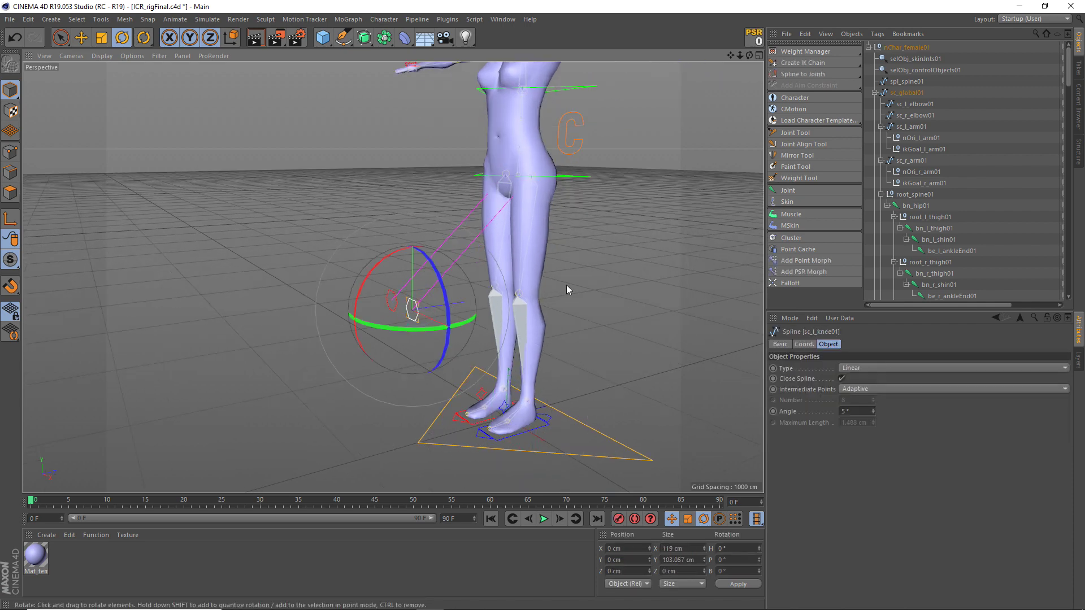
pyautogui.scroll(-2, 543, 343)
pyautogui.scroll(-2, 460, 319)
pyautogui.scroll(-1, 471, 401)
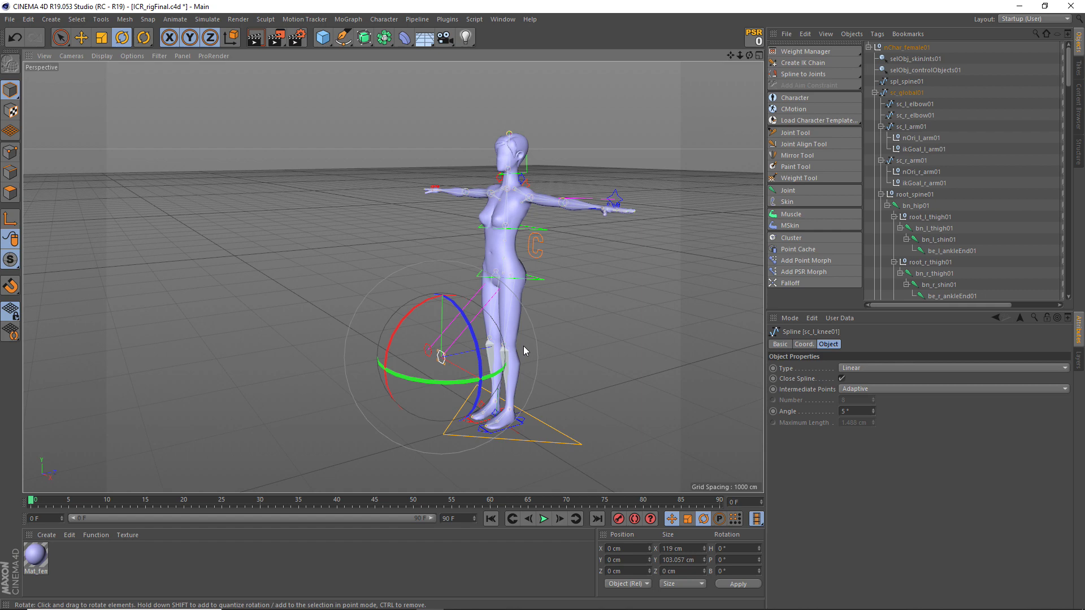
pyautogui.scroll(3, 535, 339)
pyautogui.click(543, 258)
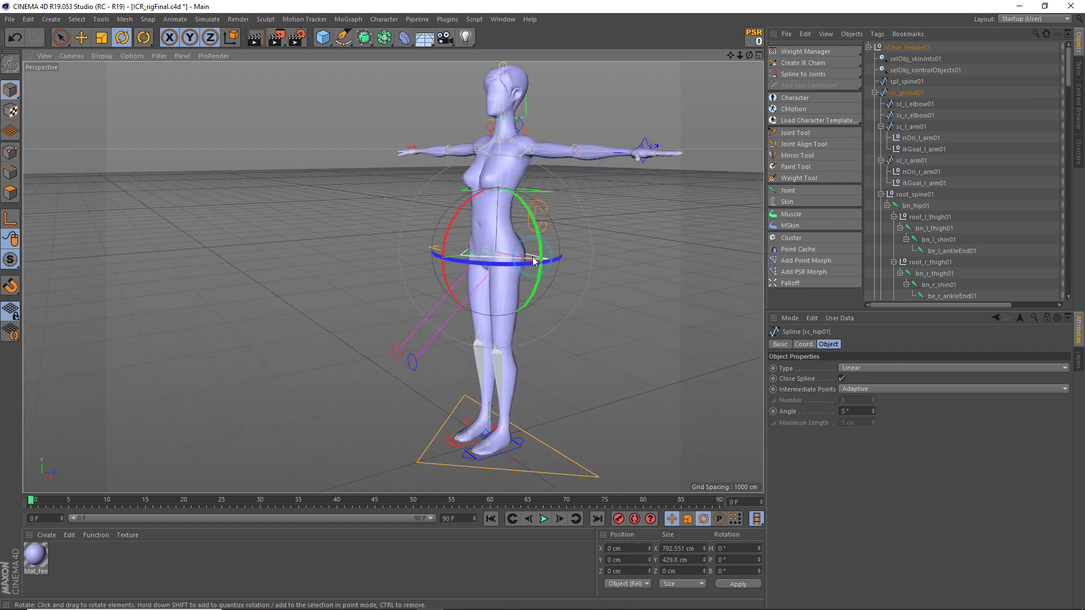
pyautogui.click(627, 295)
pyautogui.moveTo(557, 271)
pyautogui.keyDown('alt'); pyautogui.mouseDown()
pyautogui.moveTo(543, 310)
pyautogui.moveTo(555, 309)
pyautogui.mouseUp(); pyautogui.keyUp('alt')
pyautogui.keyDown('alt'); pyautogui.moveTo(516, 297); pyautogui.dragTo(468, 298, button='middle'); pyautogui.keyUp('alt')
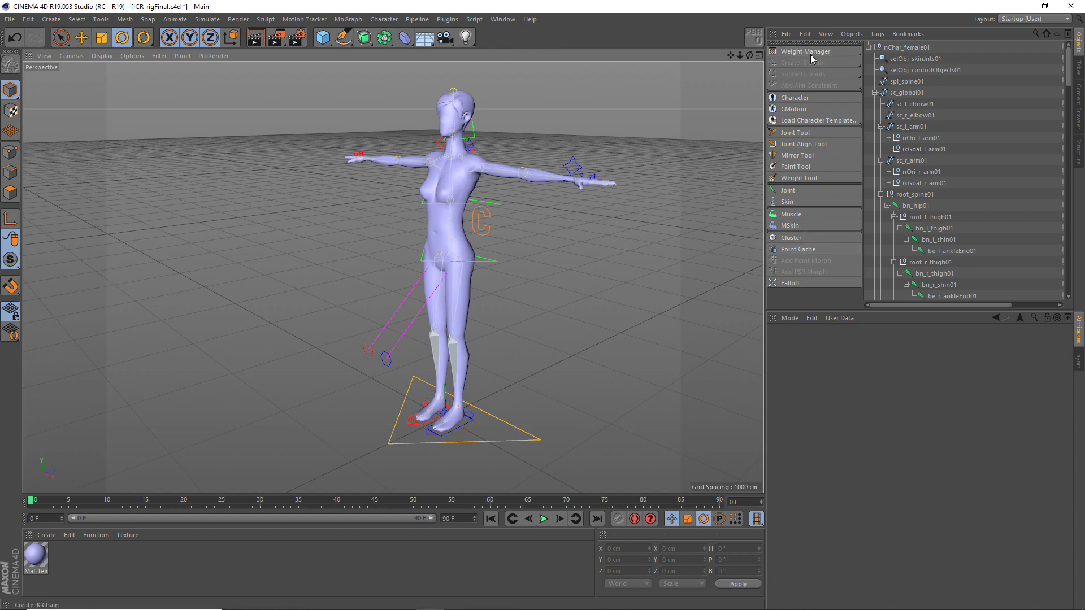
pyautogui.moveTo(813, 43); pyautogui.dragTo(688, 52)
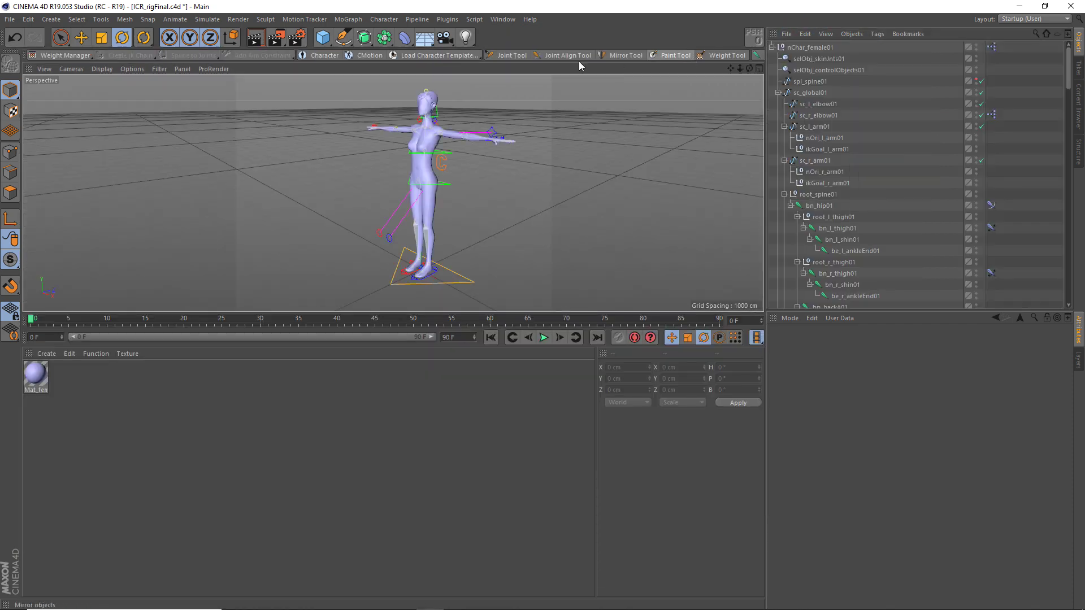
pyautogui.click(24, 59)
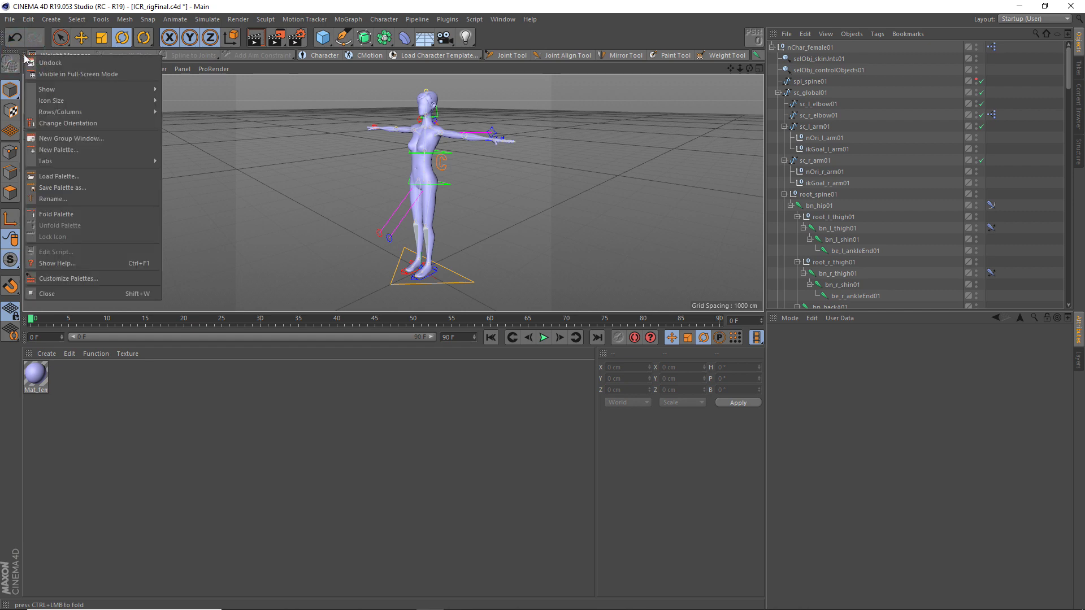
pyautogui.click(754, 42)
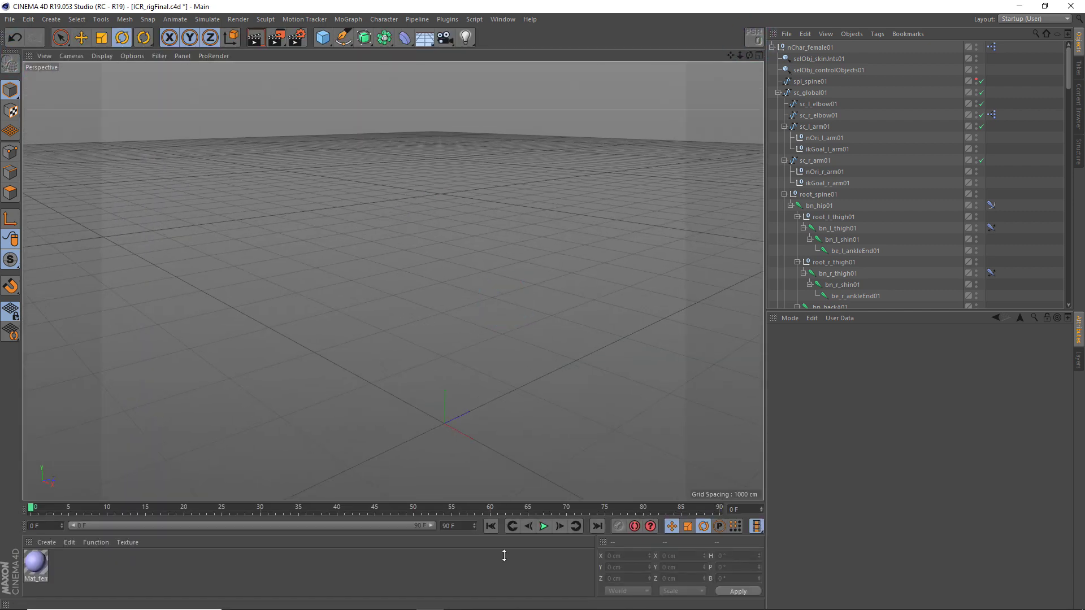
pyautogui.click(384, 19)
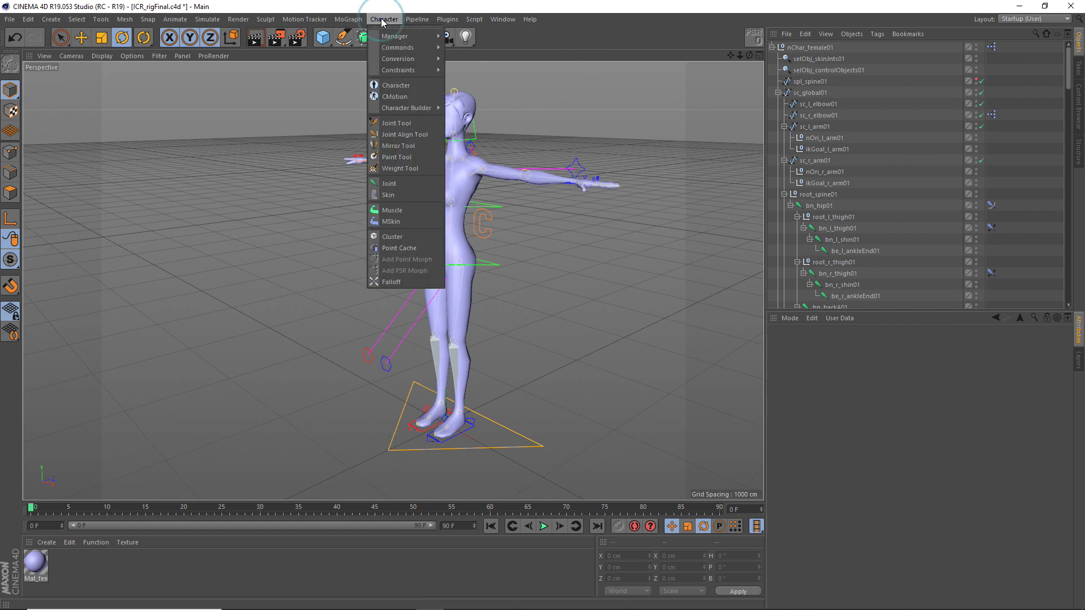
pyautogui.click(415, 26)
pyautogui.moveTo(413, 40)
pyautogui.mouseDown()
pyautogui.moveTo(550, 59)
pyautogui.moveTo(637, 56)
pyautogui.mouseUp()
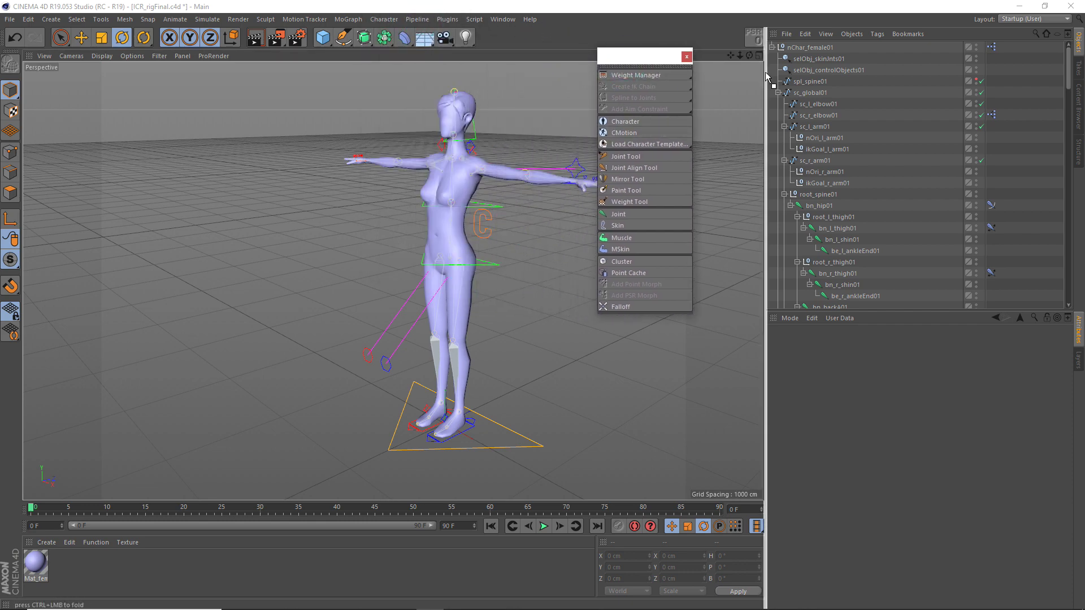
pyautogui.moveTo(772, 77); pyautogui.dragTo(774, 79)
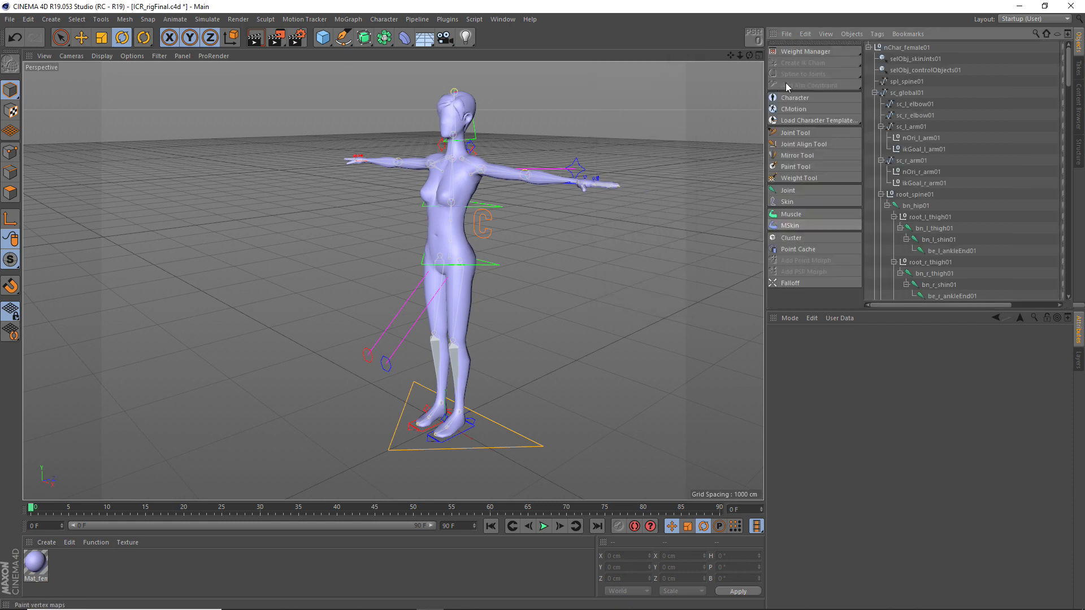
pyautogui.click(11, 287)
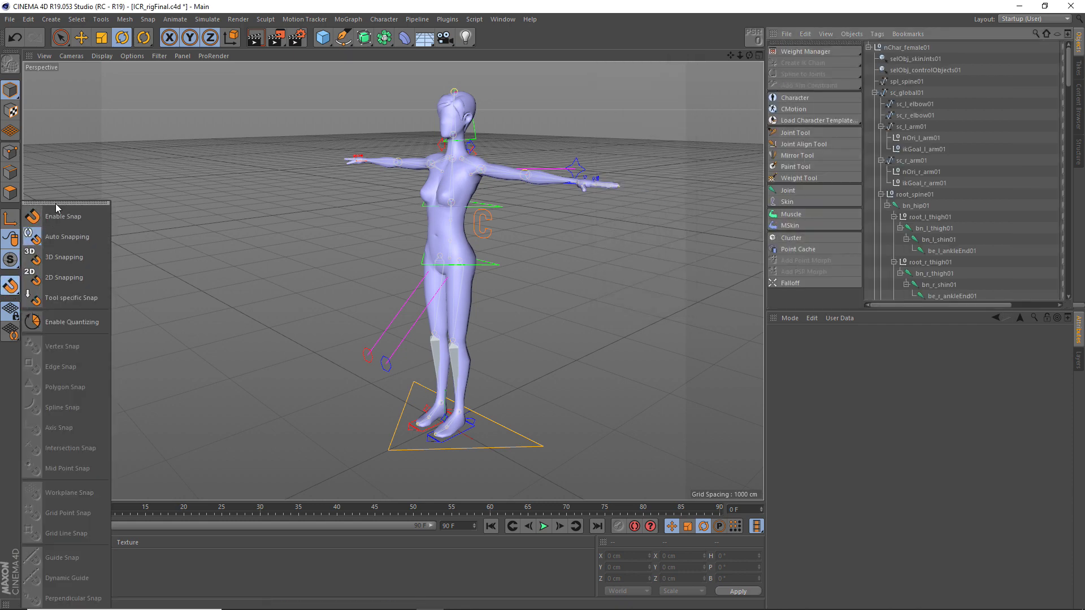
pyautogui.click(11, 286)
pyautogui.moveTo(51, 203); pyautogui.dragTo(53, 190)
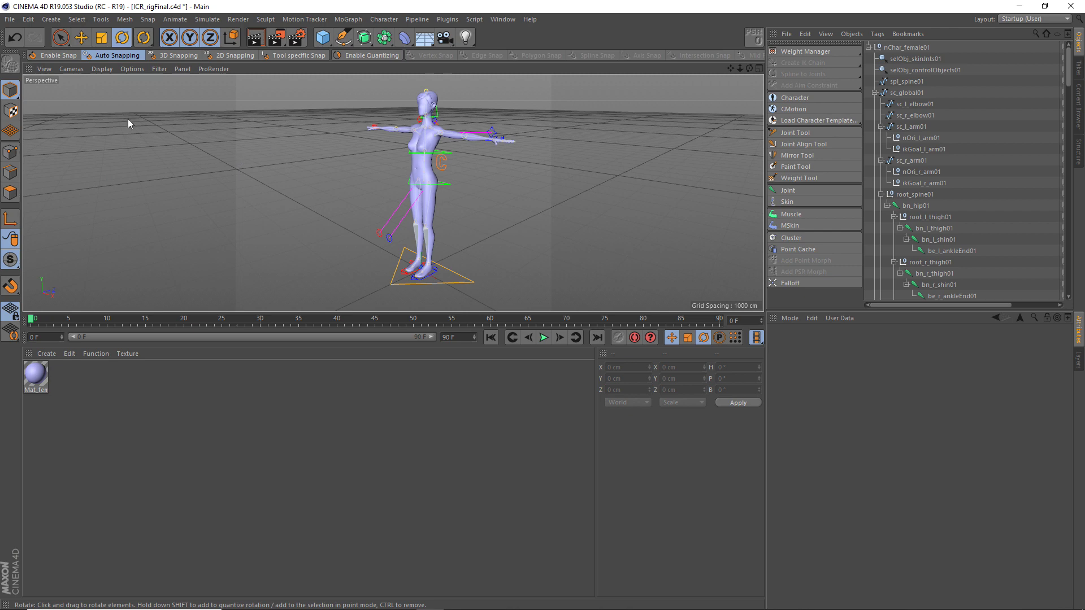
pyautogui.rightClick(16, 49)
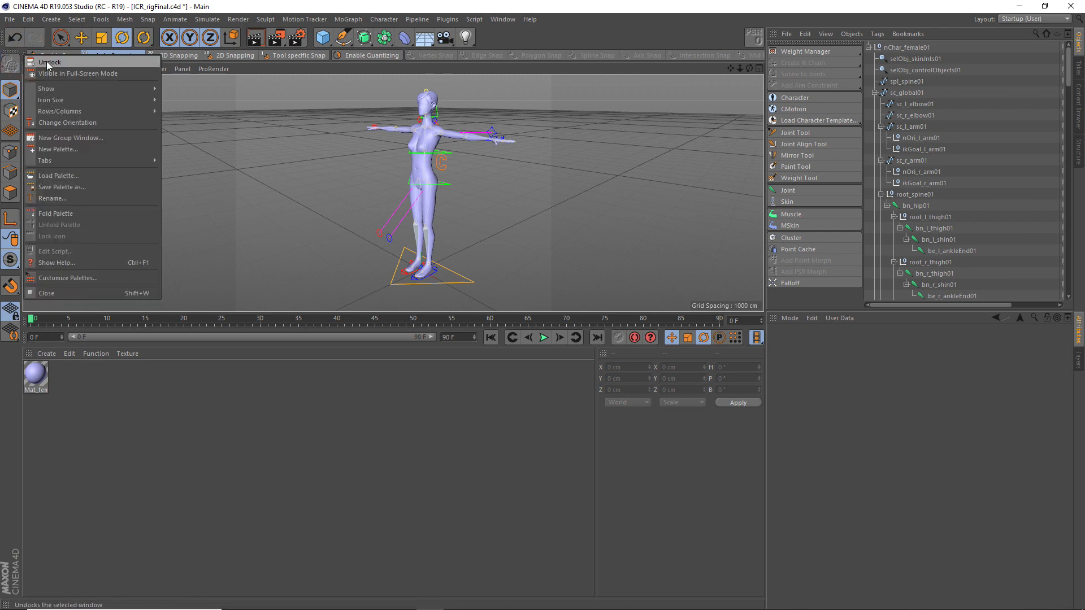
pyautogui.click(47, 61)
pyautogui.moveTo(285, 308); pyautogui.dragTo(258, 568)
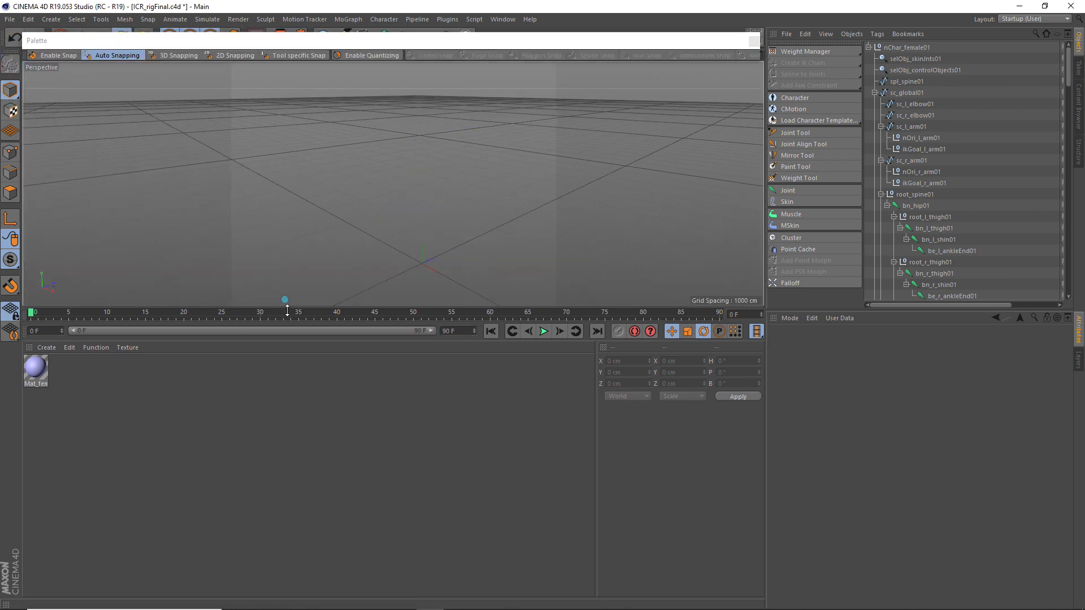
pyautogui.click(700, 40)
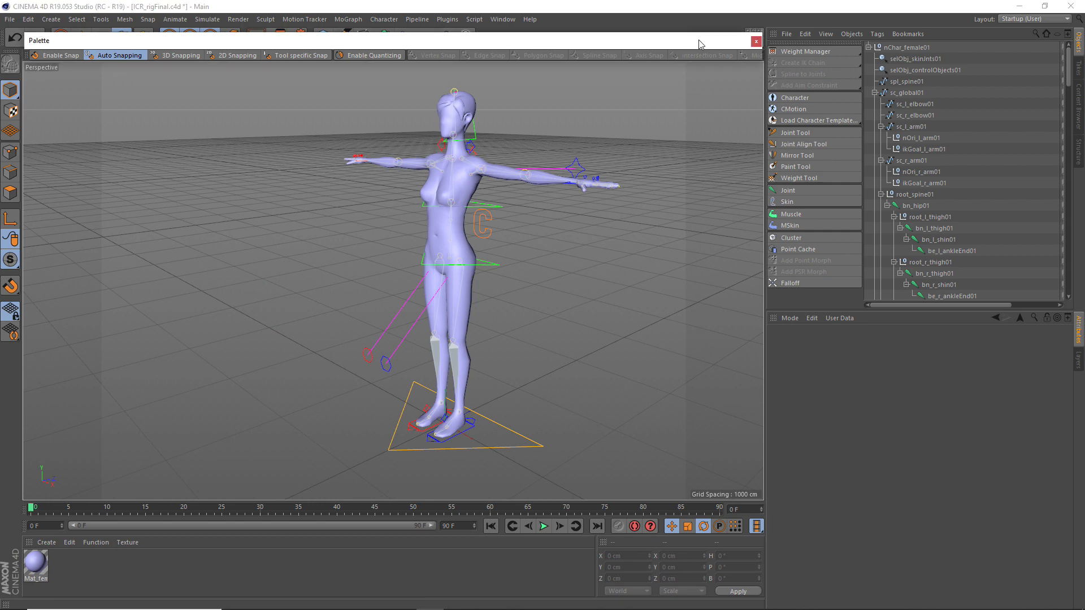
pyautogui.click(755, 41)
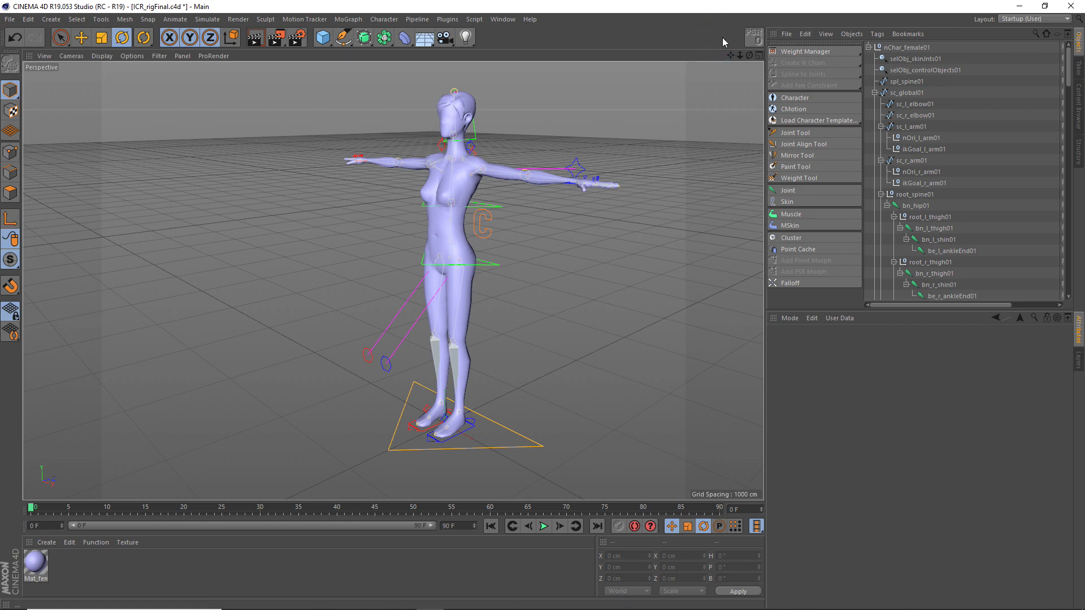
# Select sc_r_elbow01 and add the Reset PSR command to the top toolbar via Commander
pyautogui.click(898, 119)
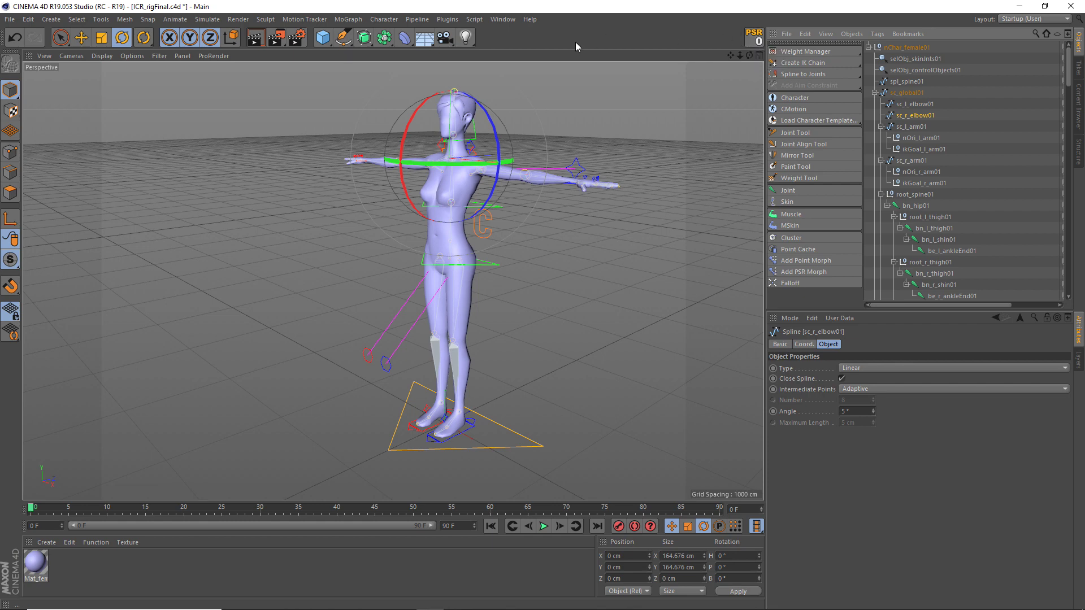
pyautogui.hotkey('shift', 'c')
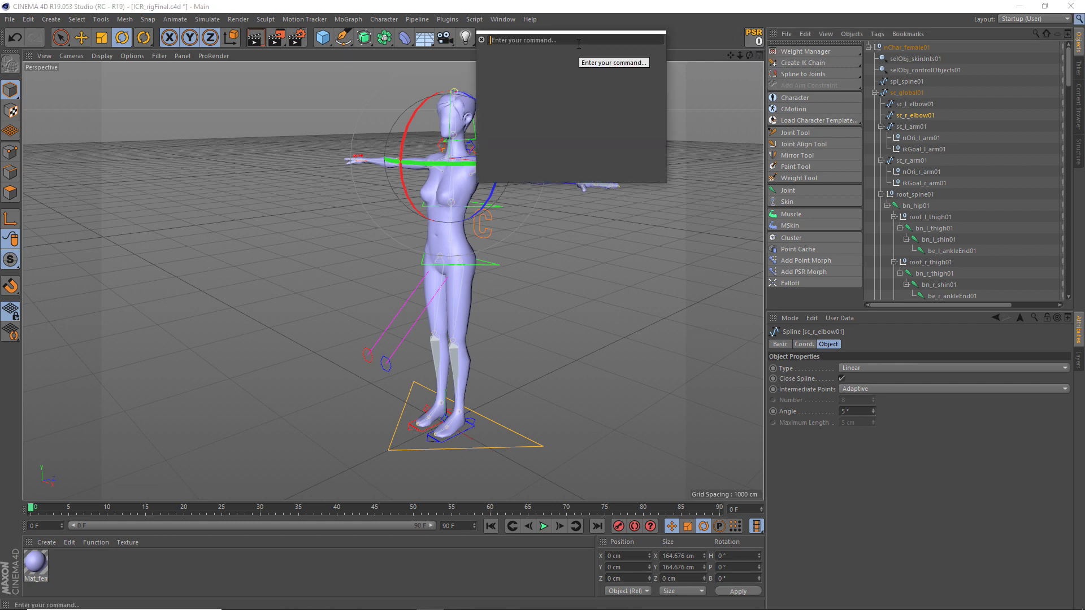
pyautogui.write('psr')
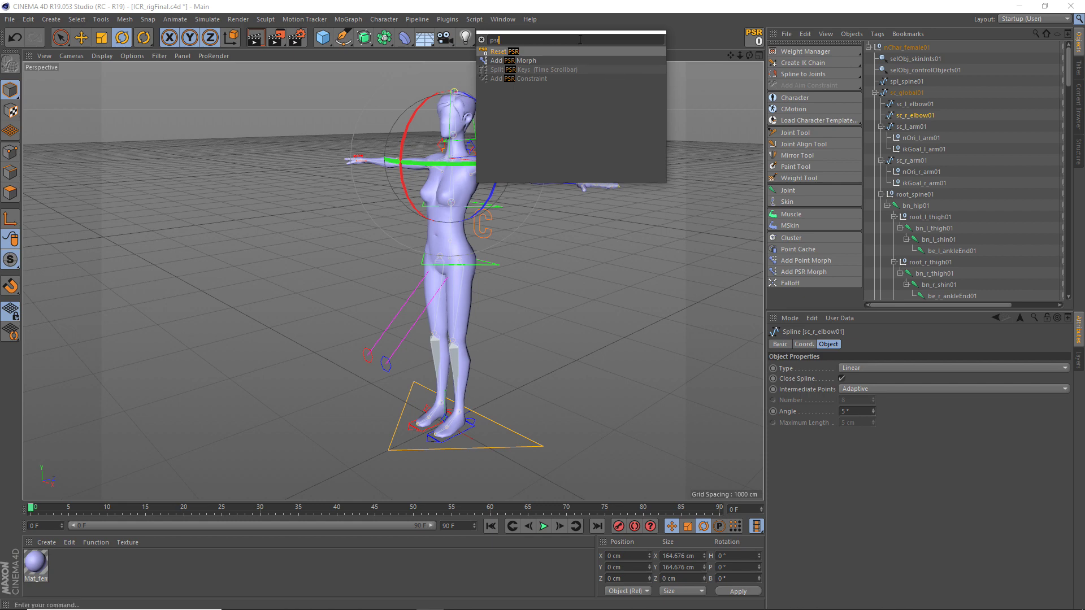
pyautogui.moveTo(497, 52); pyautogui.dragTo(730, 42)
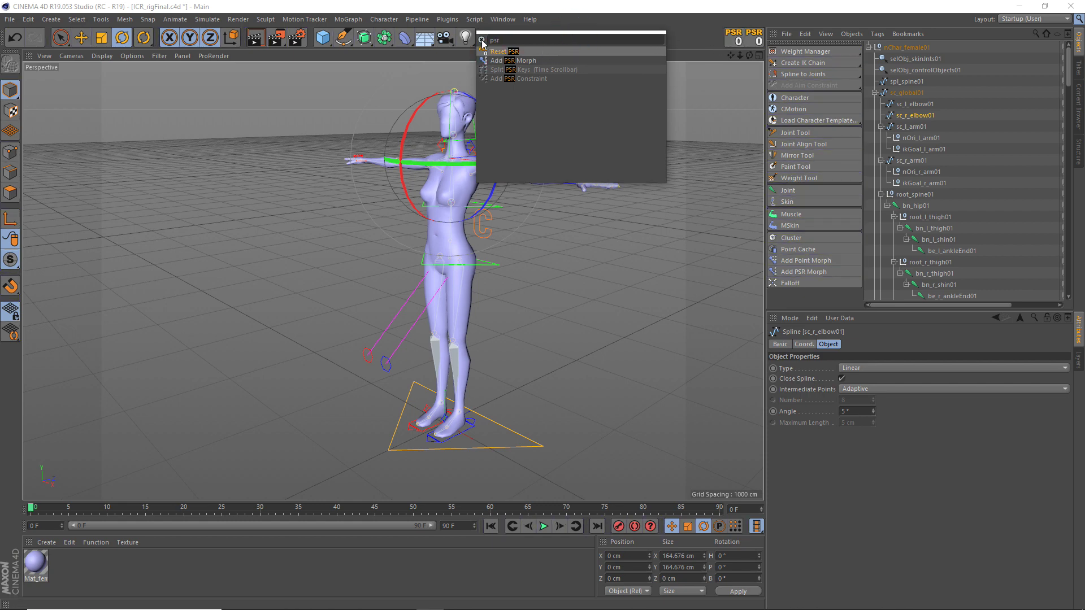
pyautogui.click(708, 27)
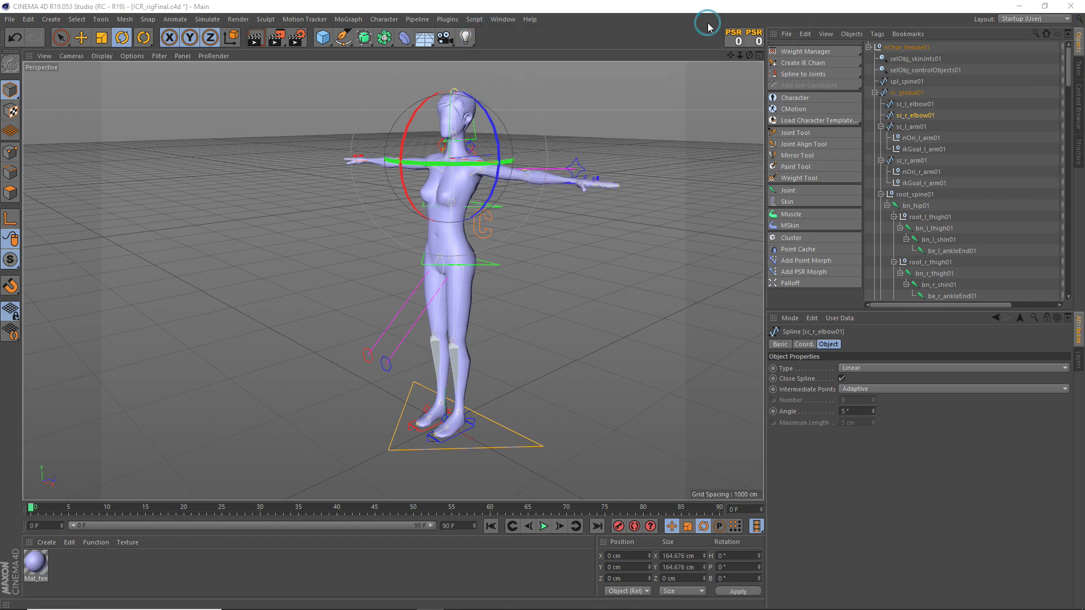
# Load the Startup (User) layout, maximize the window and deselect all objects
pyautogui.rightClick(731, 37)
pyautogui.click(733, 43)
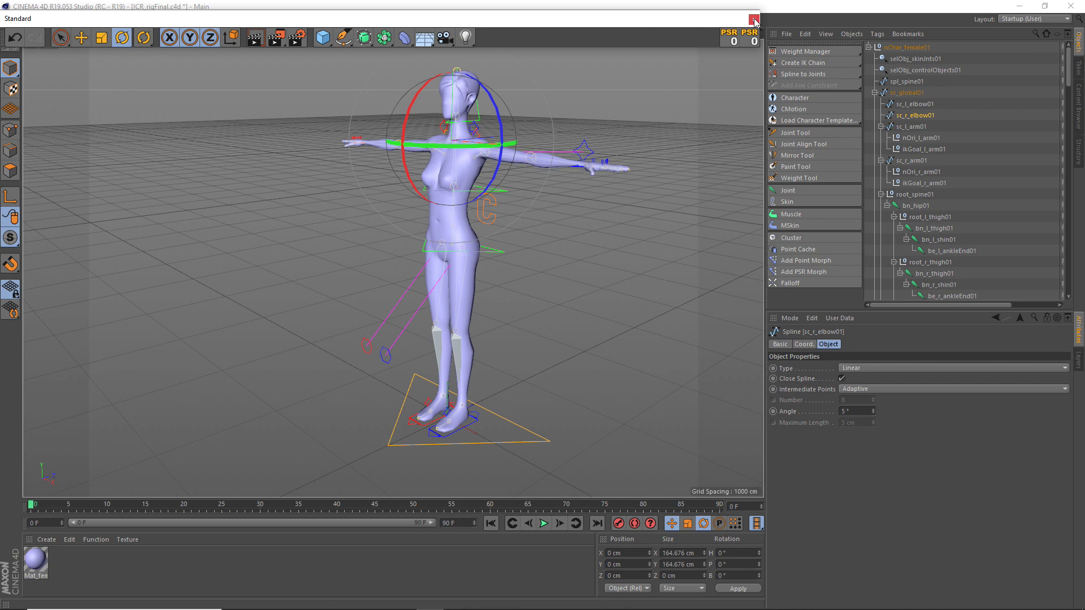
pyautogui.click(754, 21)
pyautogui.click(1005, 21)
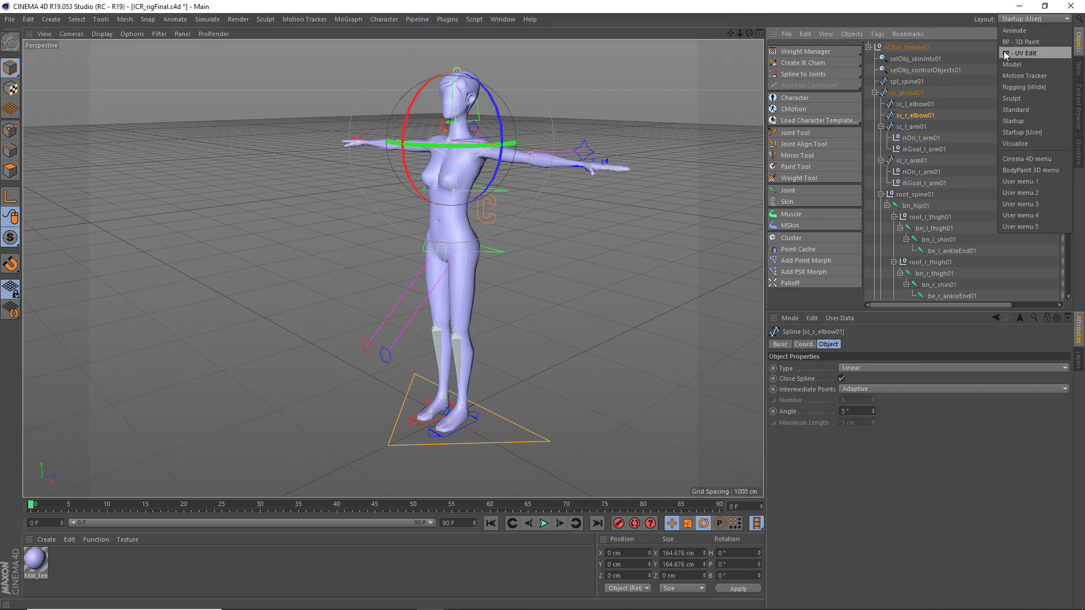
pyautogui.click(1024, 134)
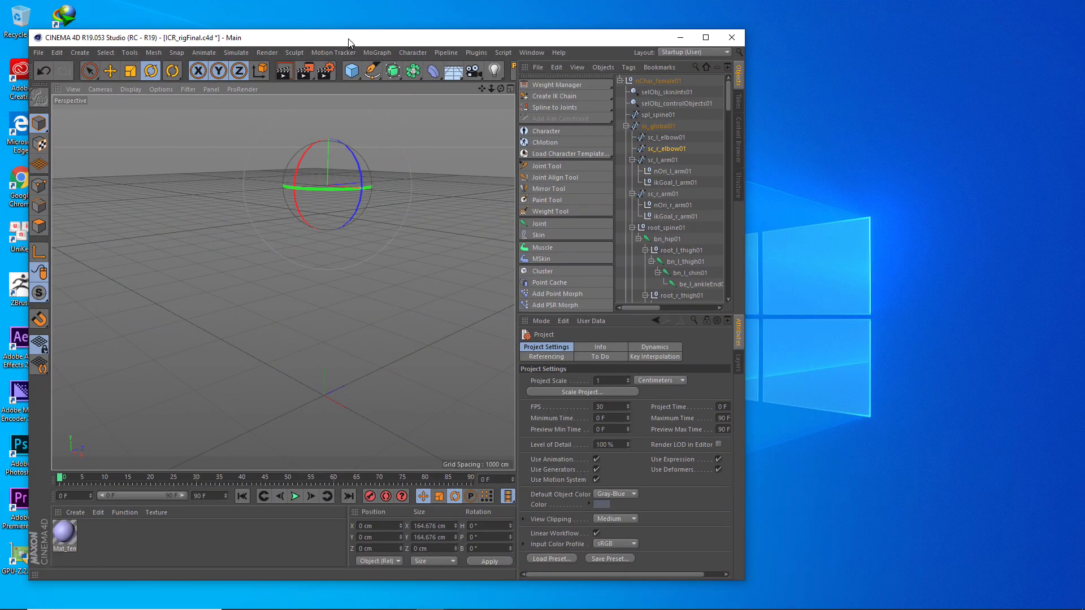
pyautogui.click(699, 41)
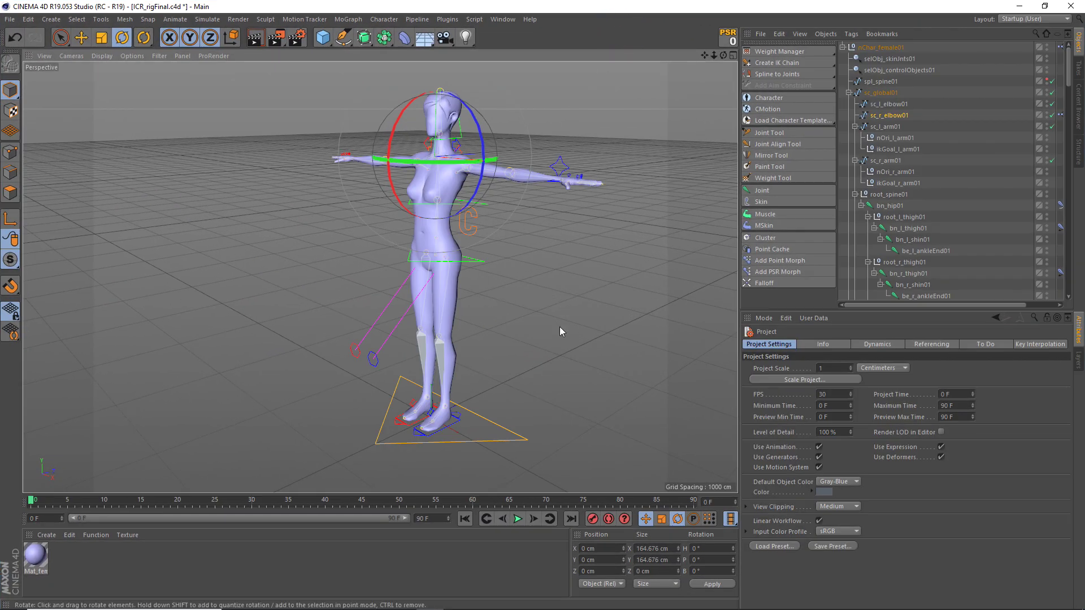
pyautogui.click(490, 561)
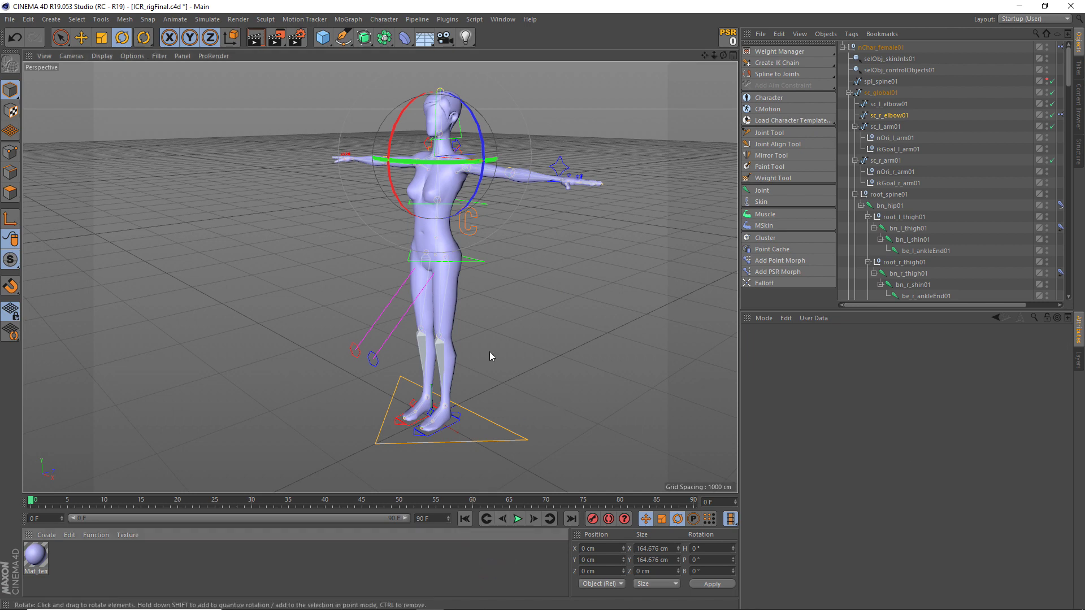
pyautogui.click(847, 219)
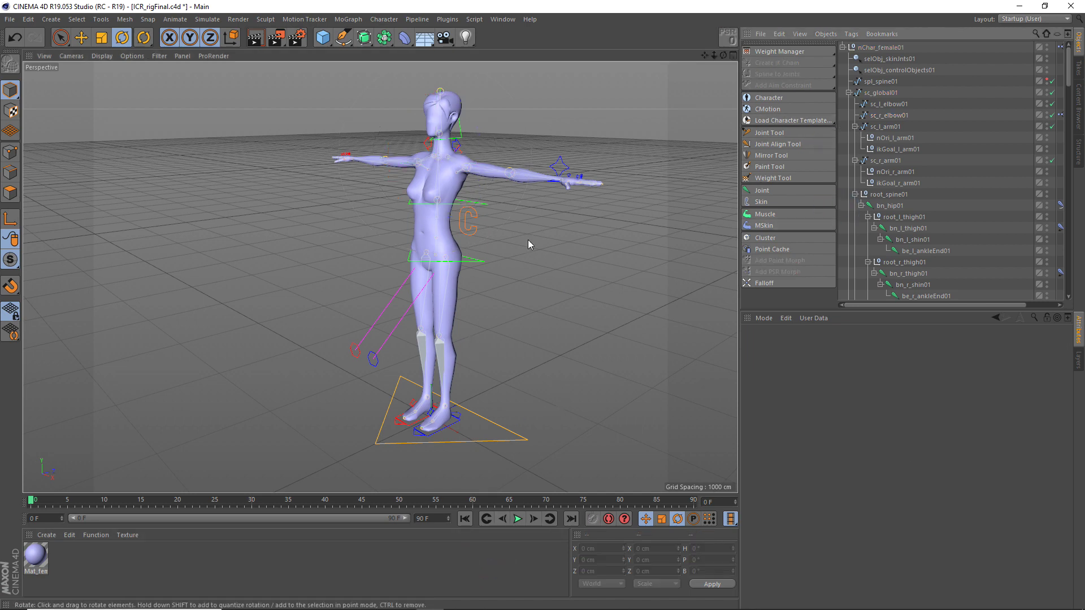